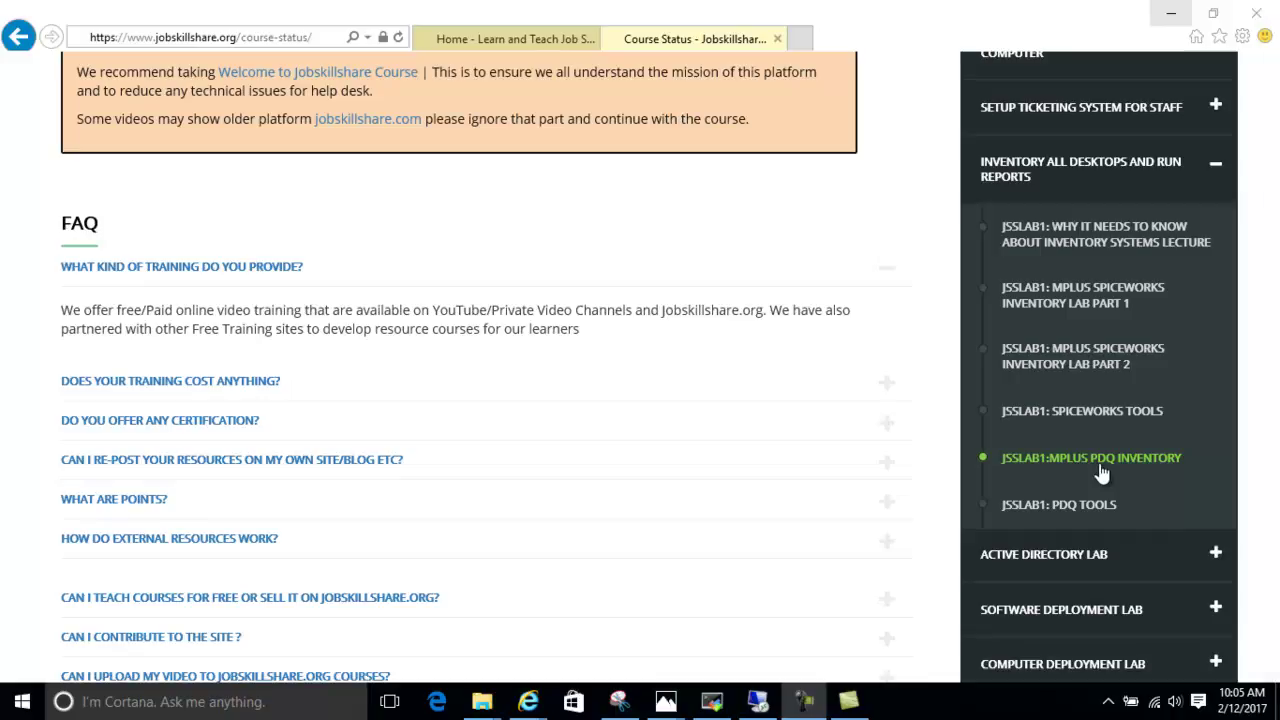
# Move to the 'JSSLAB1: PDQ TOOLS' lesson and open a new browser tab
pyautogui.click(1066, 510)
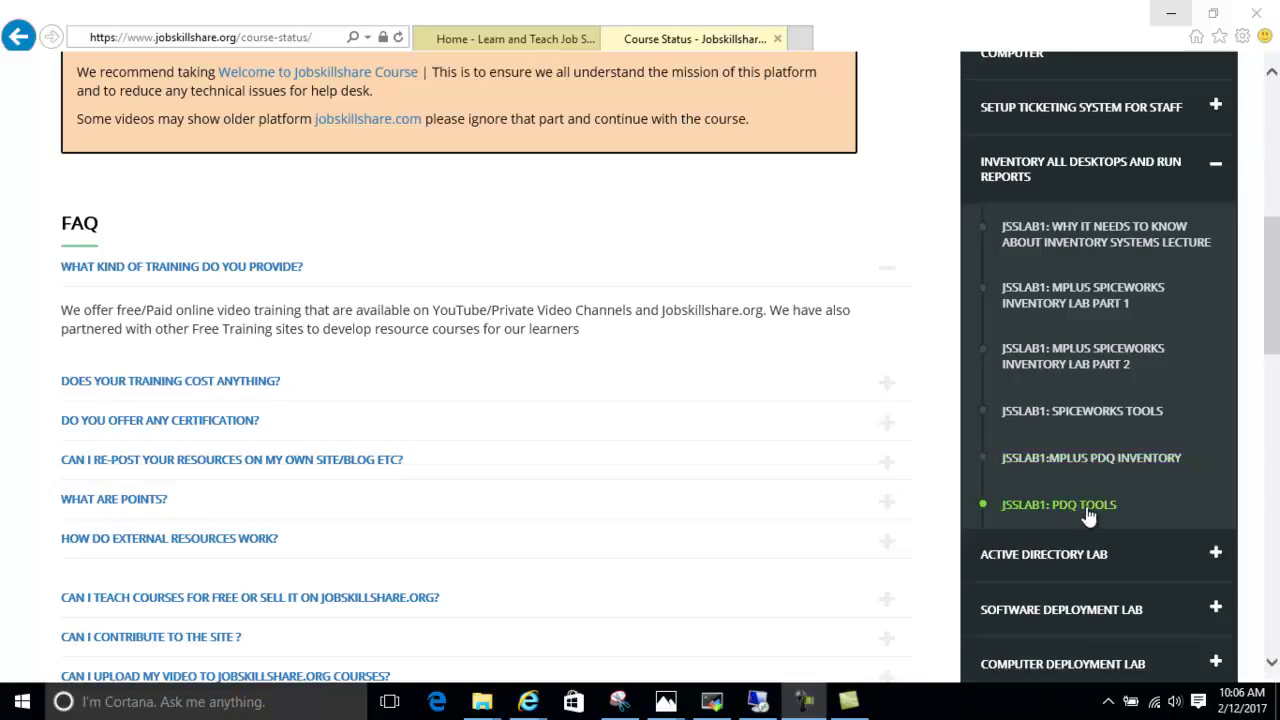
pyautogui.click(803, 42)
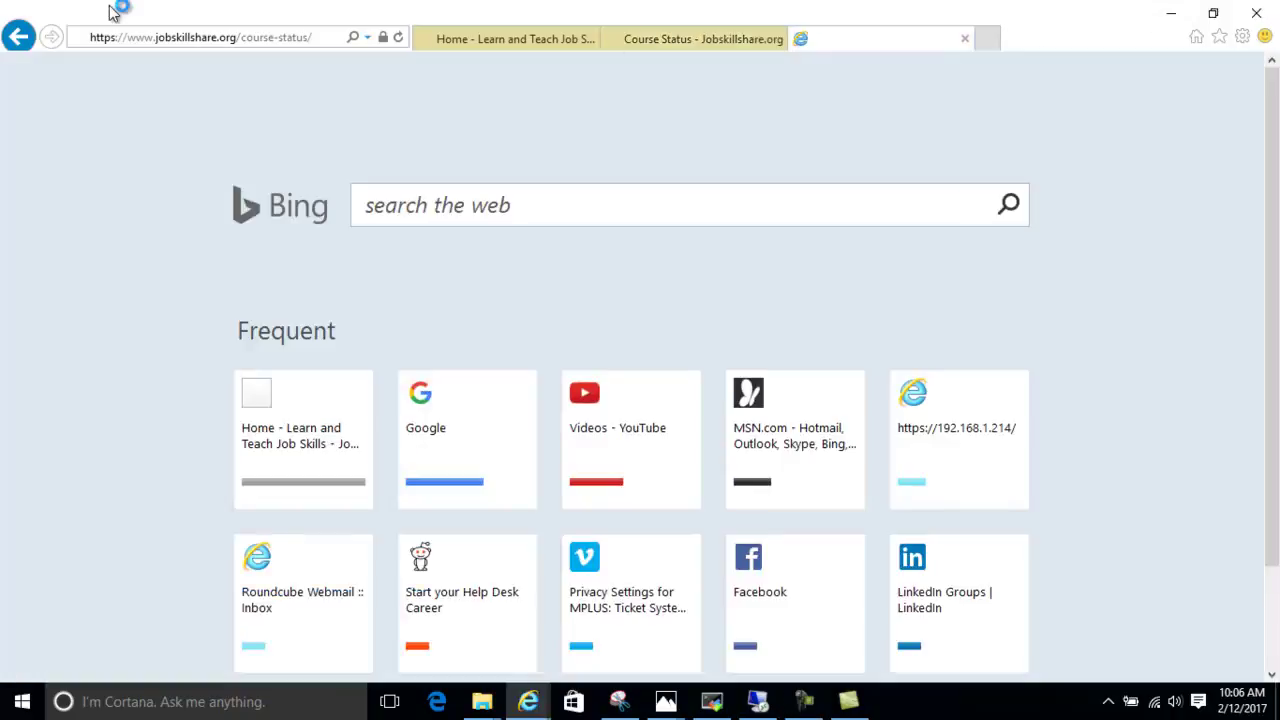
# Google 'pdq inventory' and open the 'PDQ Inventory - Admin Arsenal' product page on pdq.com
pyautogui.click(171, 37)
pyautogui.write('google.com/')
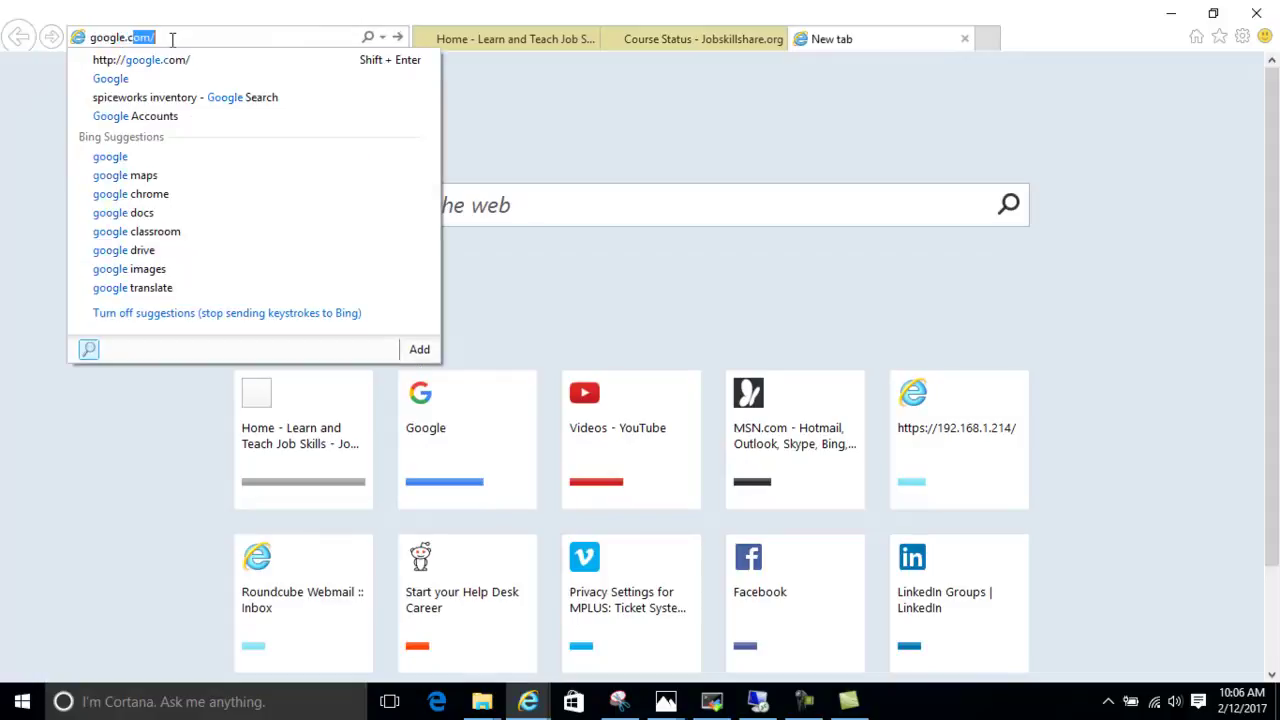
pyautogui.press('Return')
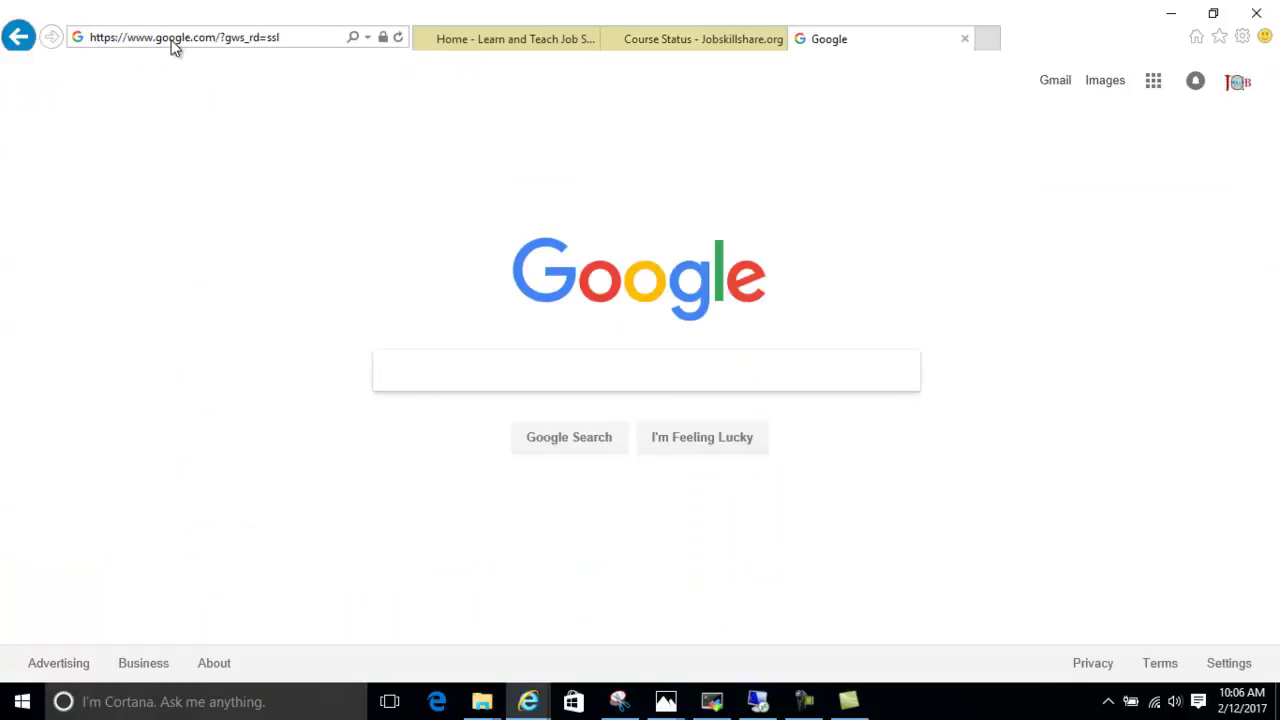
pyautogui.write('pdq ')
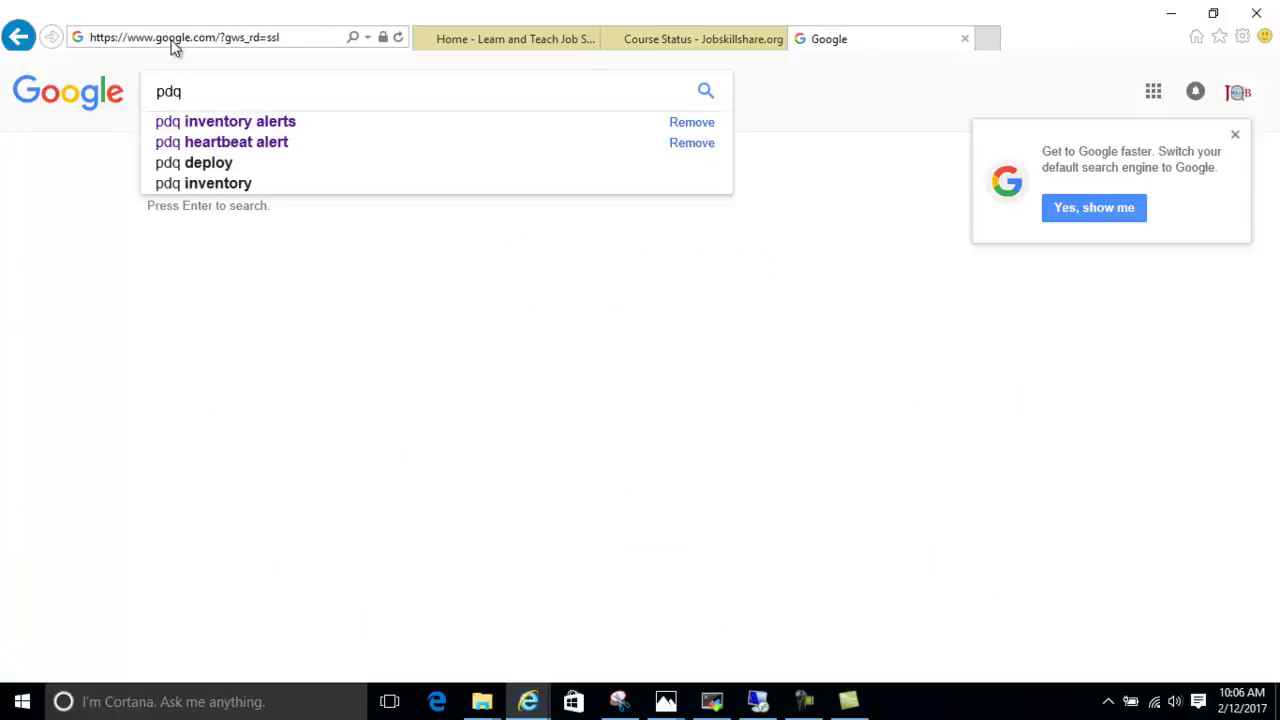
pyautogui.write('in')
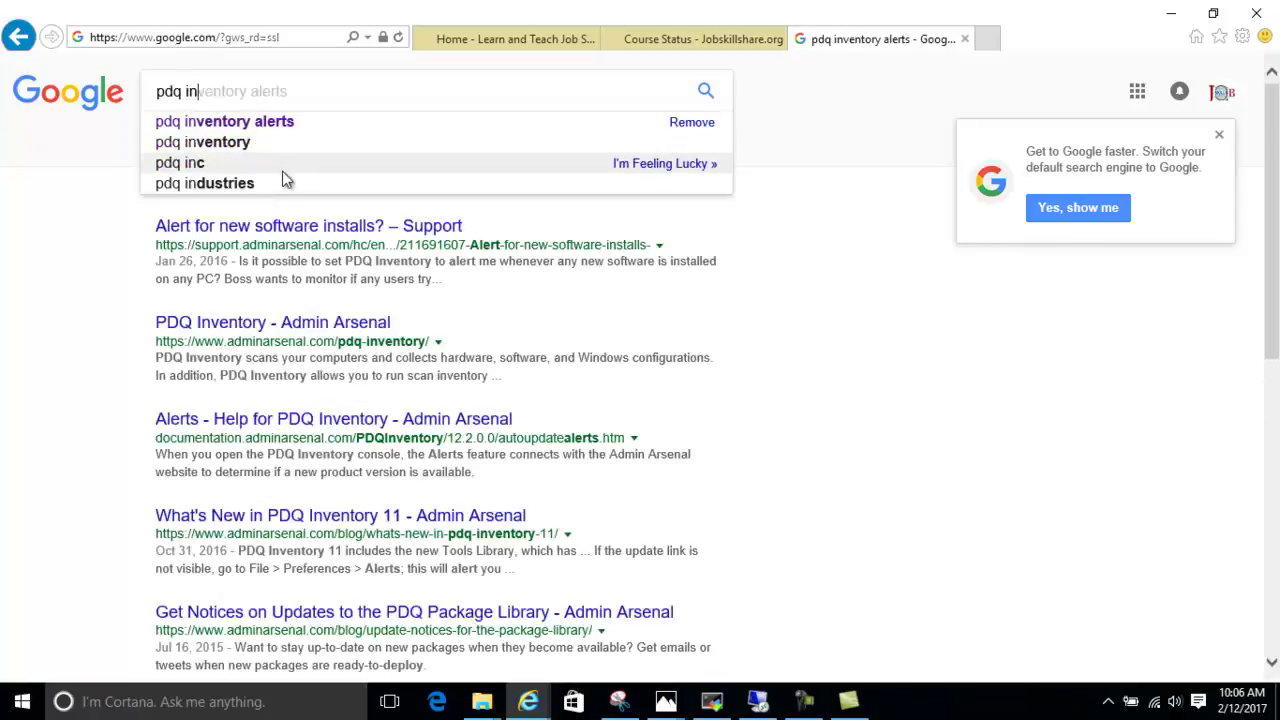
pyautogui.click(258, 324)
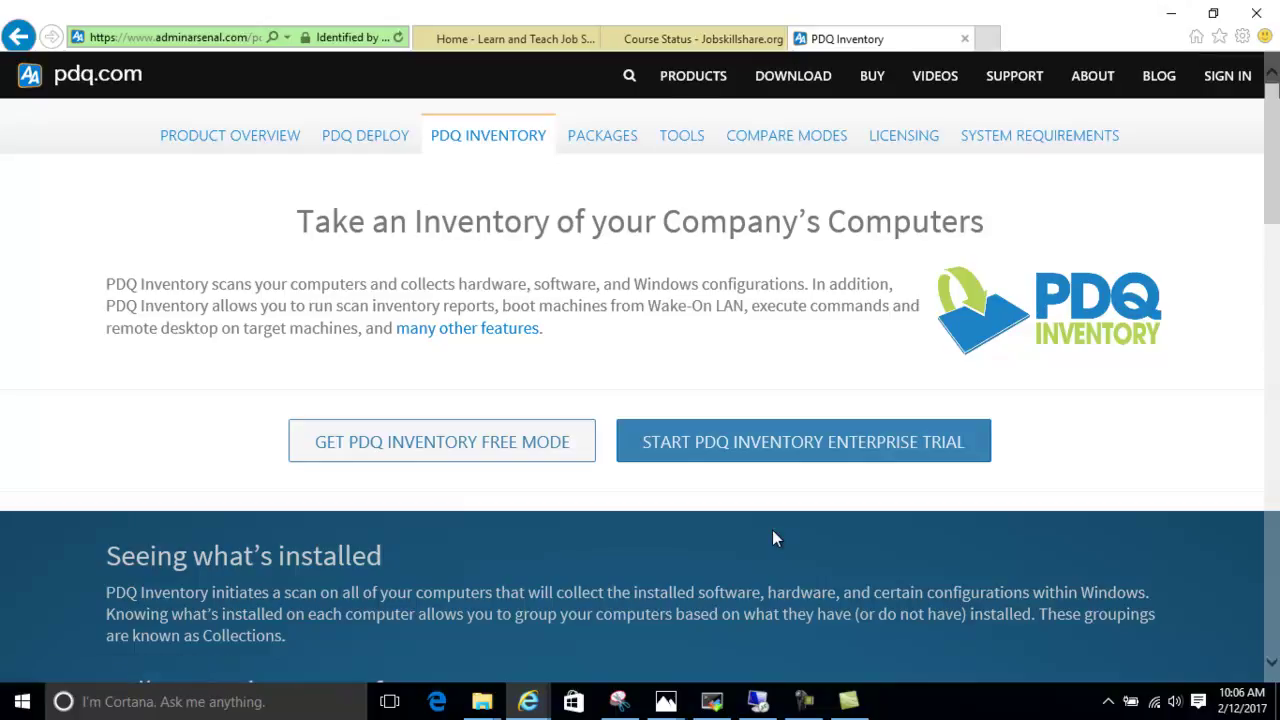
pyautogui.moveTo(812, 702)
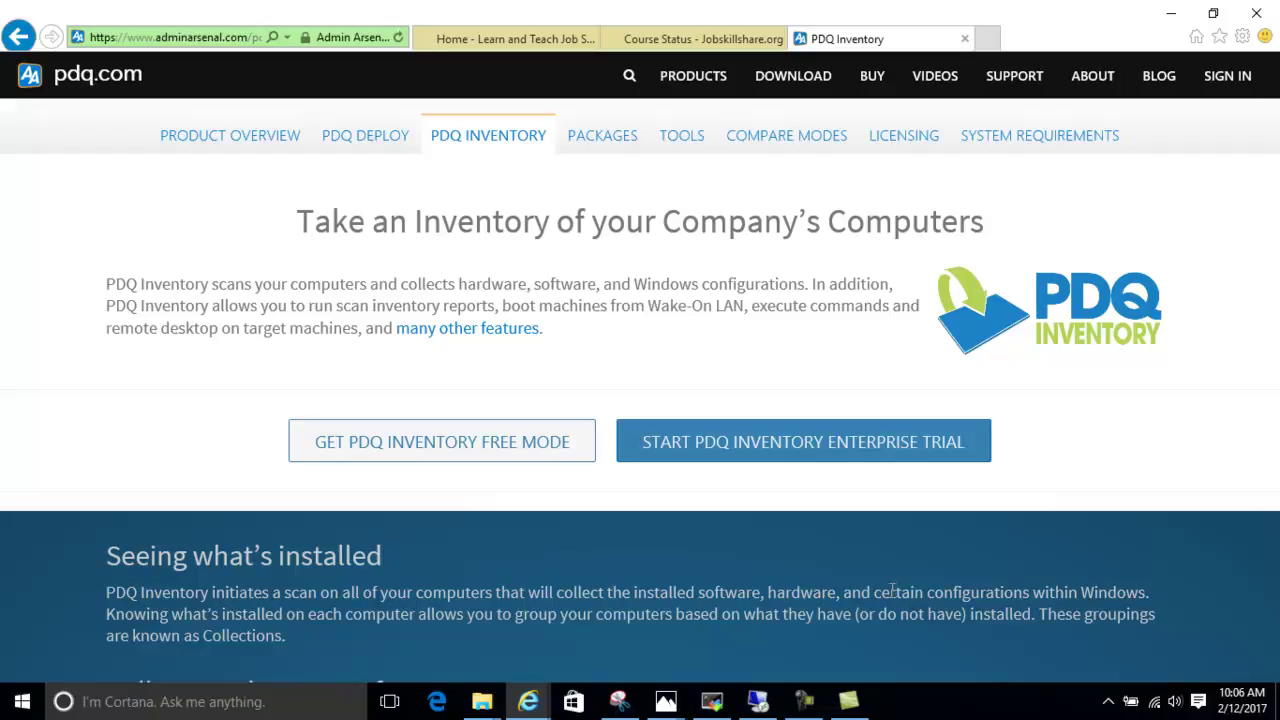
# Bring MobaXterm forward, expand Servers and select the DC, appserver and Win 10 (64bit) sessions
pyautogui.click(727, 707)
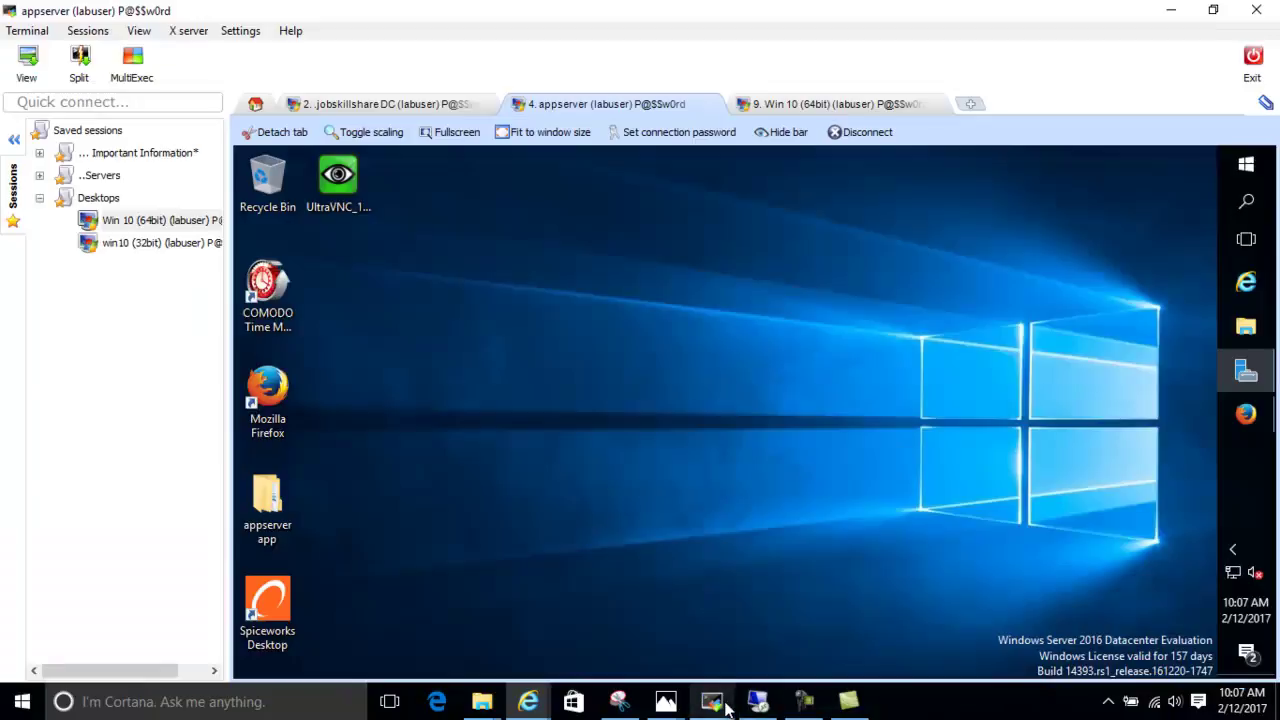
pyautogui.click(39, 177)
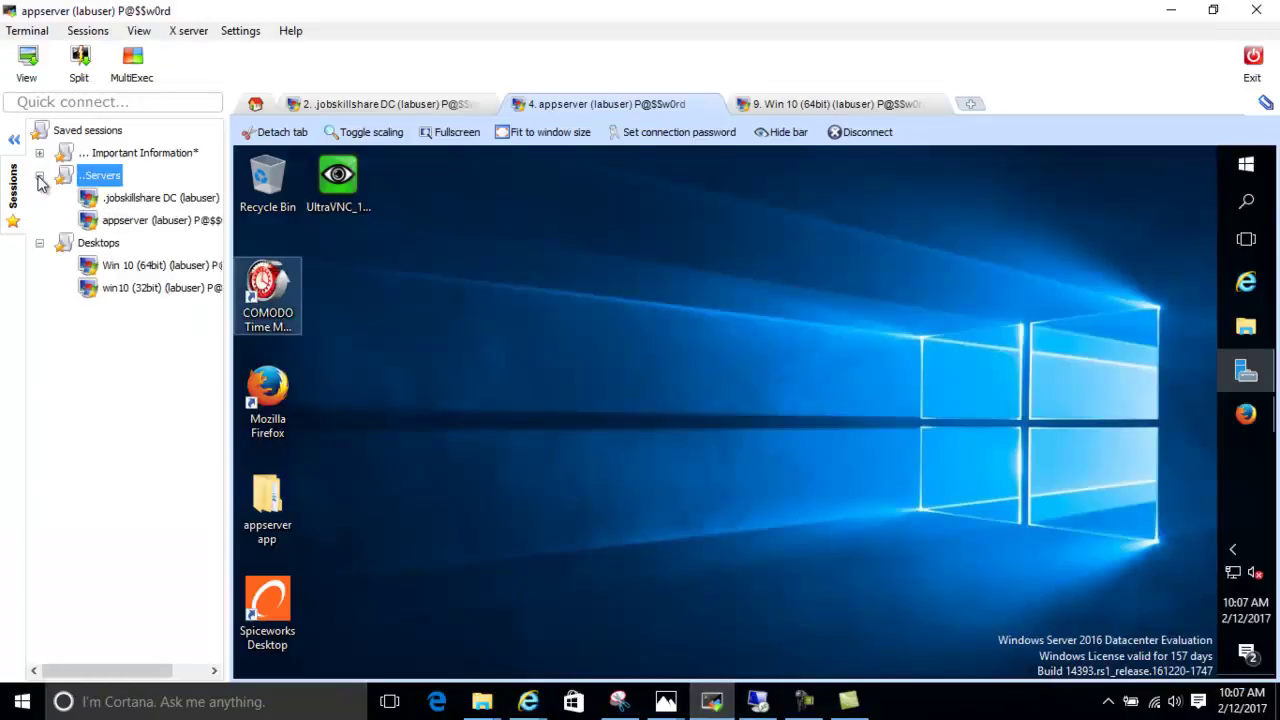
pyautogui.click(111, 199)
pyautogui.click(107, 222)
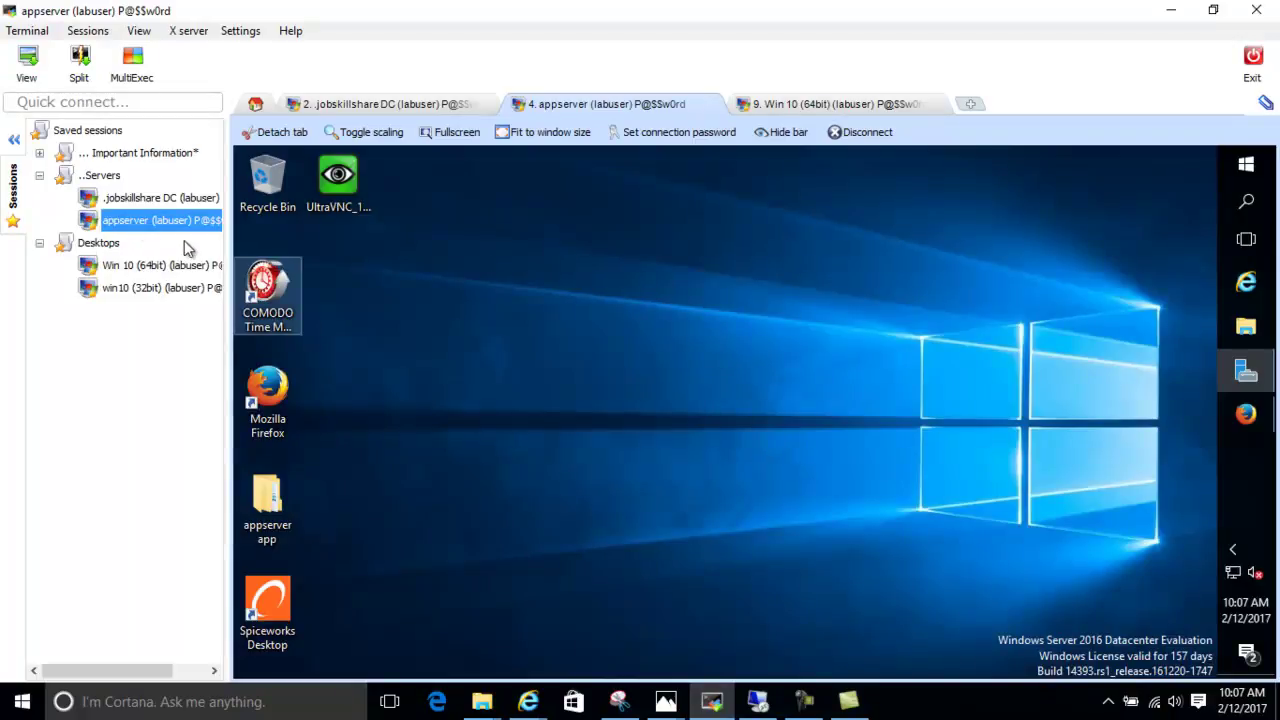
pyautogui.moveTo(155, 228)
pyautogui.click(172, 268)
# Start a new Win 10 (64bit) session, close old tab 9, and dismiss the connection-limit error
pyautogui.moveTo(143, 277)
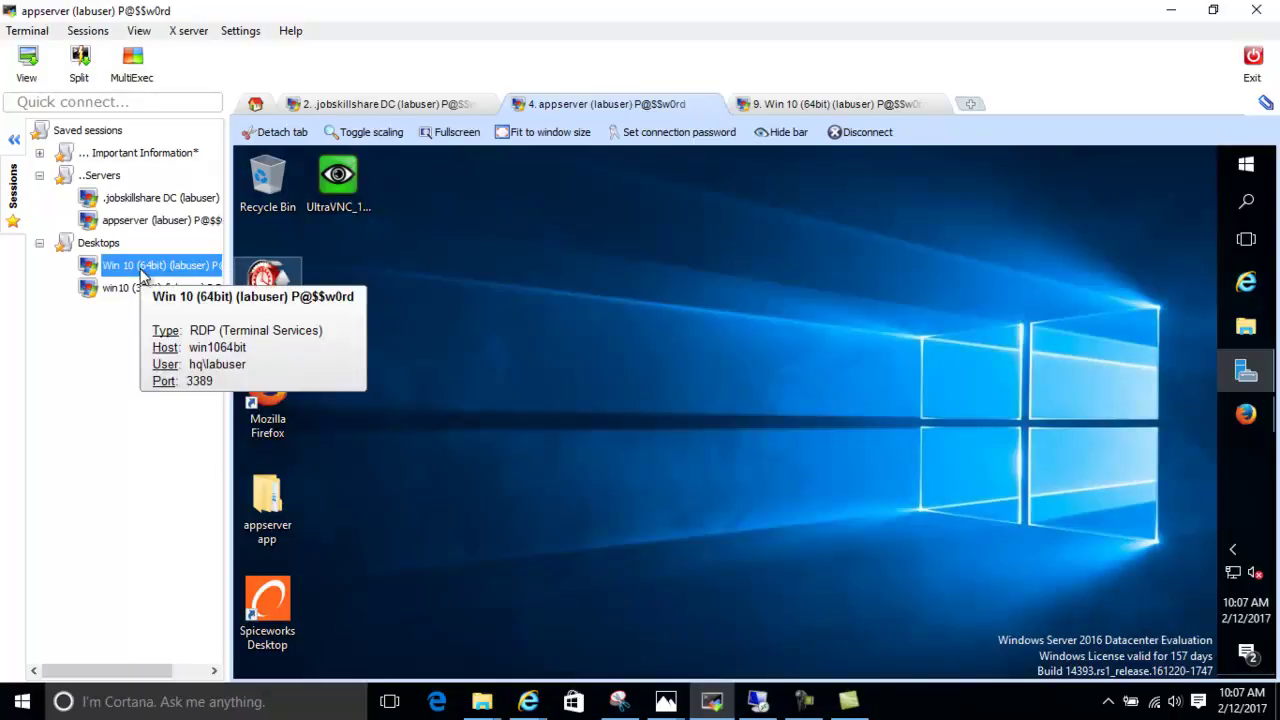
pyautogui.doubleClick(141, 270)
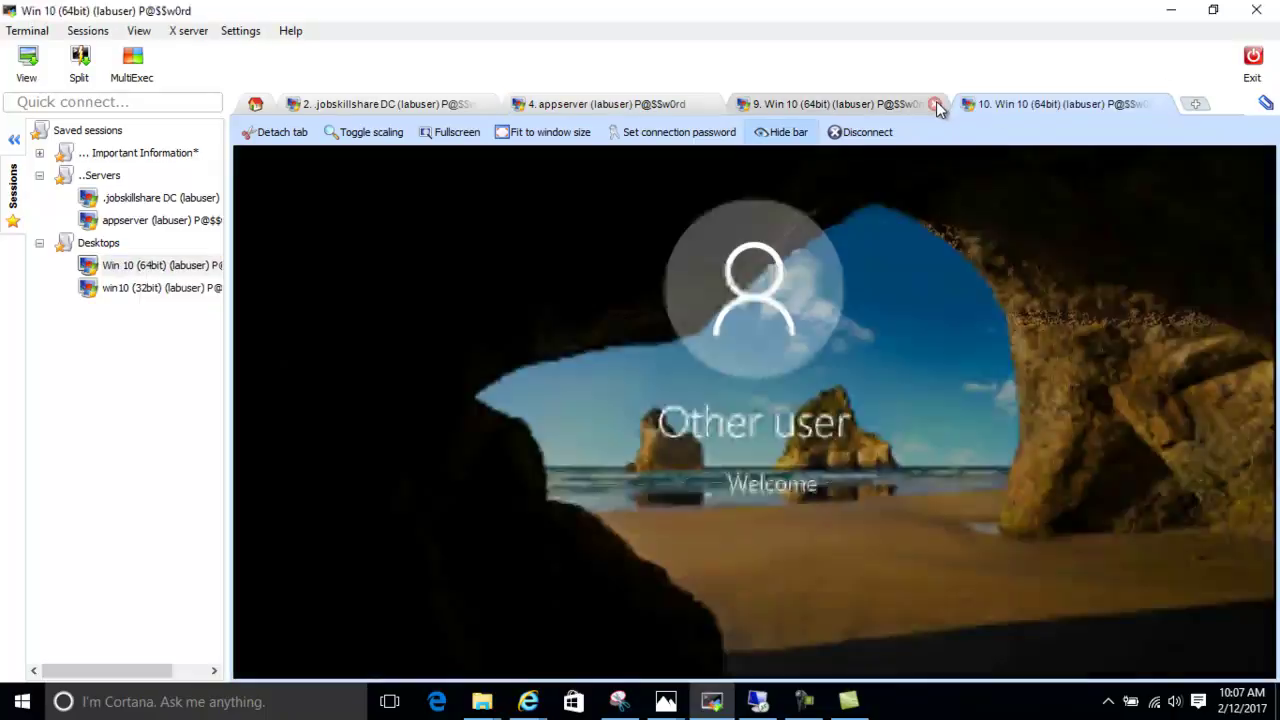
pyautogui.click(935, 104)
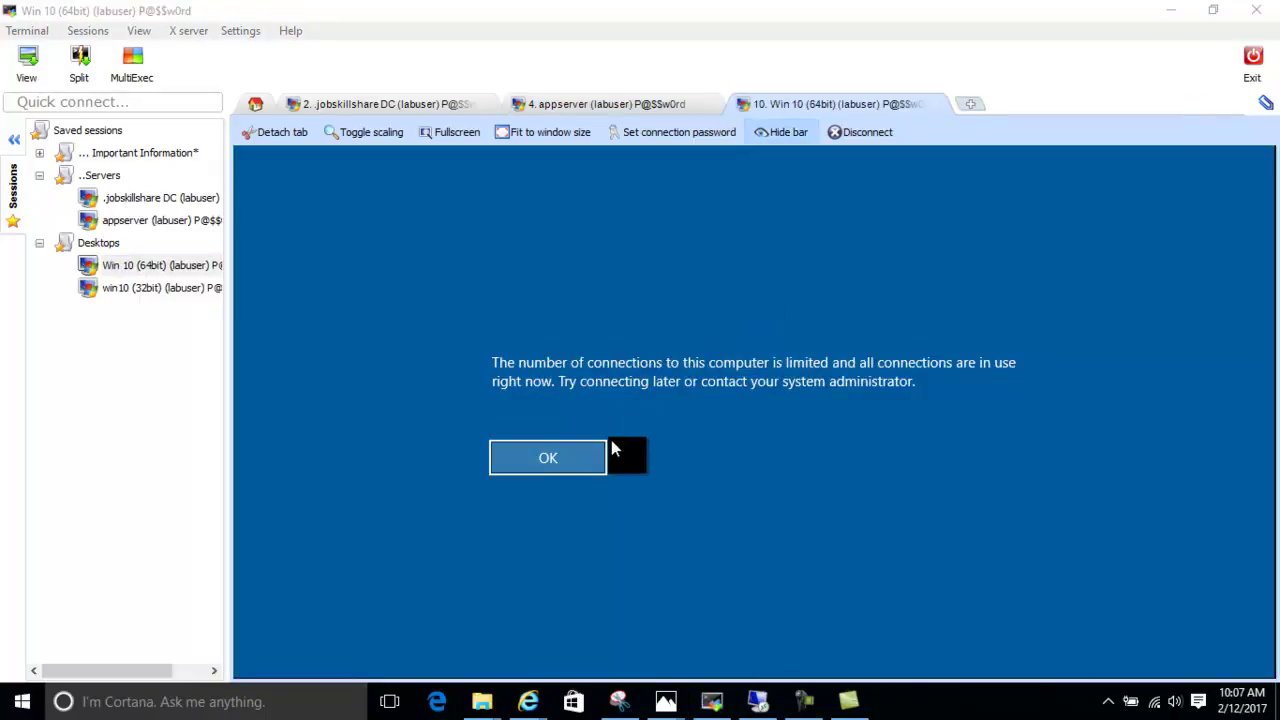
pyautogui.click(577, 458)
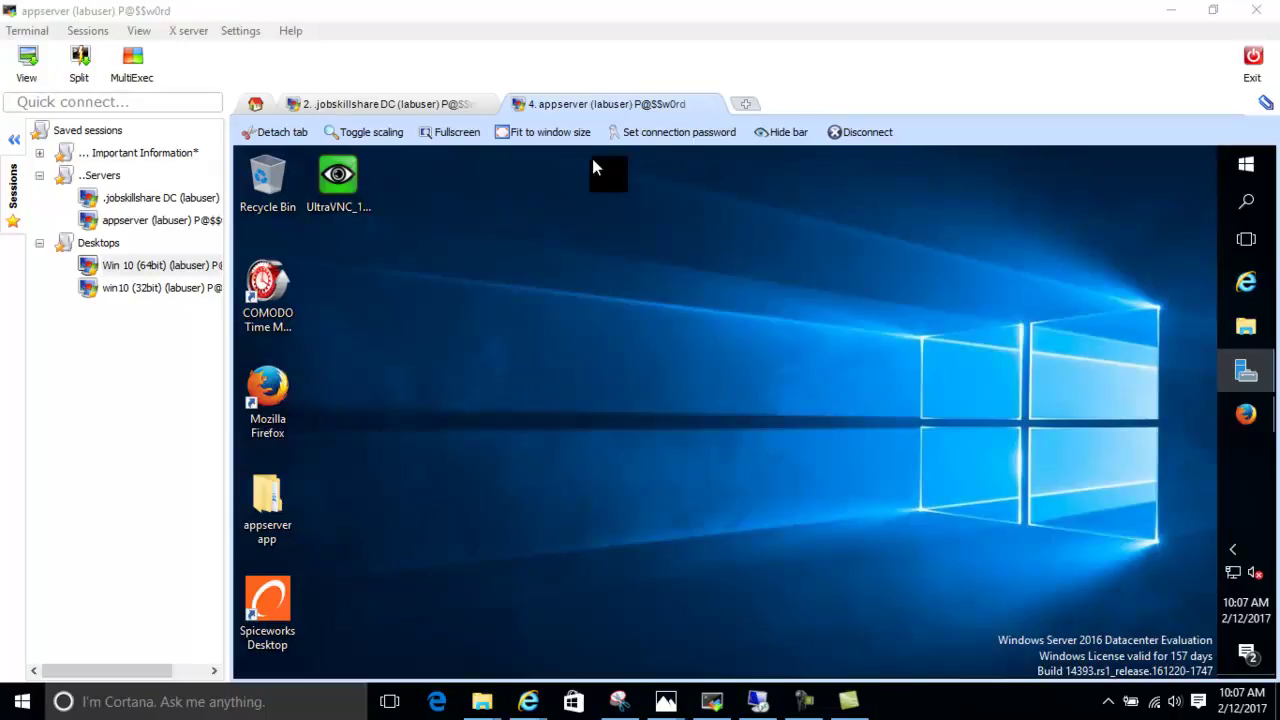
# Reconnect to Win 10 (64bit) and launch PDQ Inventory Console from its desktop icon, approving UAC
pyautogui.doubleClick(150, 265)
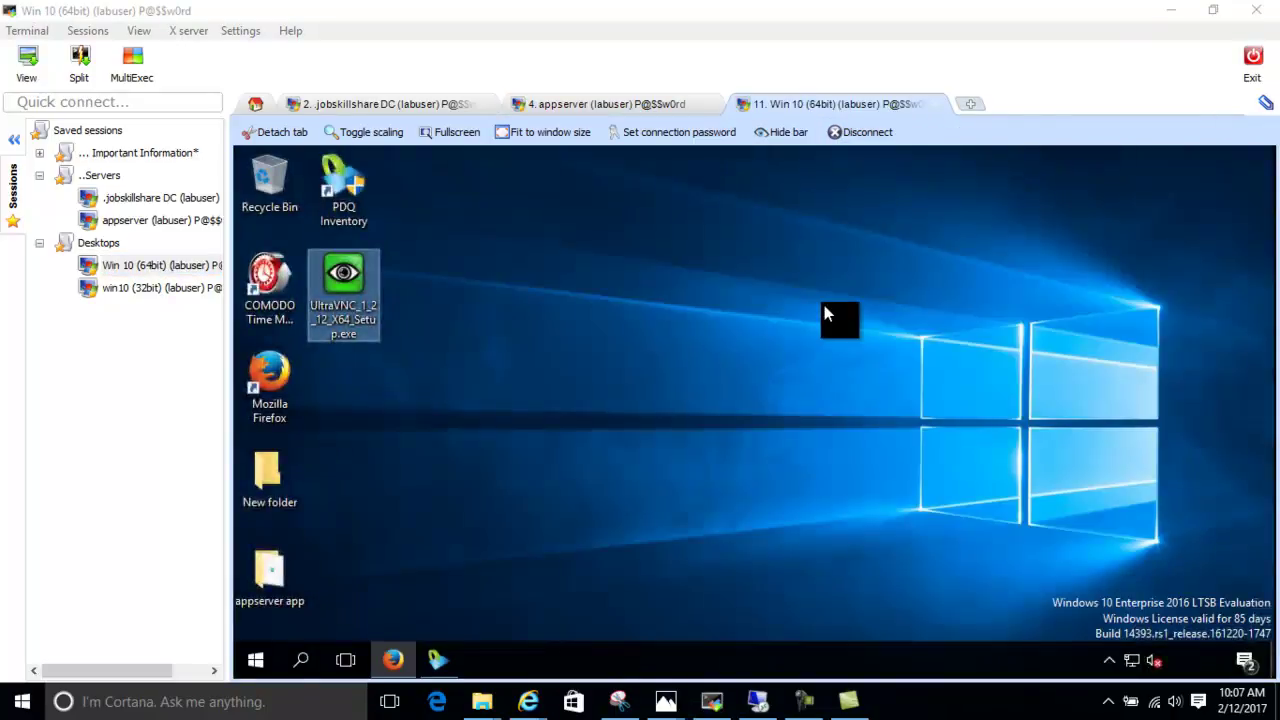
pyautogui.click(365, 219)
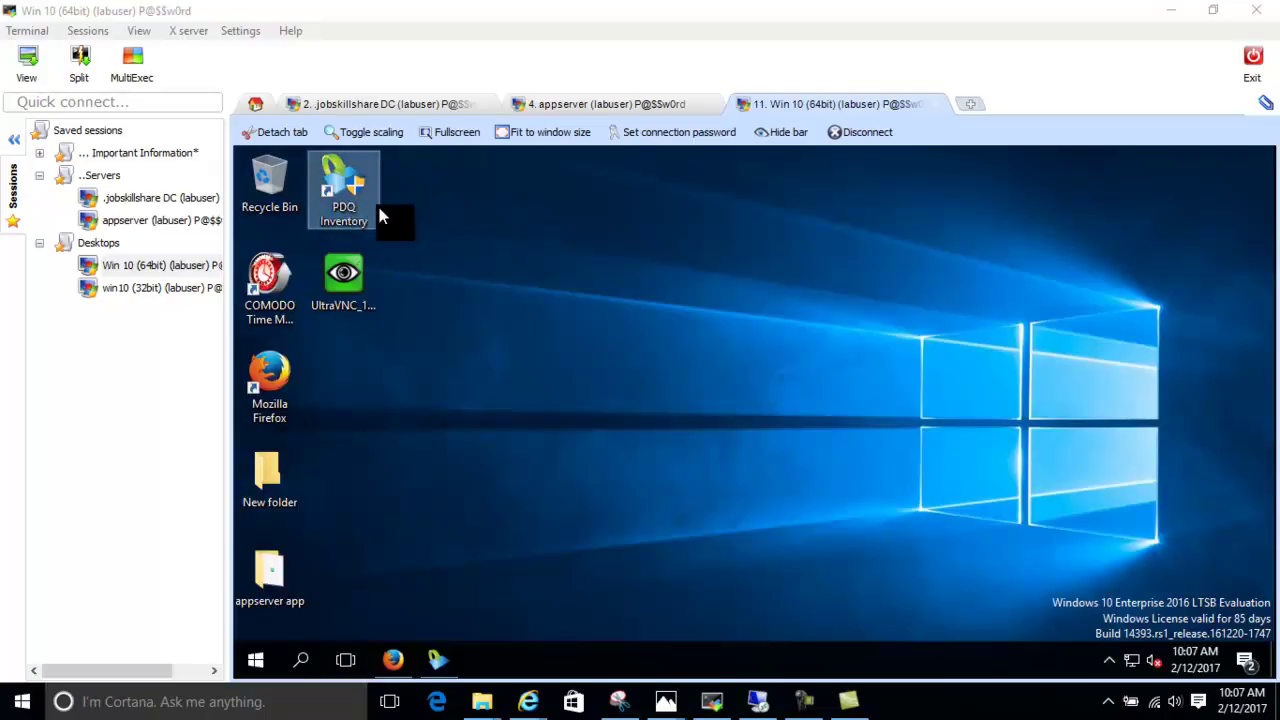
pyautogui.click(163, 220)
pyautogui.click(158, 200)
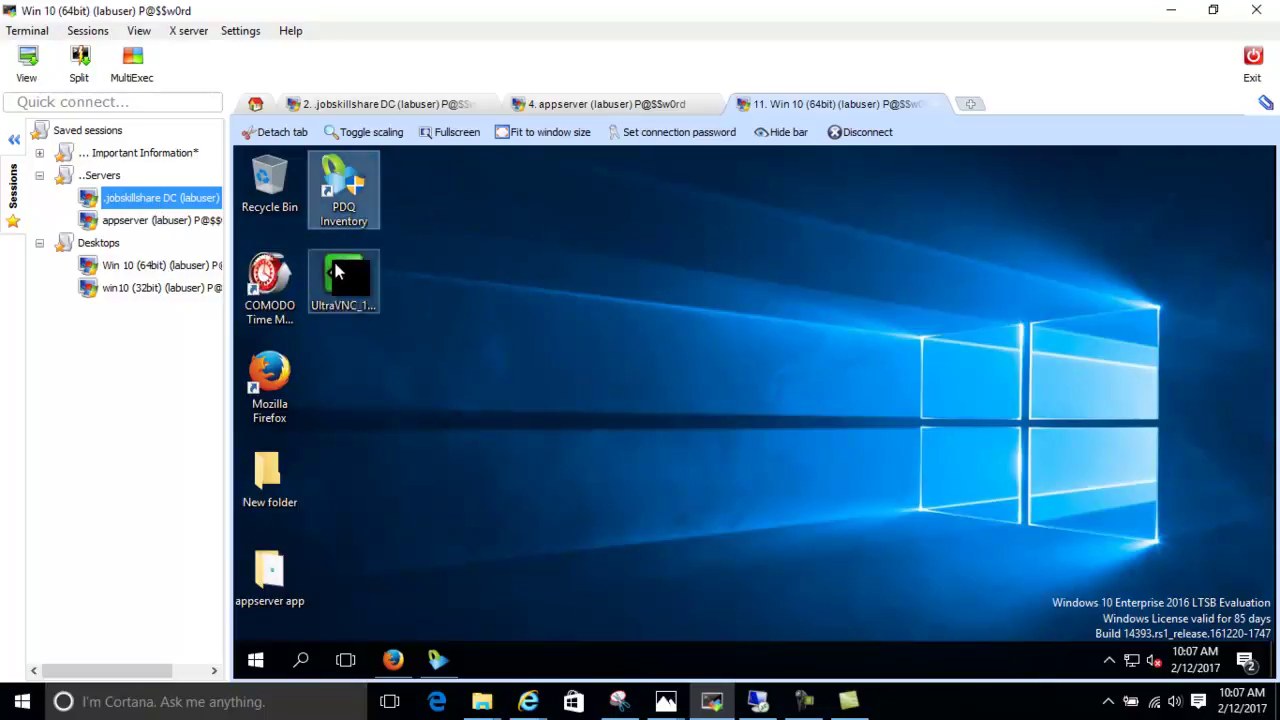
pyautogui.click(379, 200)
pyautogui.doubleClick(379, 200)
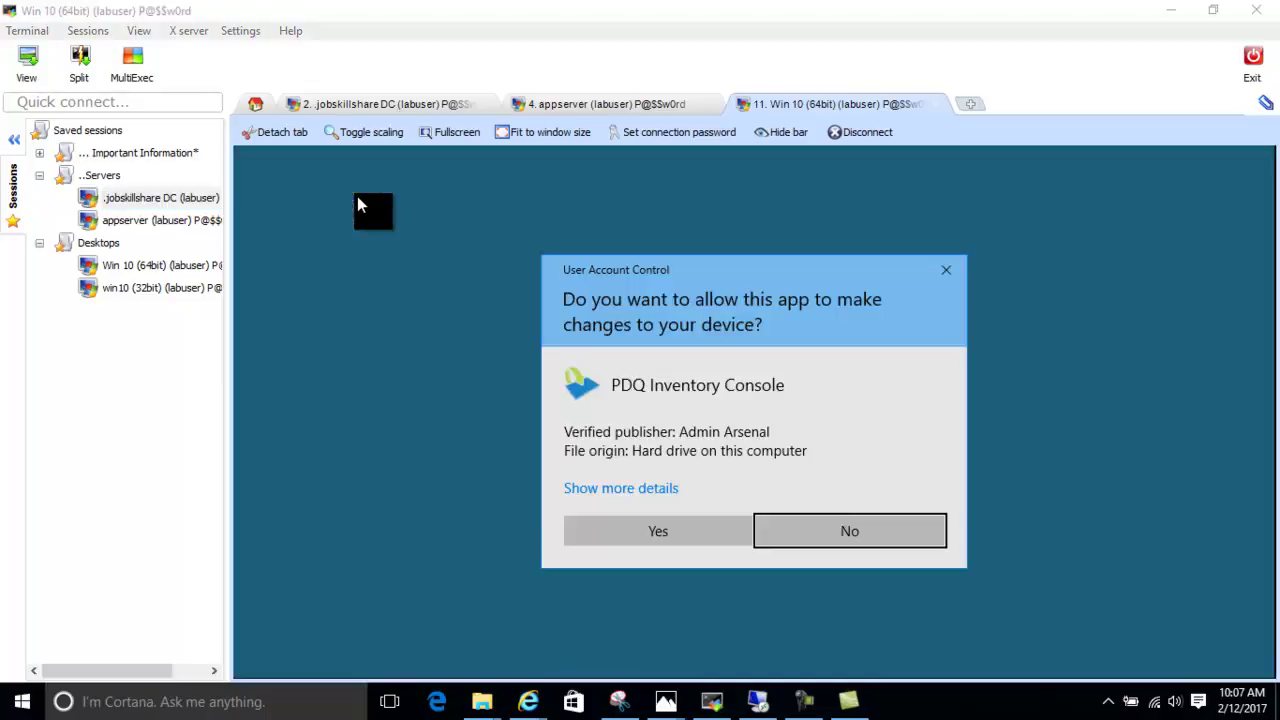
pyautogui.click(714, 525)
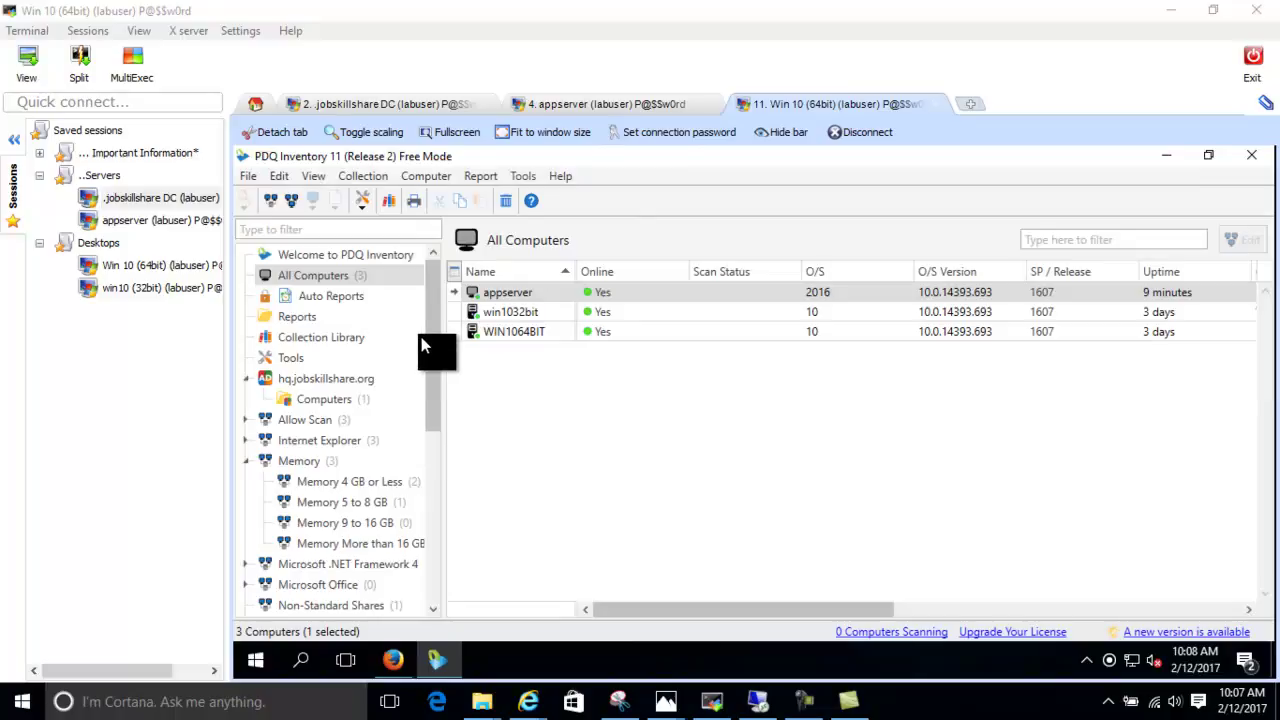
pyautogui.scroll(-5, 434, 490)
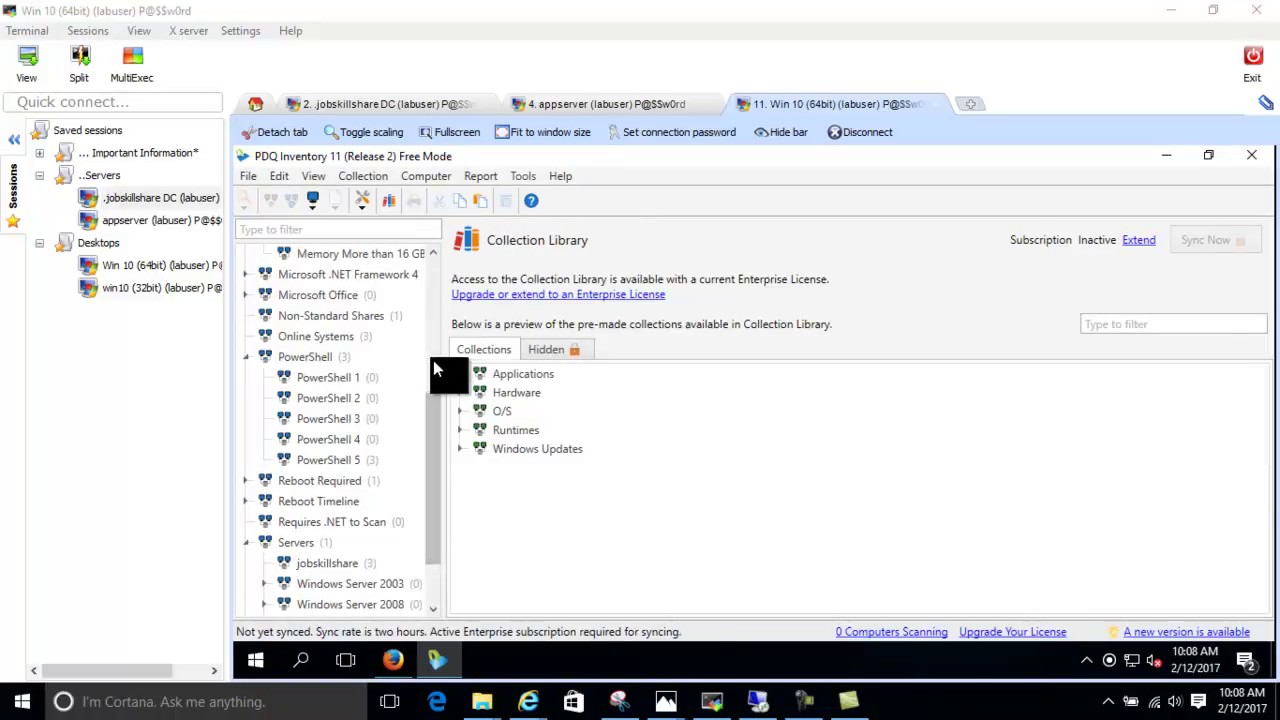
pyautogui.moveTo(432, 418); pyautogui.dragTo(448, 256)
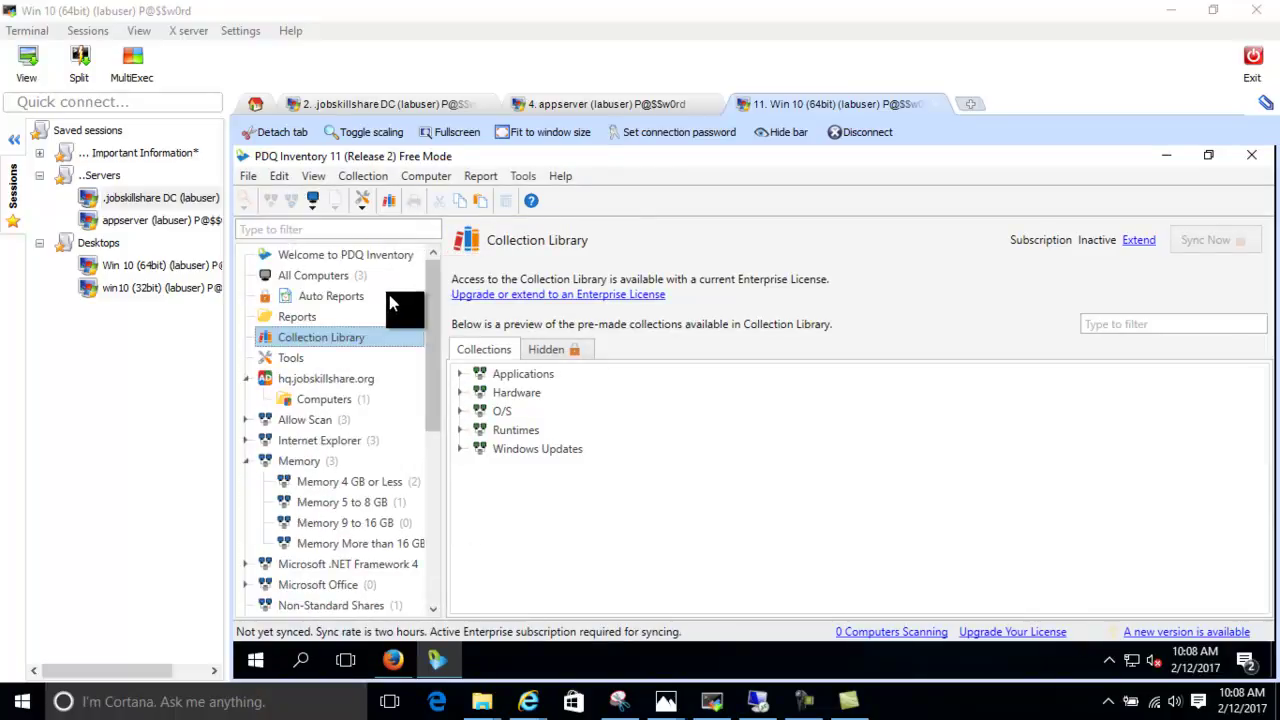
pyautogui.click(360, 259)
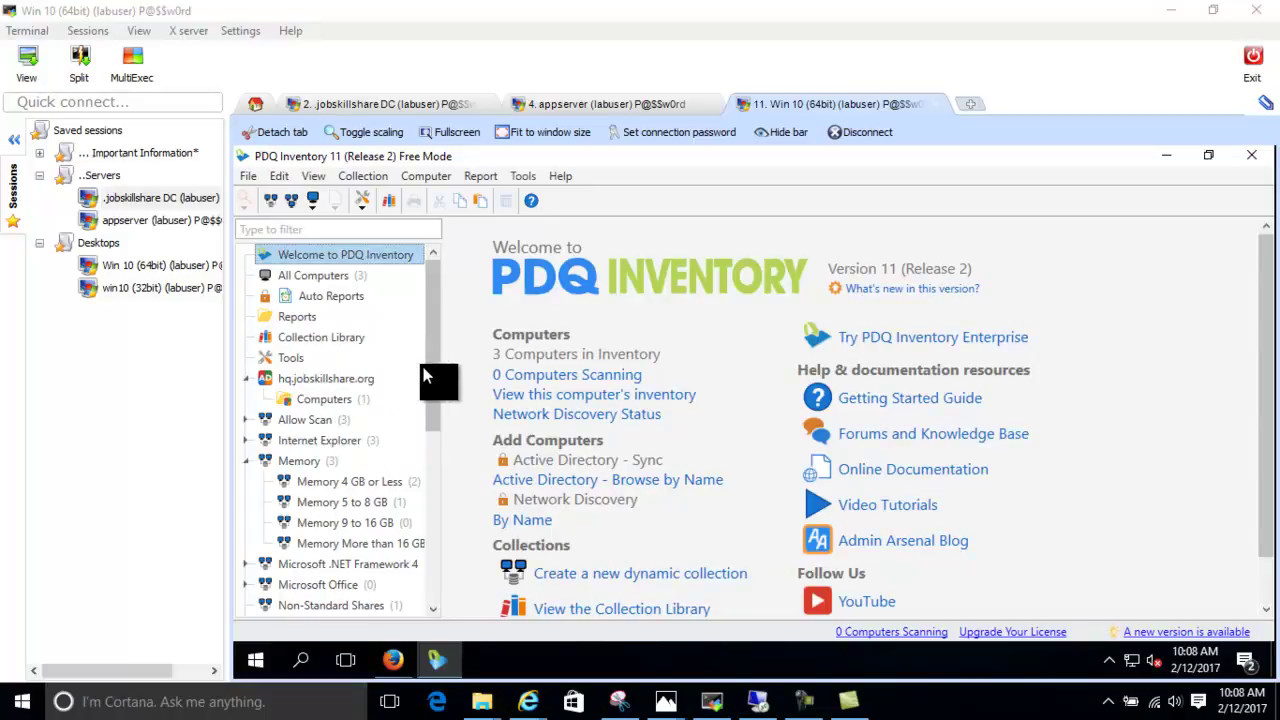
pyautogui.scroll(-2, 431, 374)
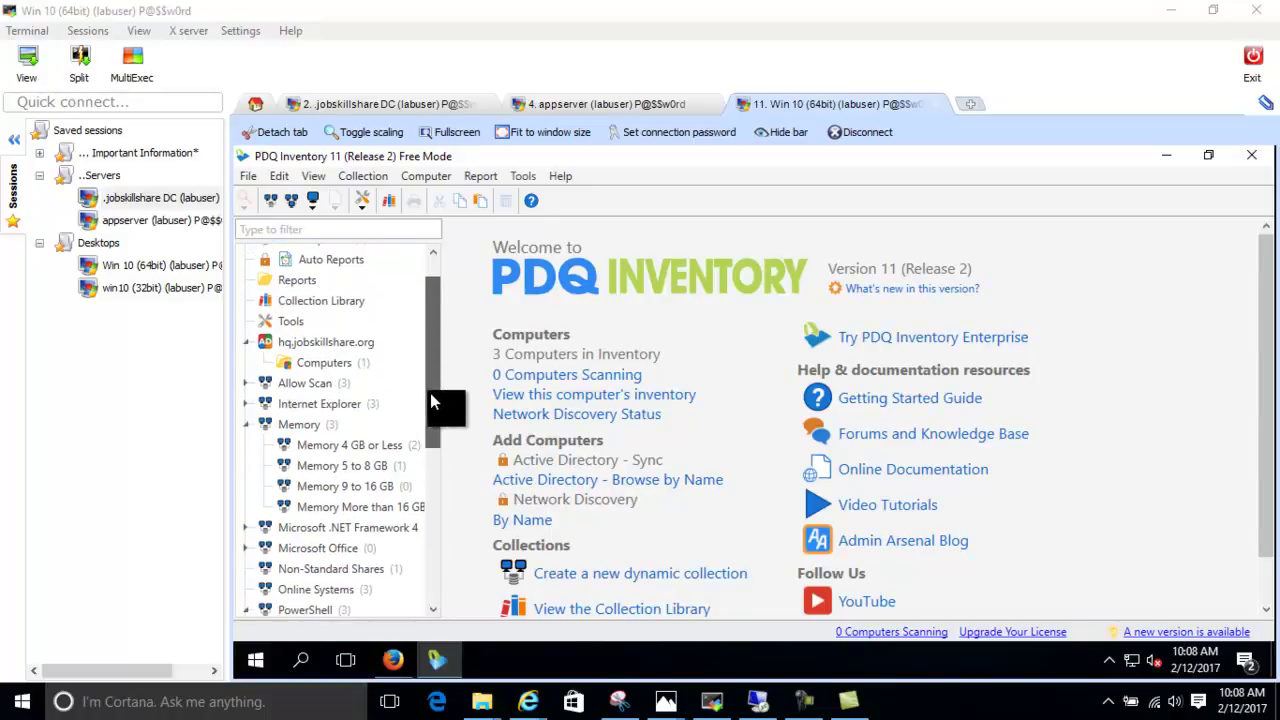
pyautogui.click(335, 342)
pyautogui.moveTo(432, 347); pyautogui.dragTo(451, 137)
pyautogui.click(330, 271)
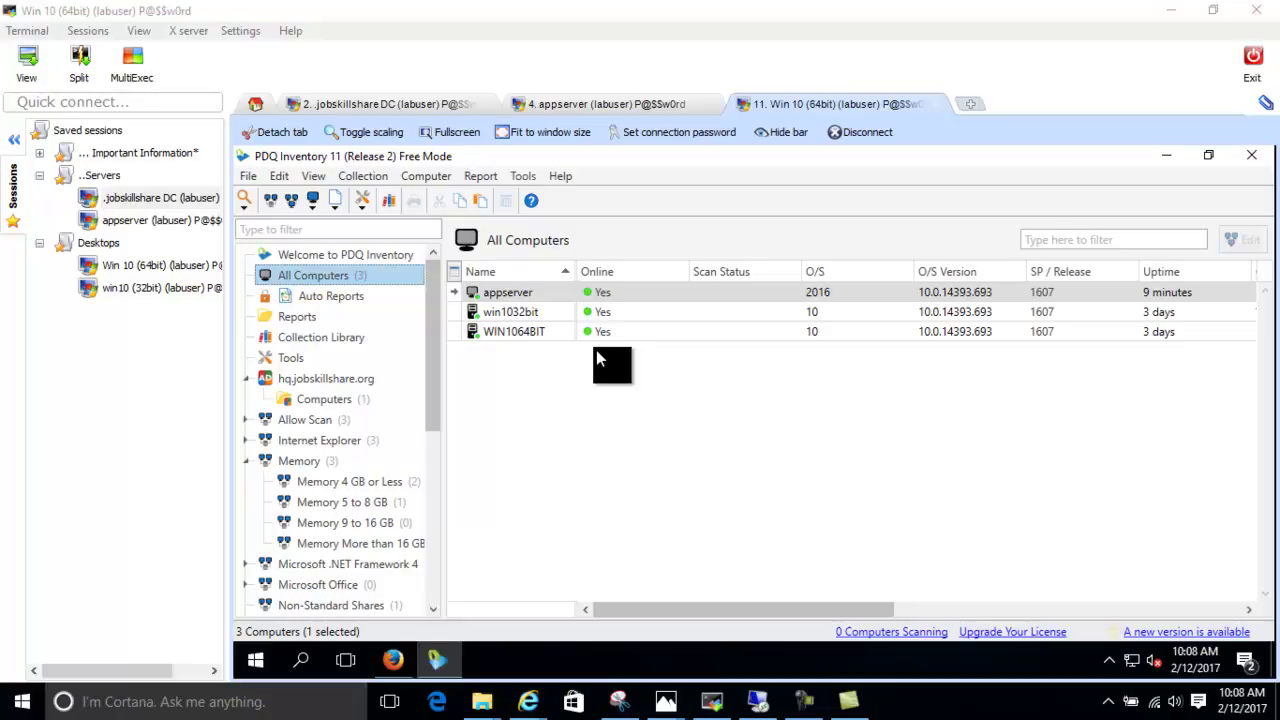
# Search 'remote' in the remote machine's Windows search, then return to PDQ Inventory's All Computers list
pyautogui.click(262, 664)
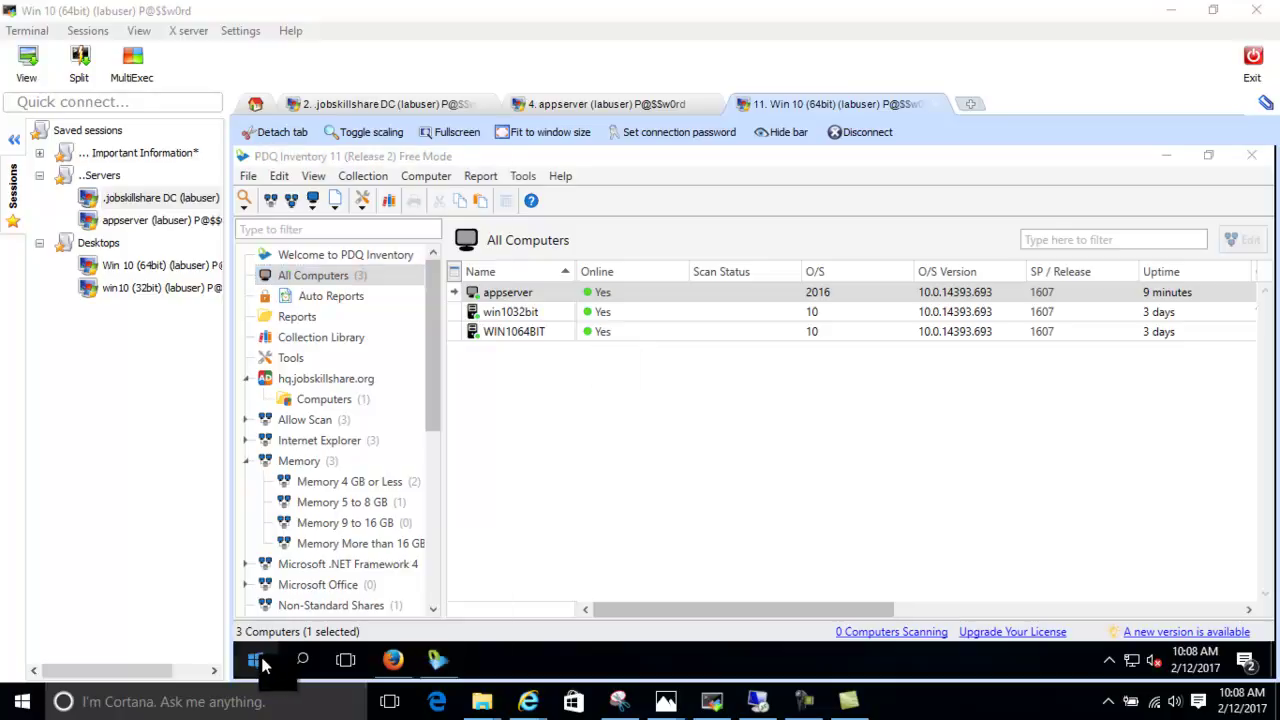
pyautogui.rightClick(262, 664)
pyautogui.click(308, 675)
pyautogui.write('remote')
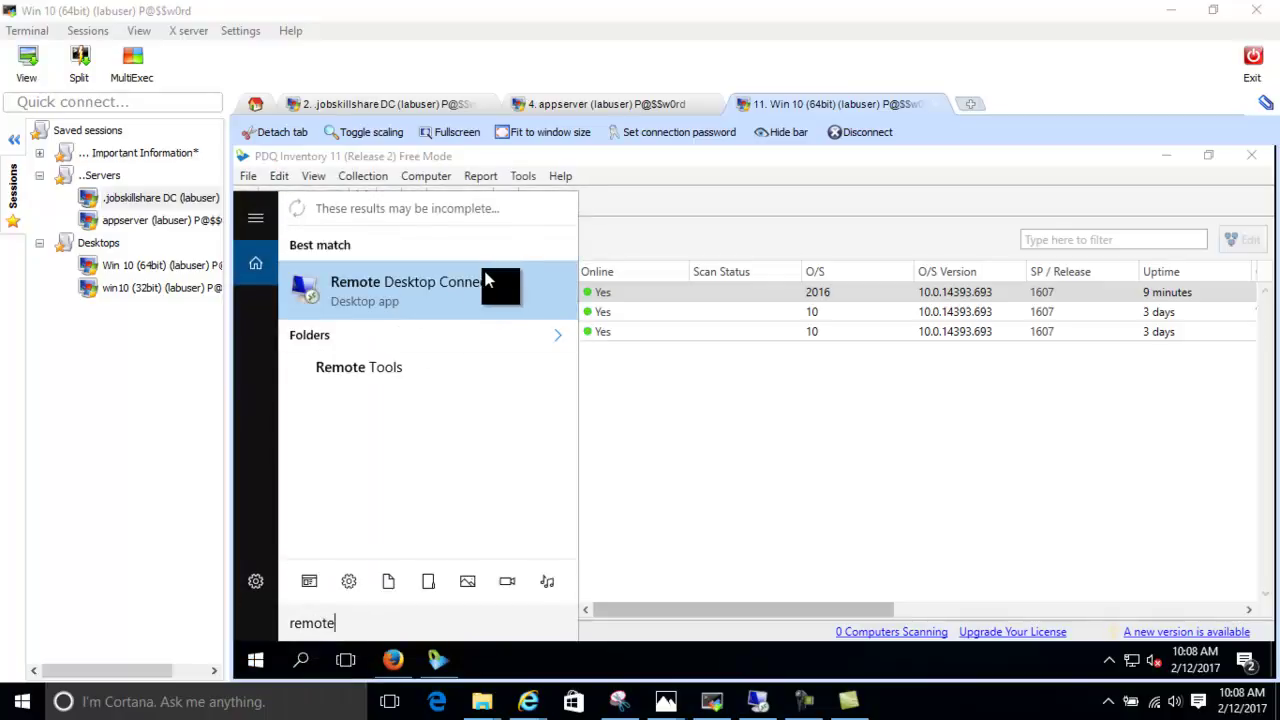
pyautogui.click(622, 429)
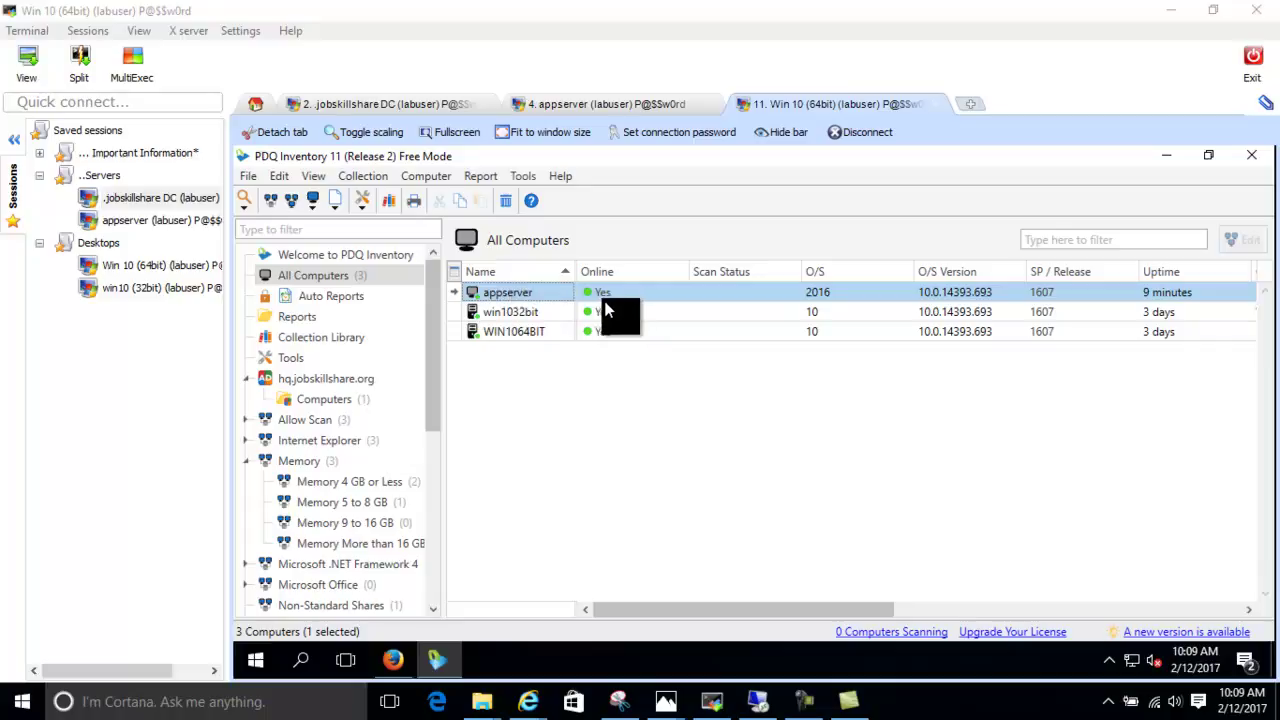
pyautogui.click(312, 204)
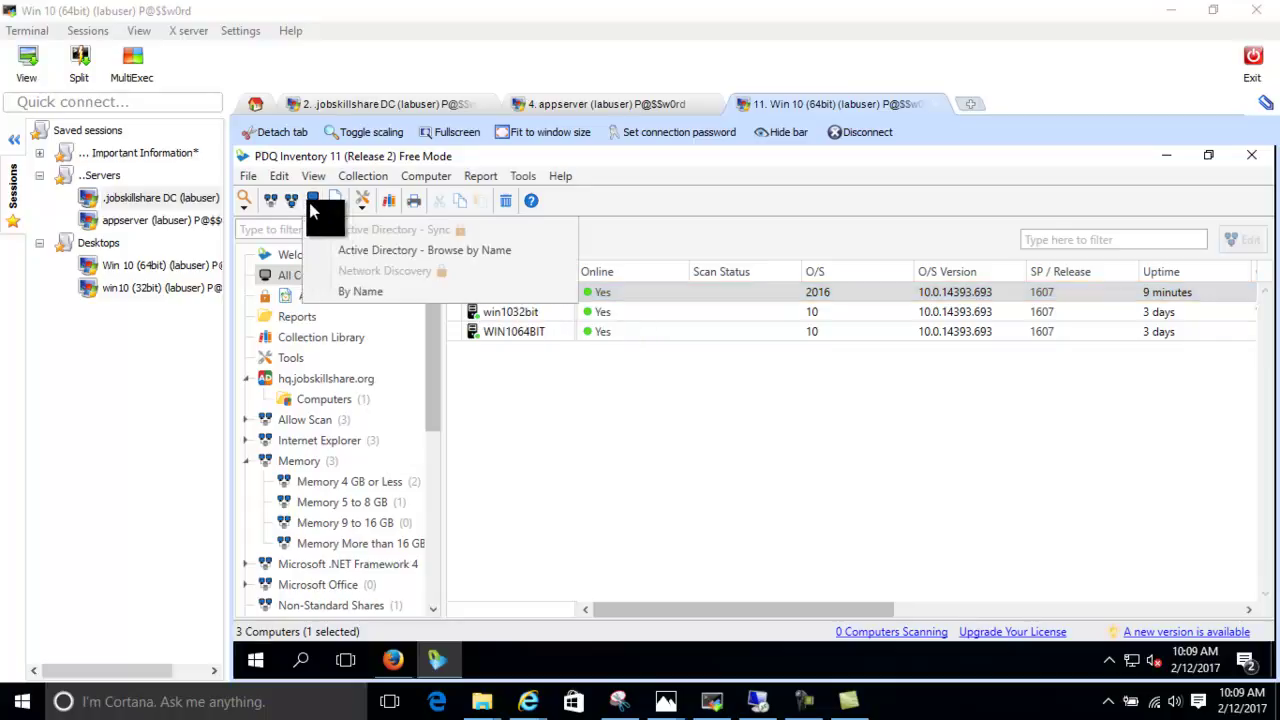
pyautogui.click(265, 250)
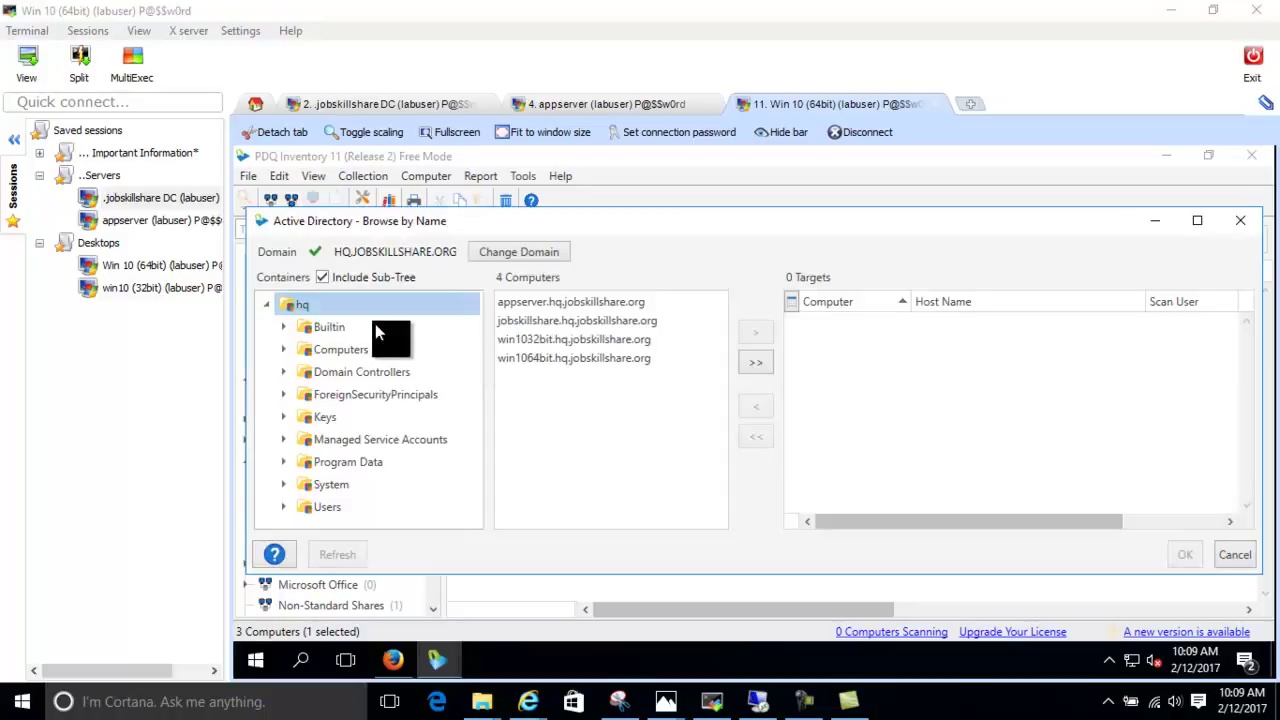
pyautogui.click(356, 349)
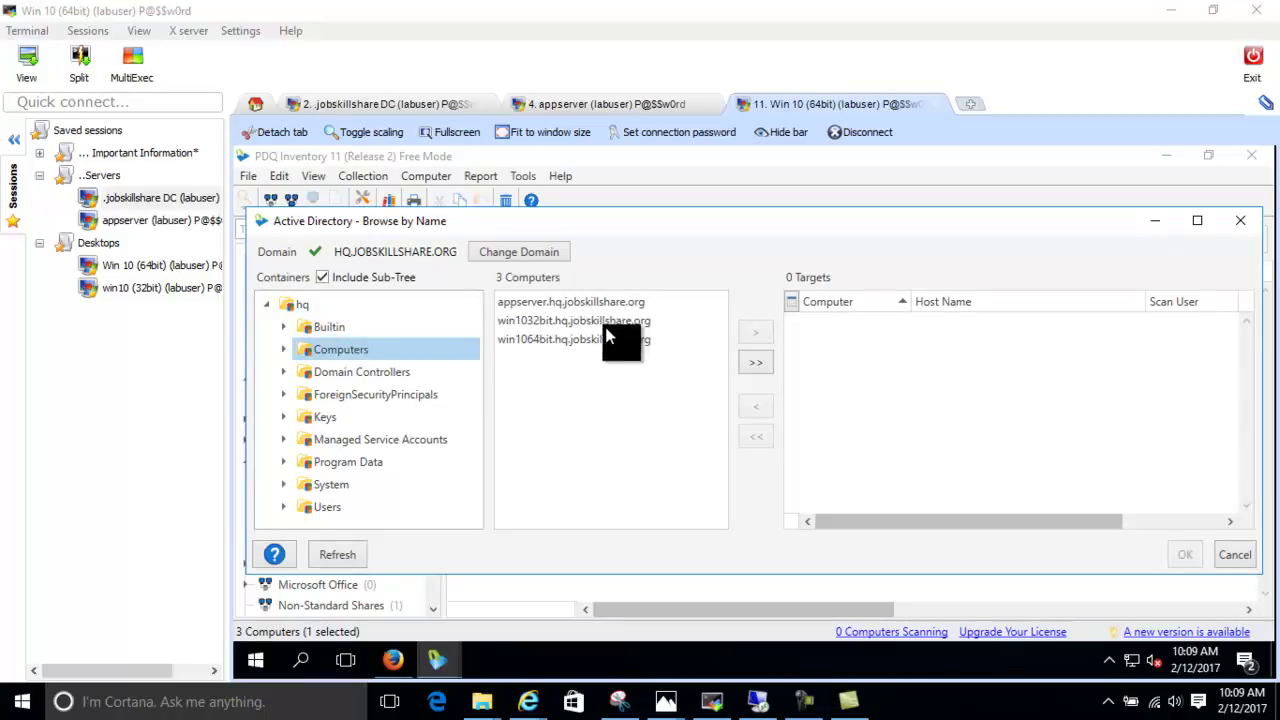
pyautogui.click(605, 321)
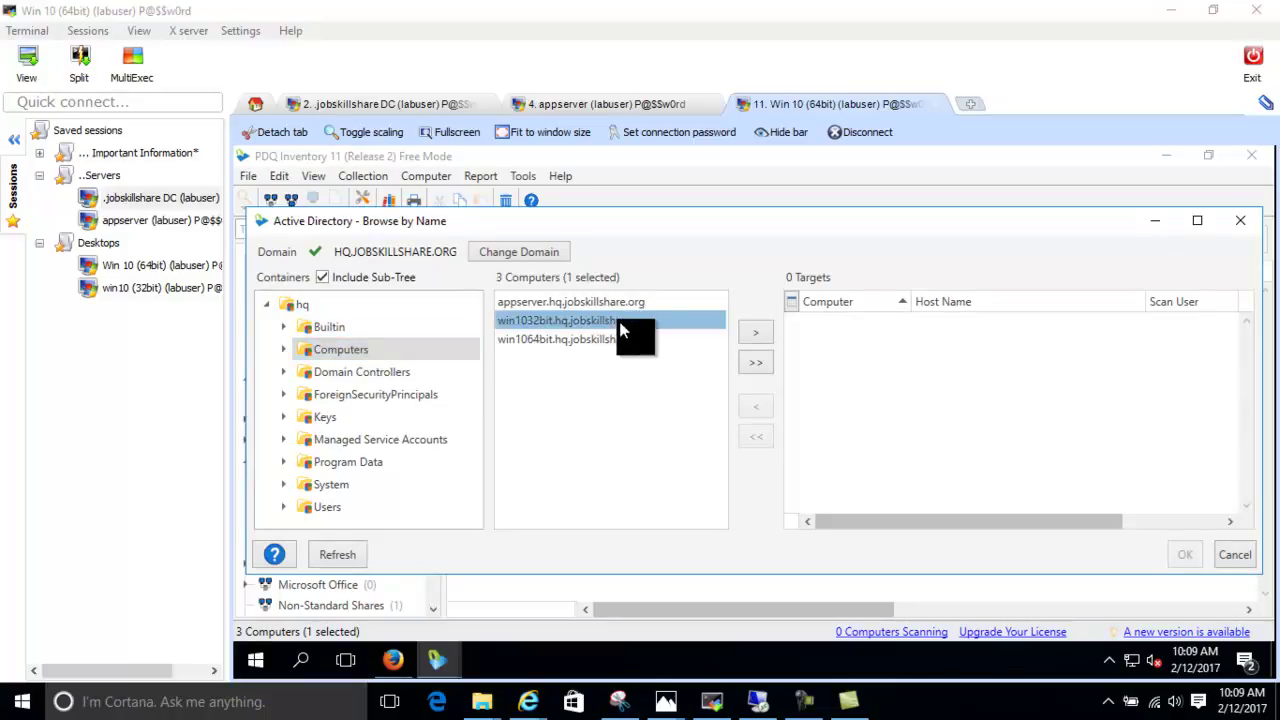
pyautogui.click(762, 330)
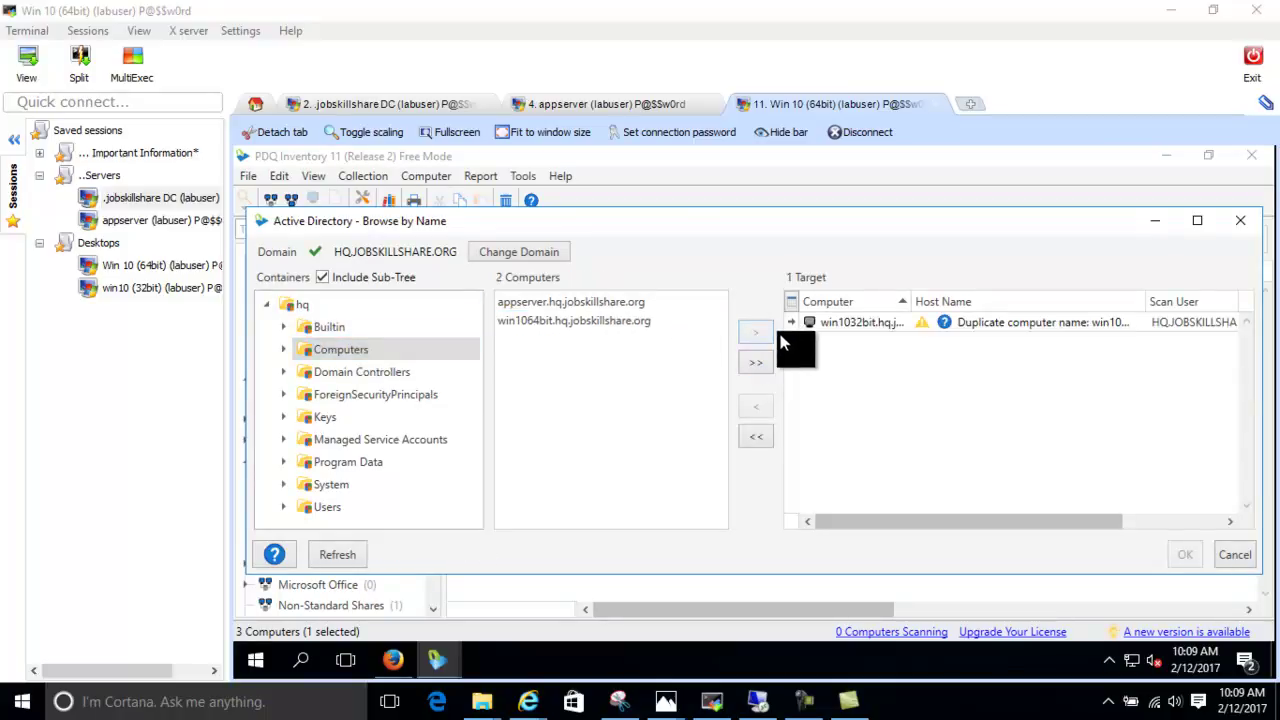
pyautogui.click(1241, 220)
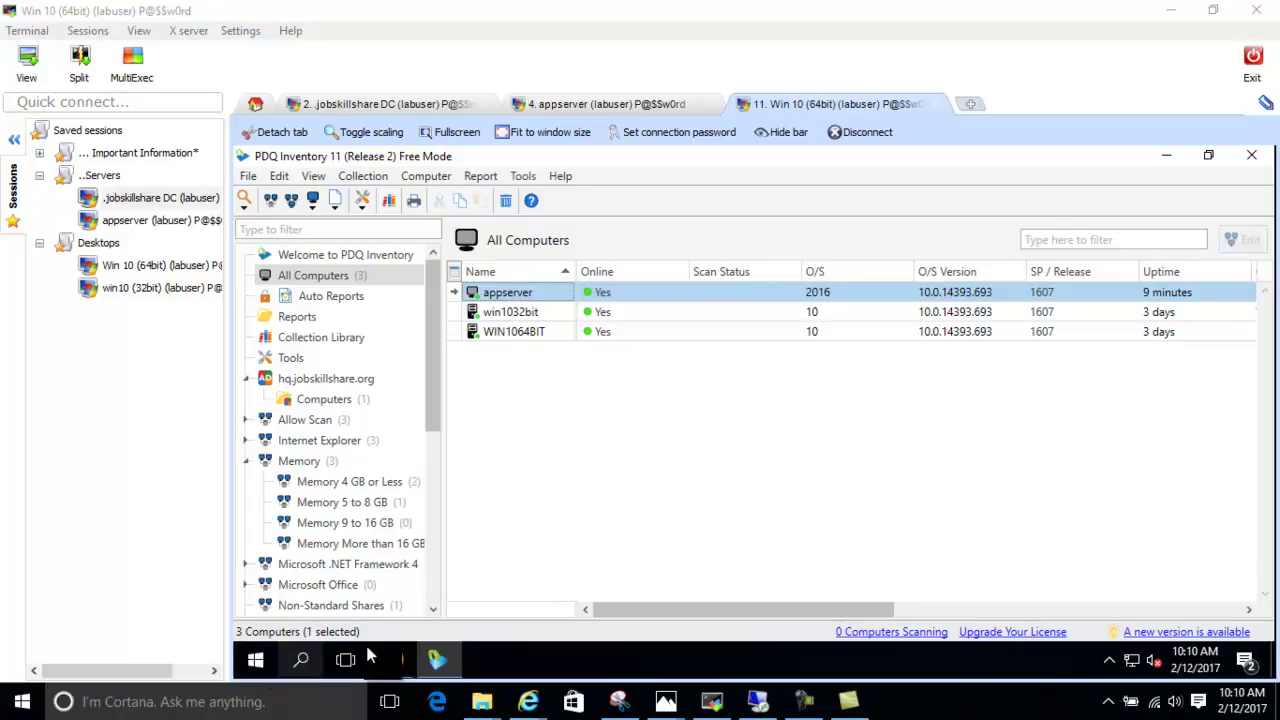
# Minimize PDQ Inventory and browse File Explorer to This PC > Local Disk (C:)
pyautogui.click(1166, 155)
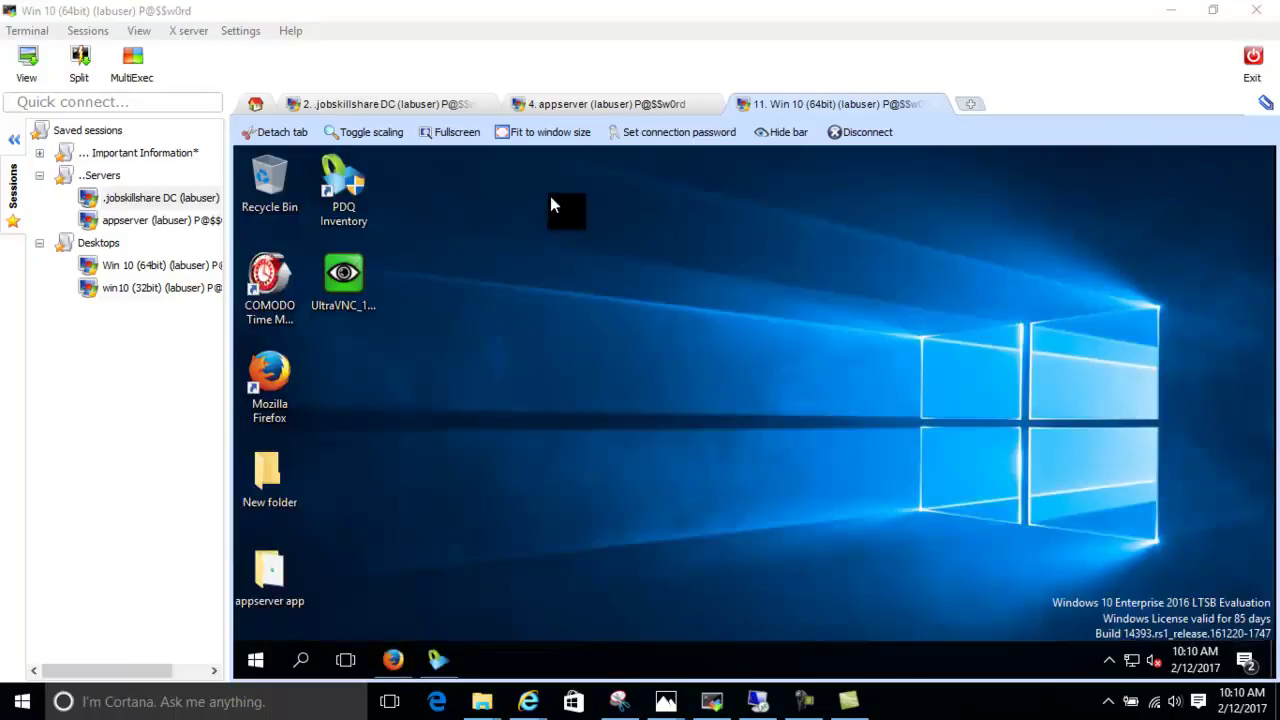
pyautogui.doubleClick(260, 470)
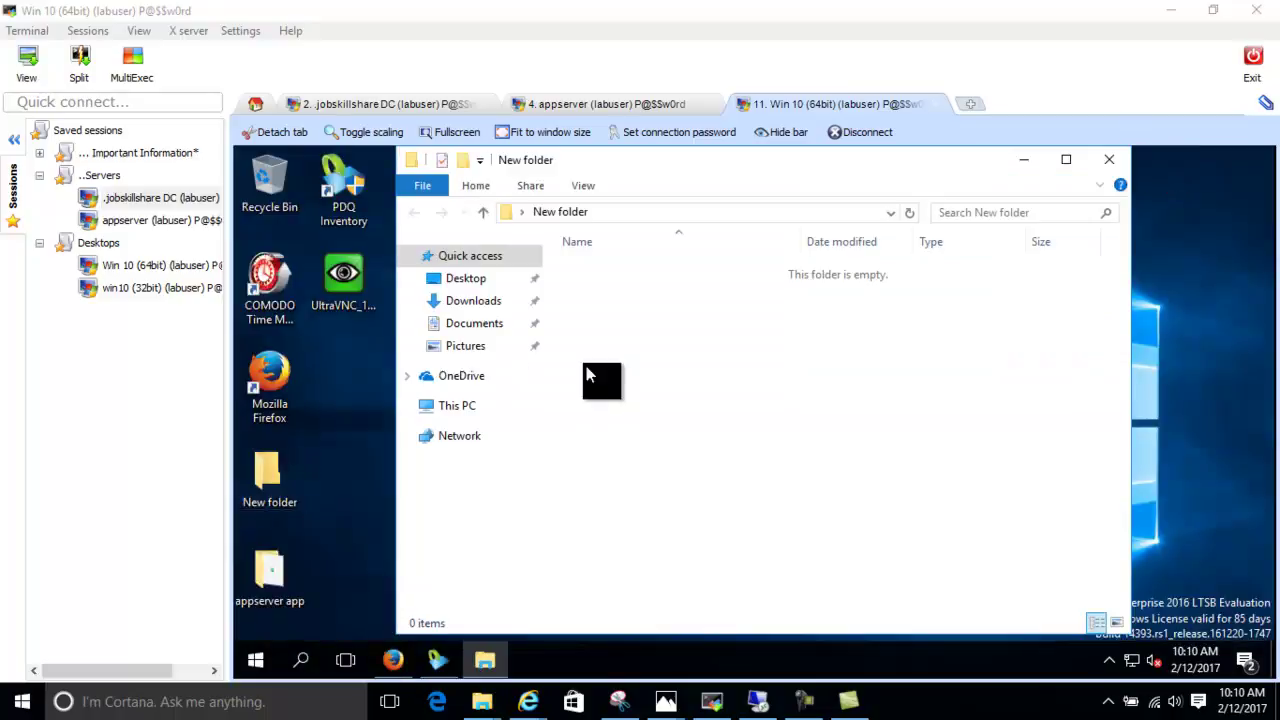
pyautogui.click(447, 405)
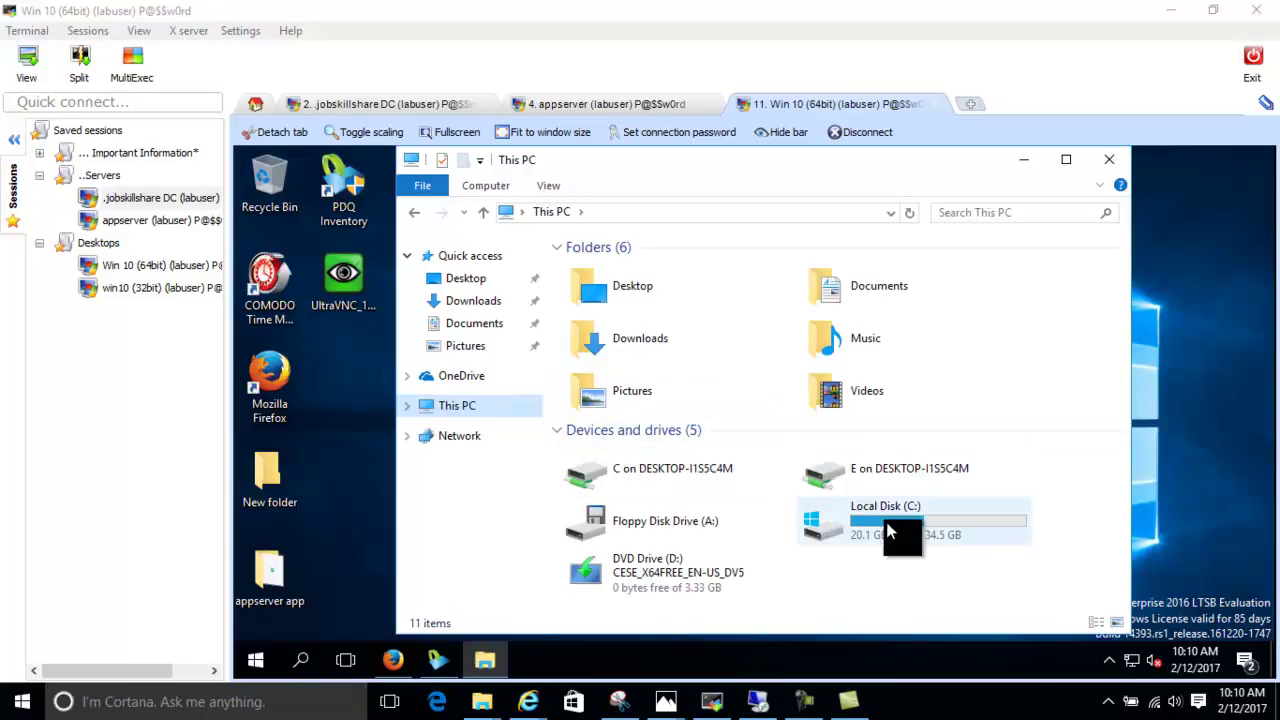
pyautogui.doubleClick(903, 525)
pyautogui.doubleClick(603, 292)
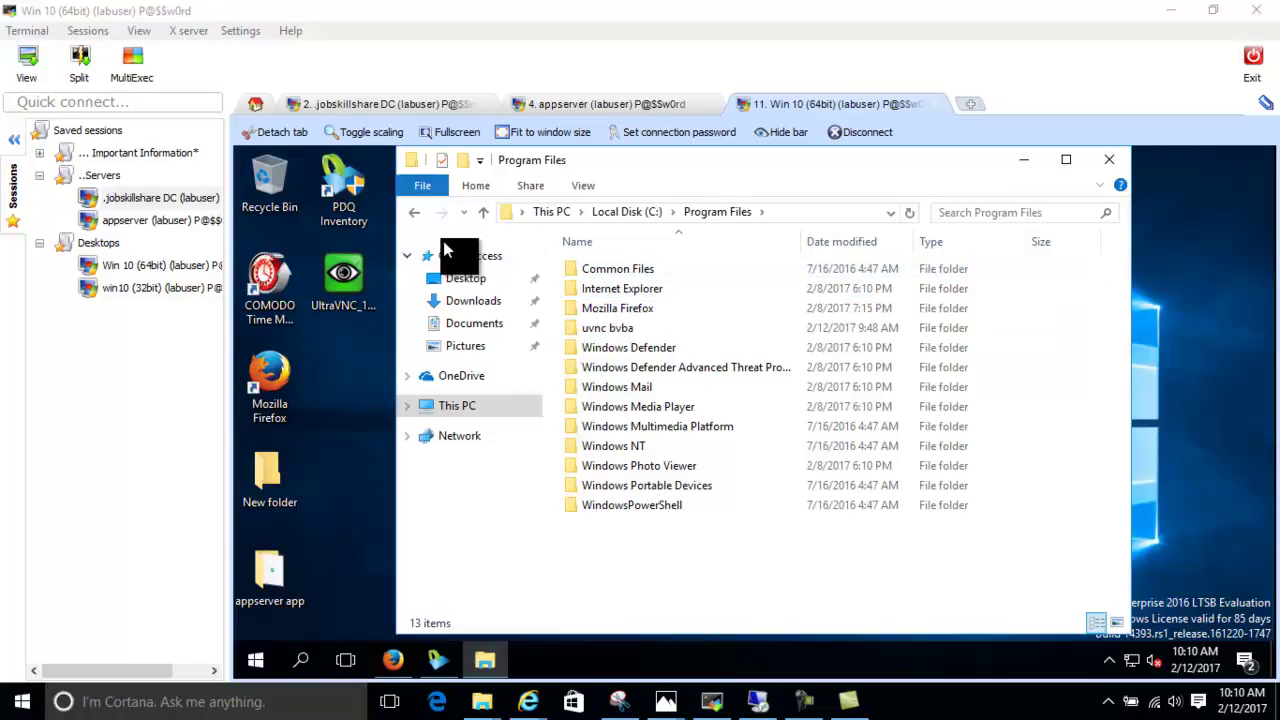
# Open Program Files (x86) > Admin Arsenal > PDQ Inventory and run Remote_Repair.exe
pyautogui.click(415, 215)
pyautogui.doubleClick(601, 308)
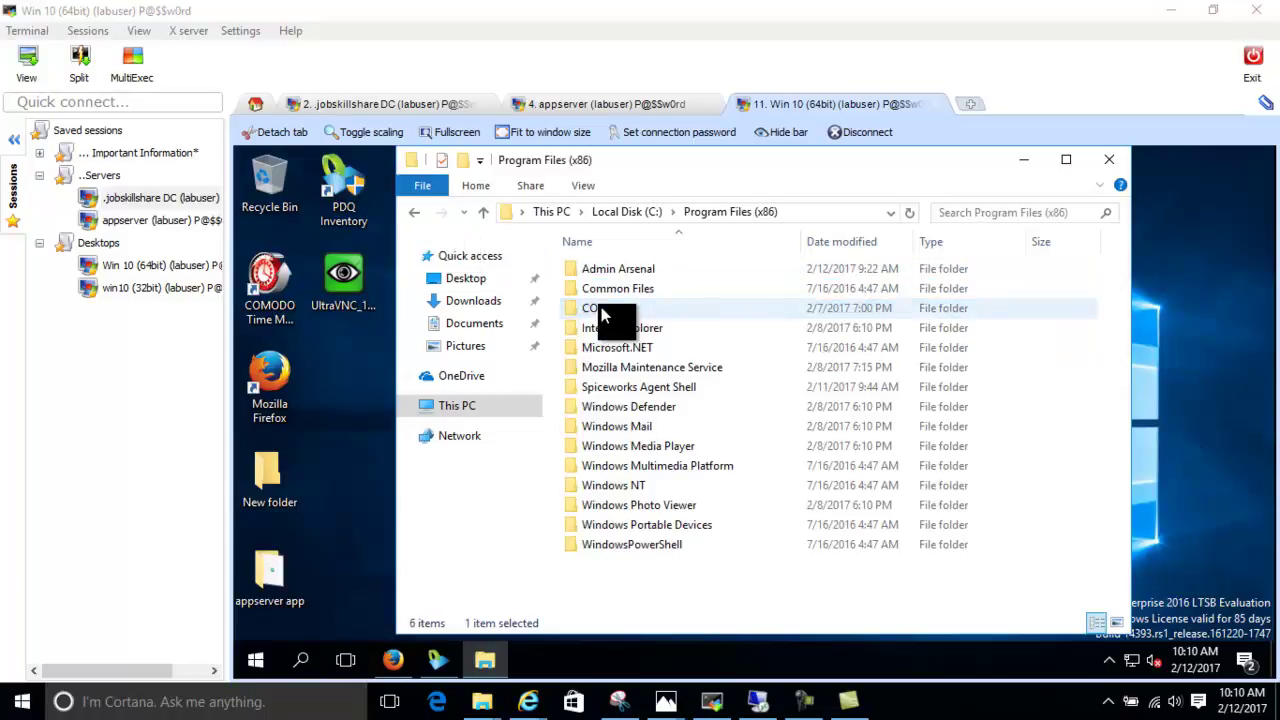
pyautogui.doubleClick(640, 266)
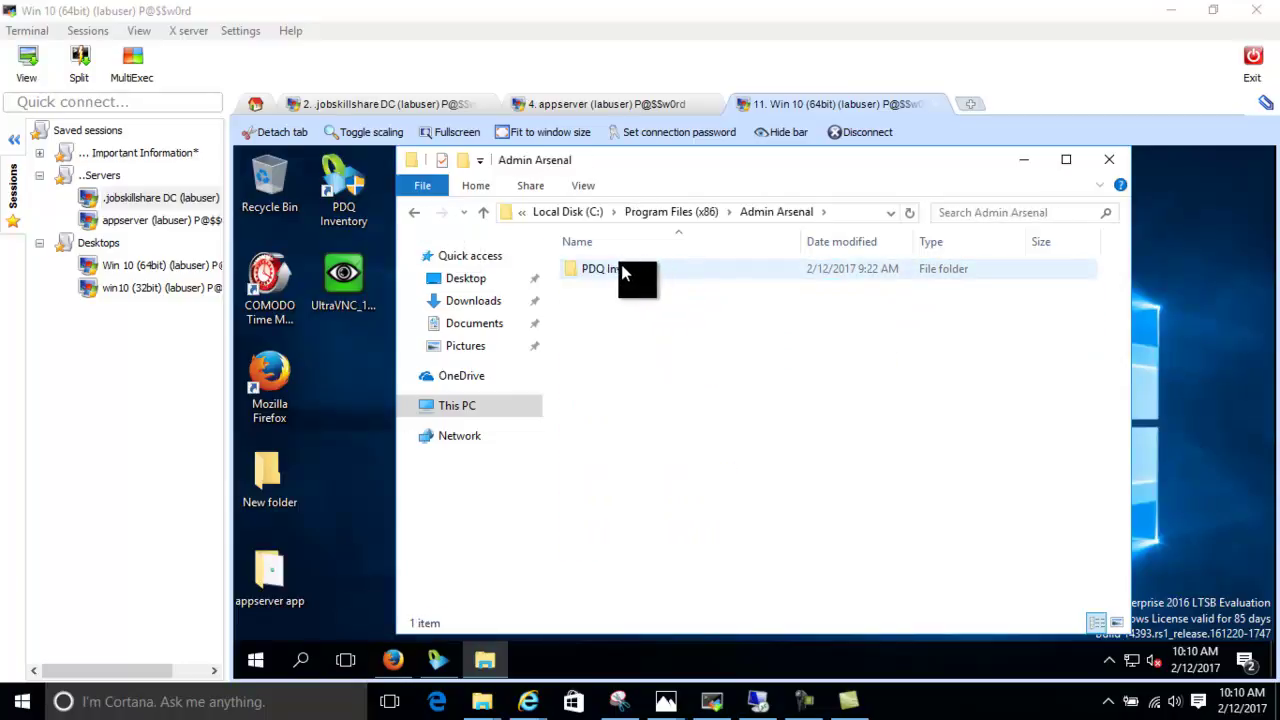
pyautogui.doubleClick(623, 266)
pyautogui.click(609, 467)
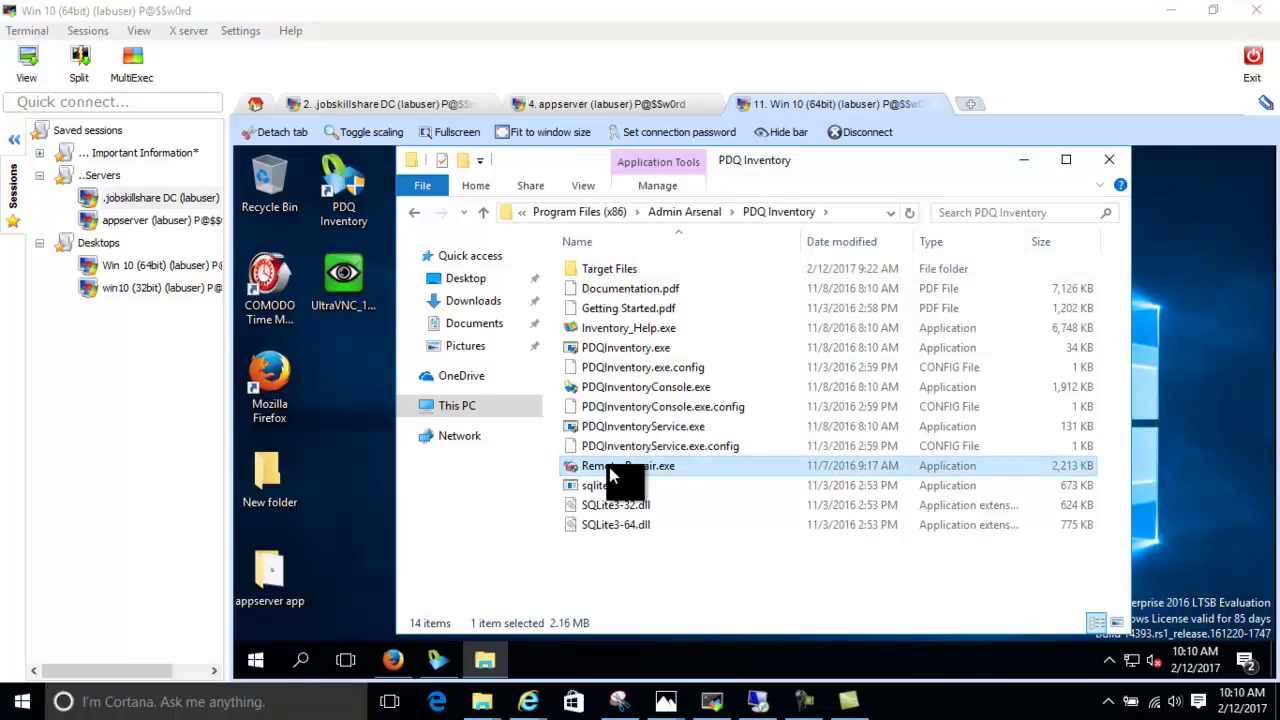
pyautogui.doubleClick(609, 467)
# Approve Remote Repair's admin prompt, analyze This Computer (0 items needing repair), then close it
pyautogui.click(632, 541)
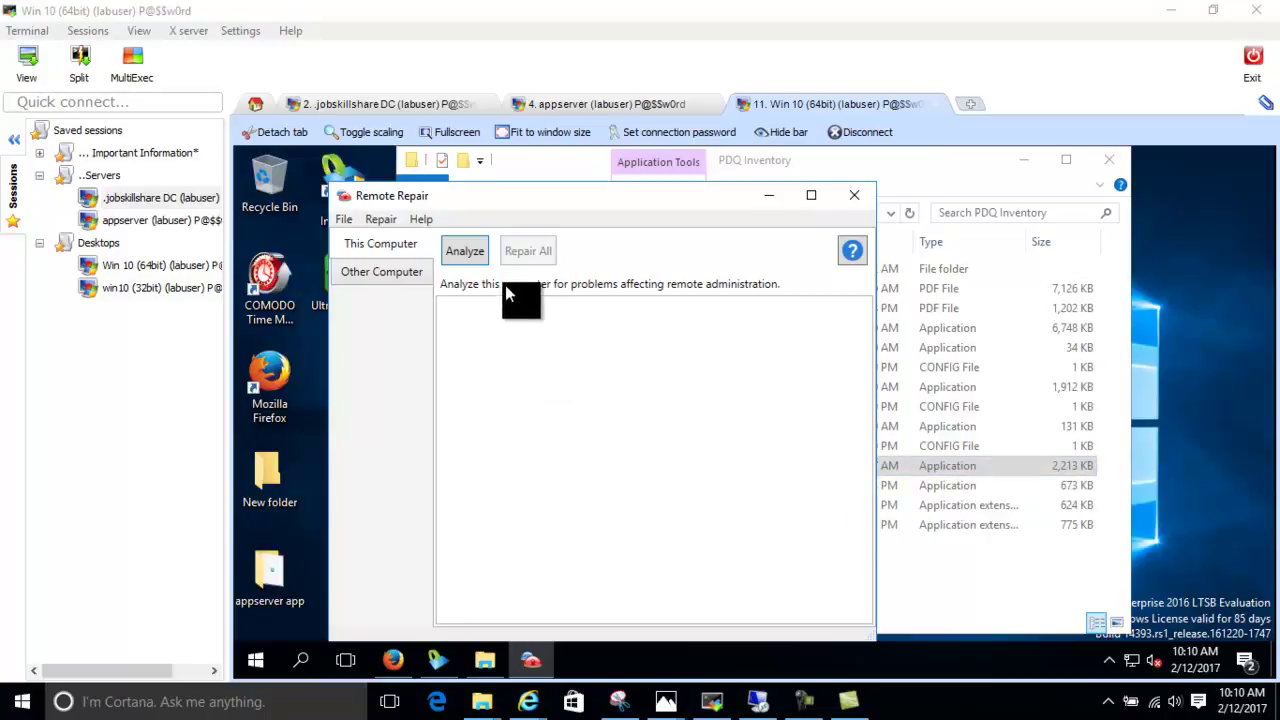
pyautogui.click(470, 256)
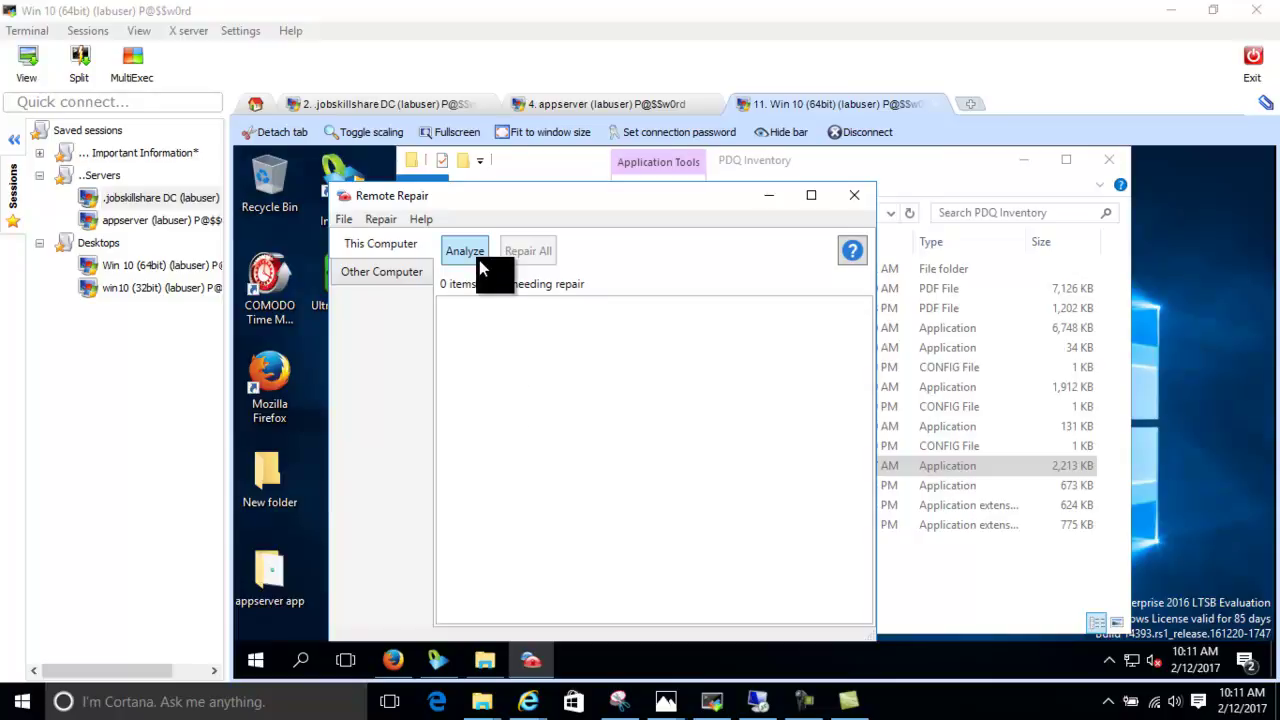
pyautogui.click(858, 194)
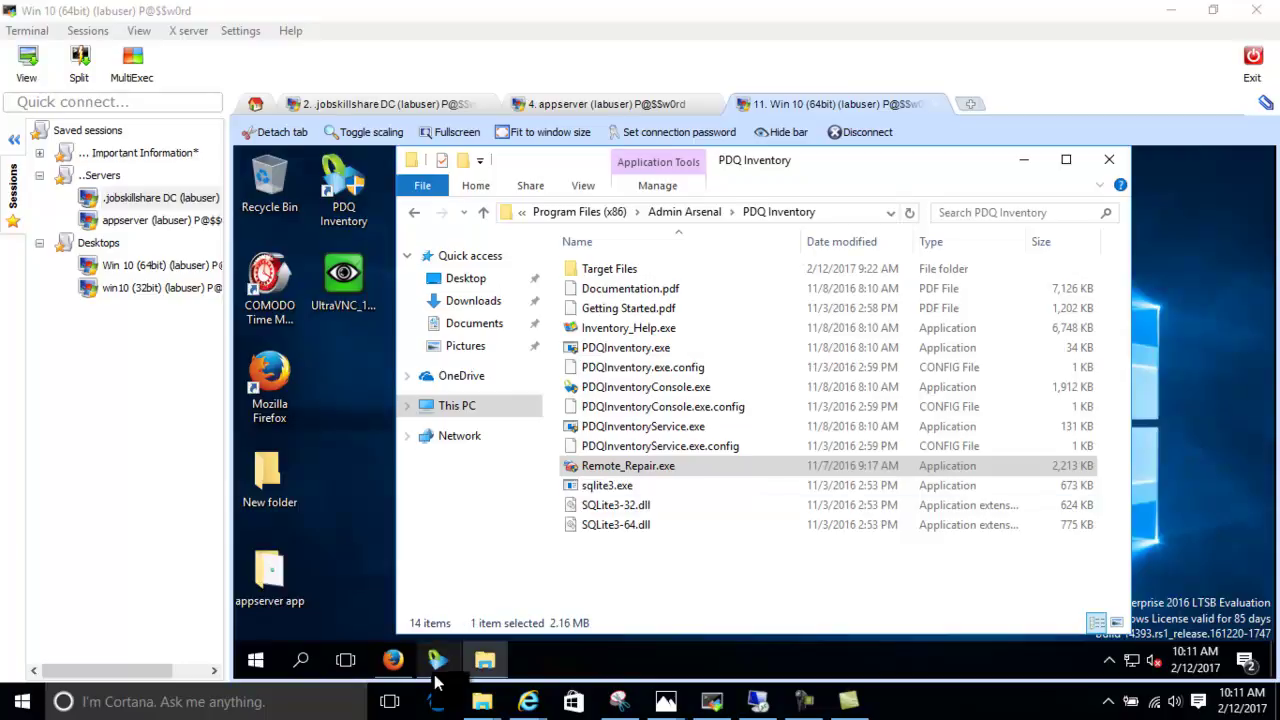
# Bring PDQ Inventory forward and inspect win1032bit's right-click Tools submenu without running anything
pyautogui.moveTo(437, 660)
pyautogui.click(454, 620)
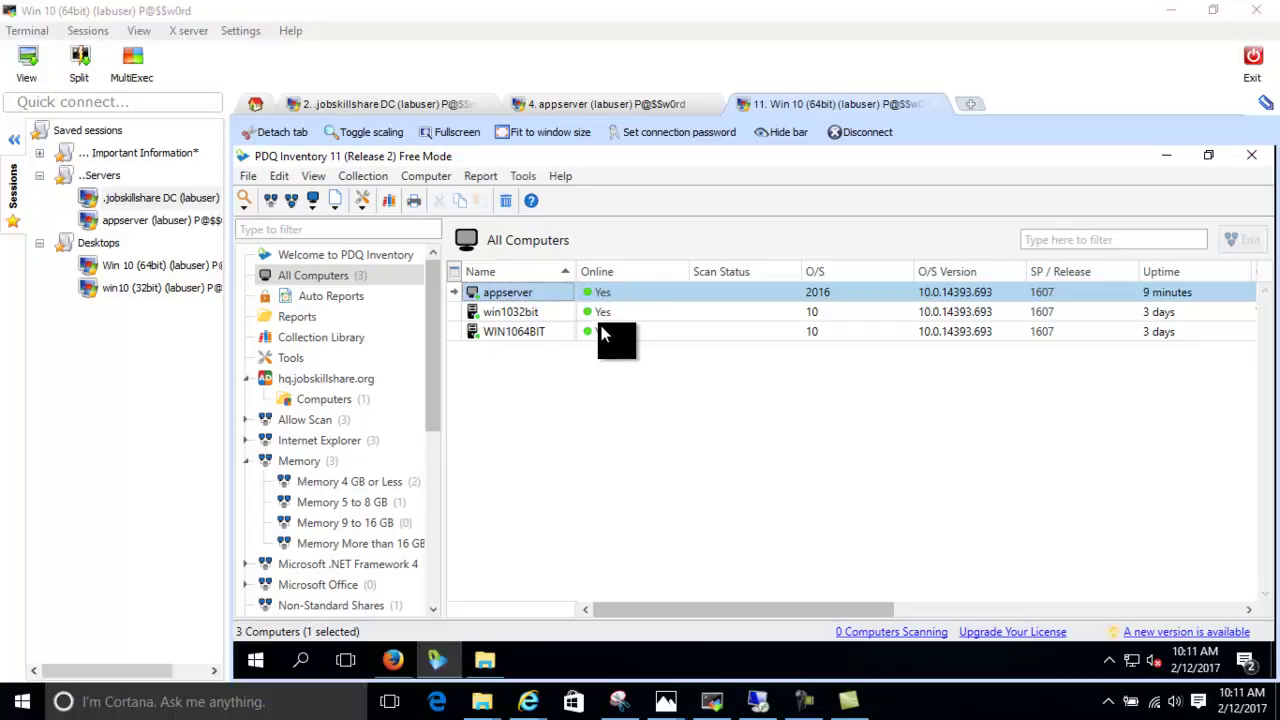
pyautogui.click(505, 313)
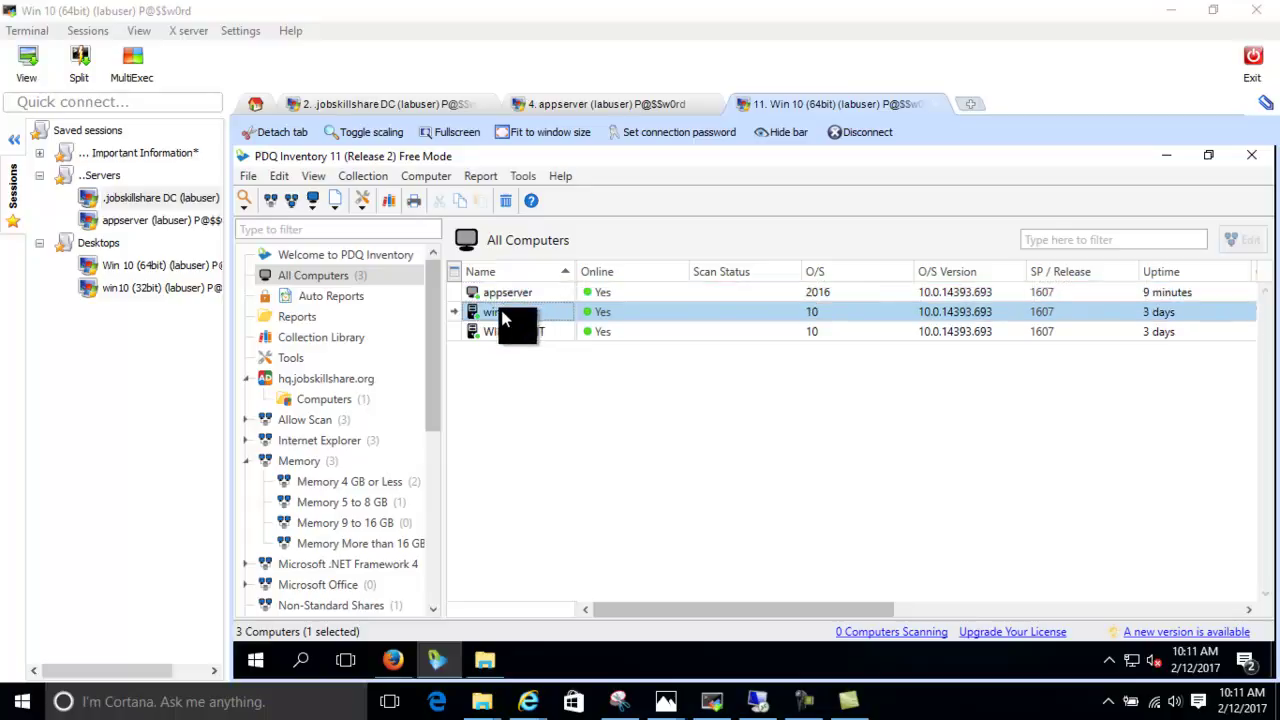
pyautogui.rightClick(505, 318)
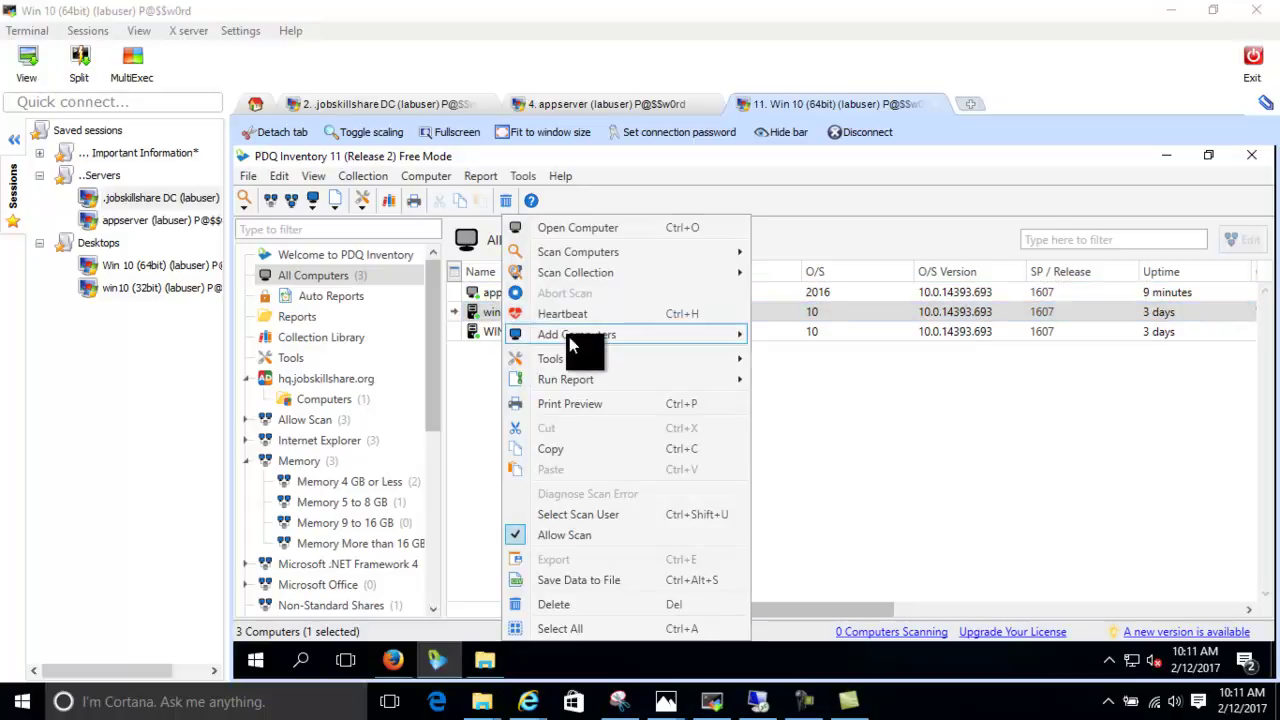
pyautogui.moveTo(670, 365)
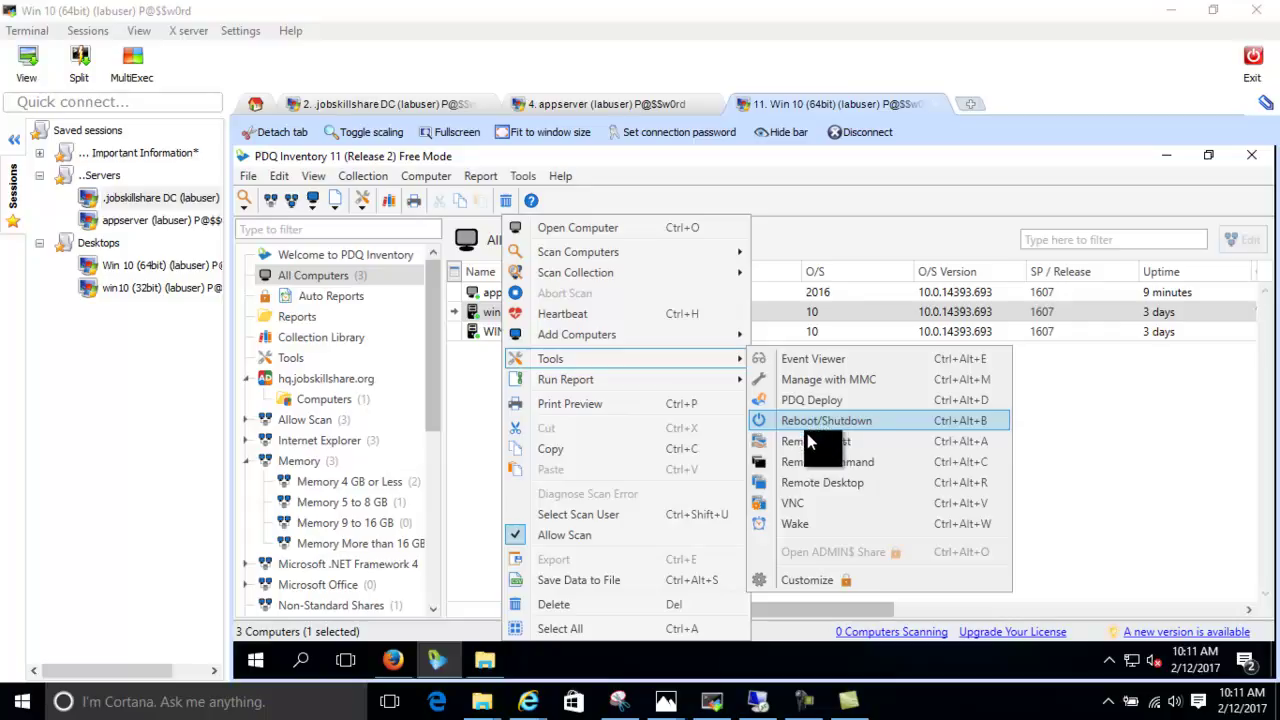
pyautogui.click(478, 484)
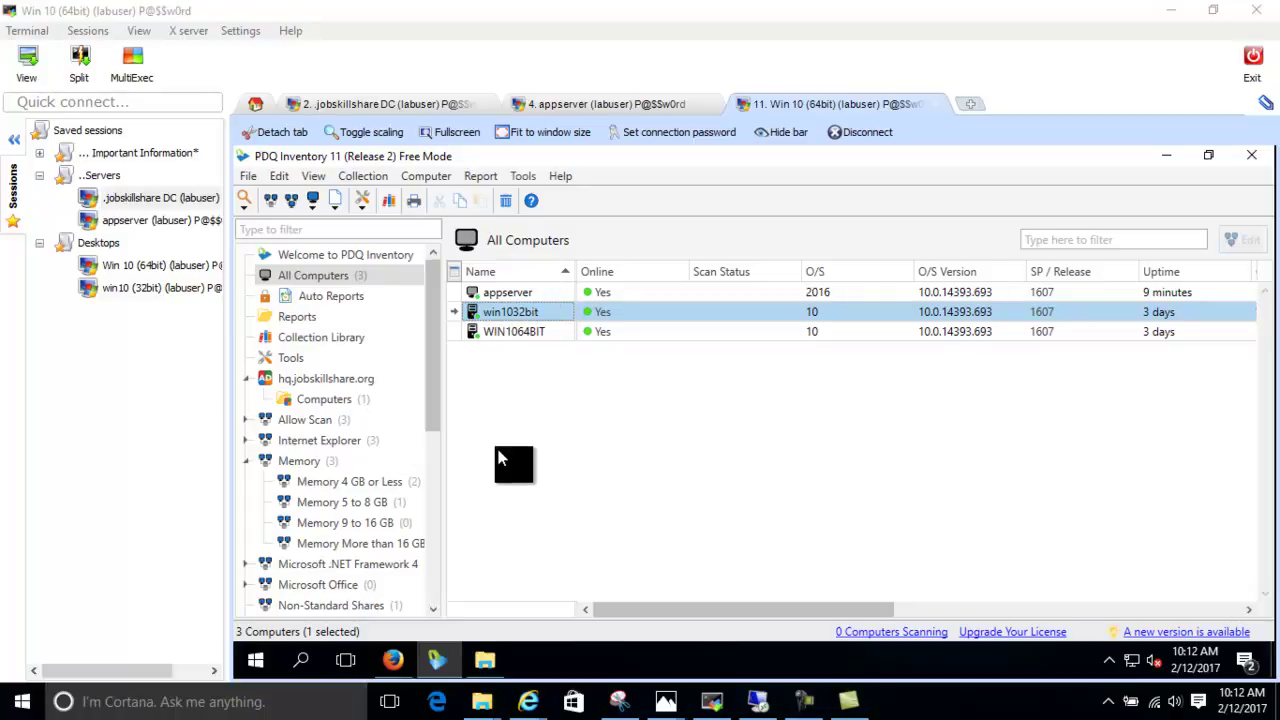
pyautogui.rightClick(514, 316)
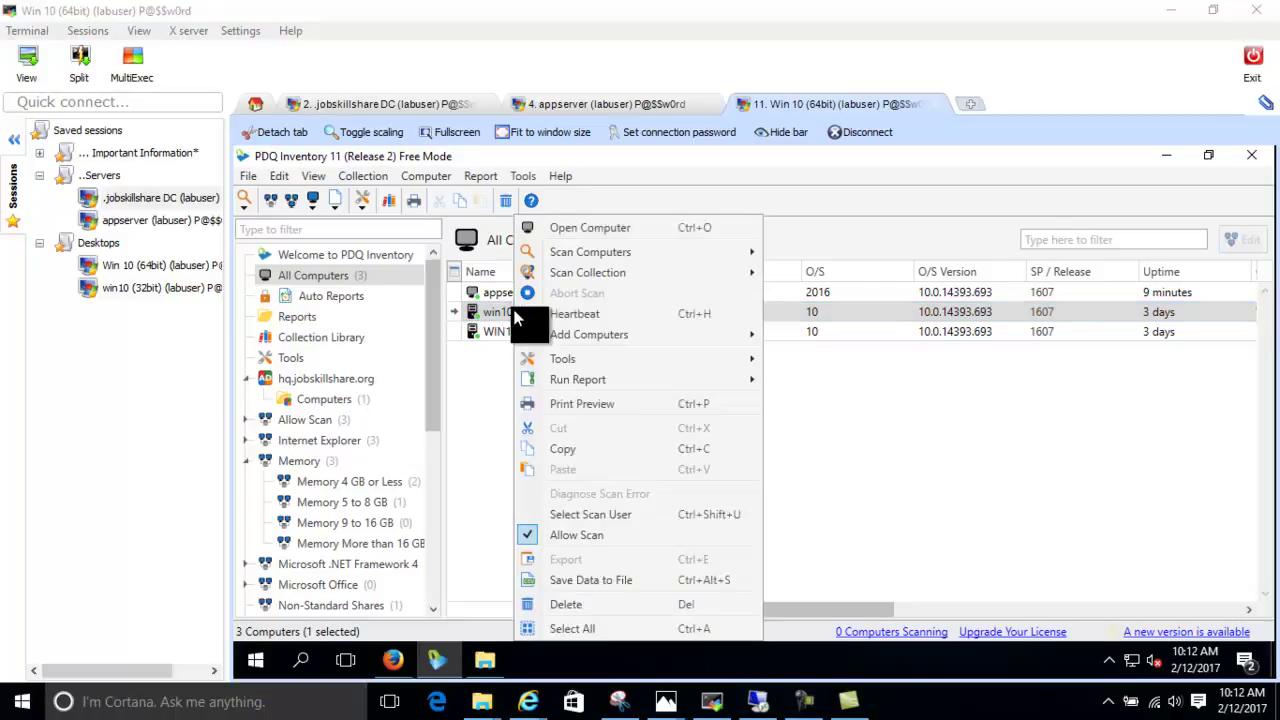
pyautogui.moveTo(594, 362)
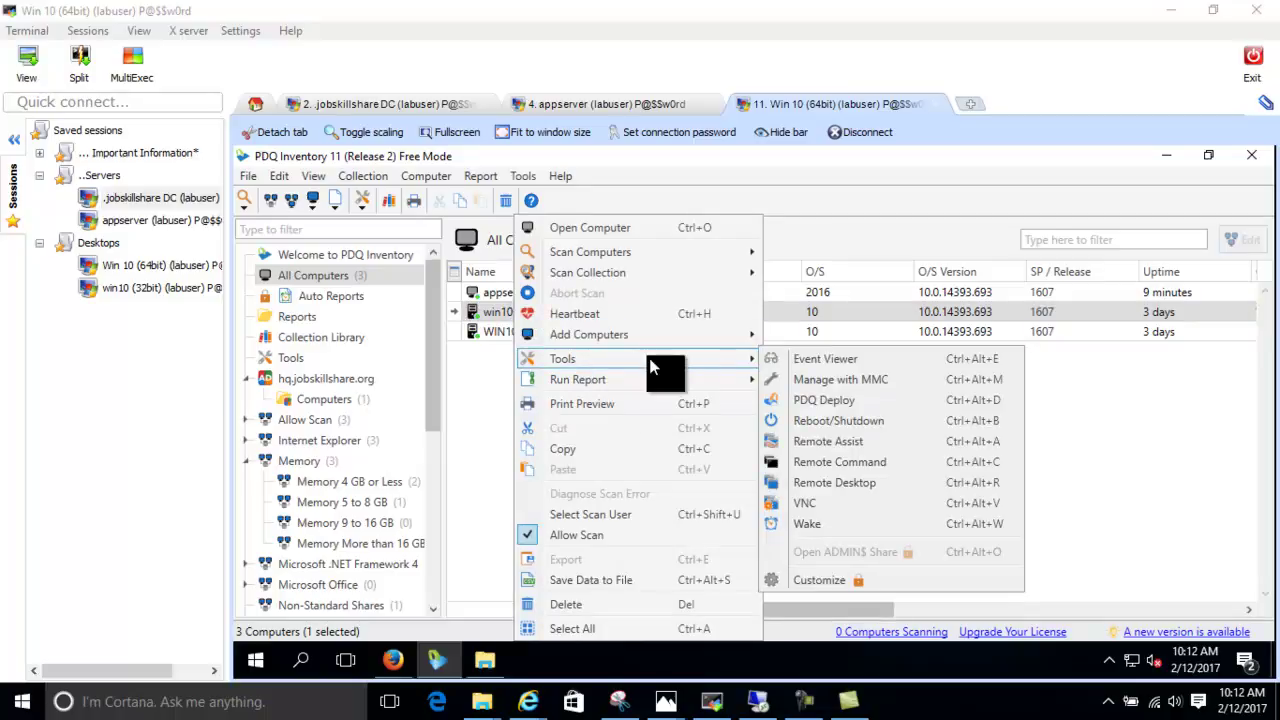
pyautogui.moveTo(735, 352)
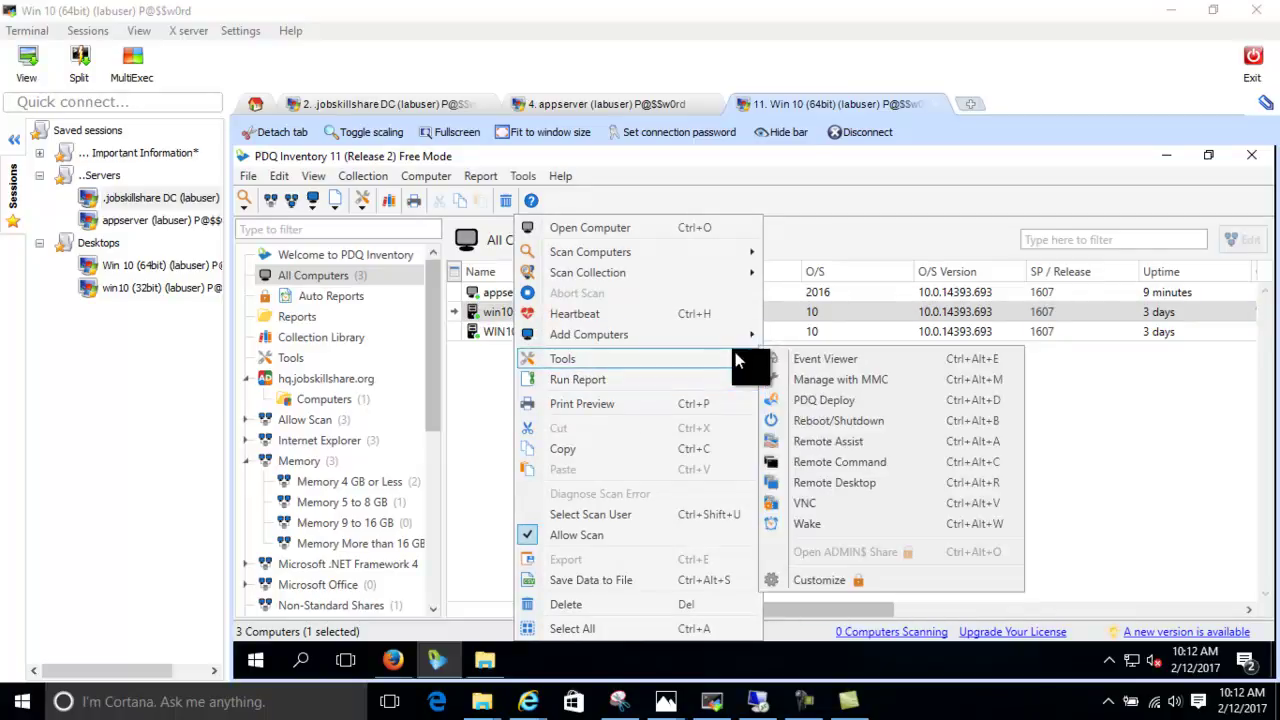
pyautogui.click(830, 365)
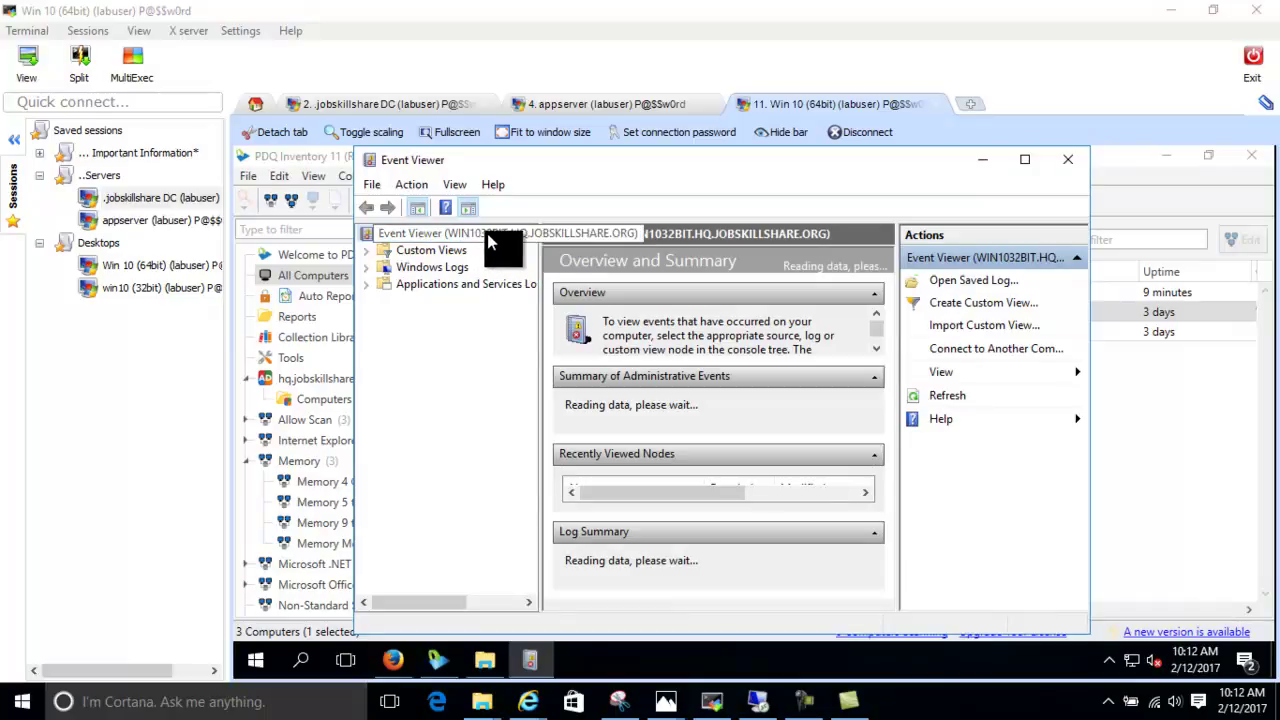
pyautogui.click(367, 268)
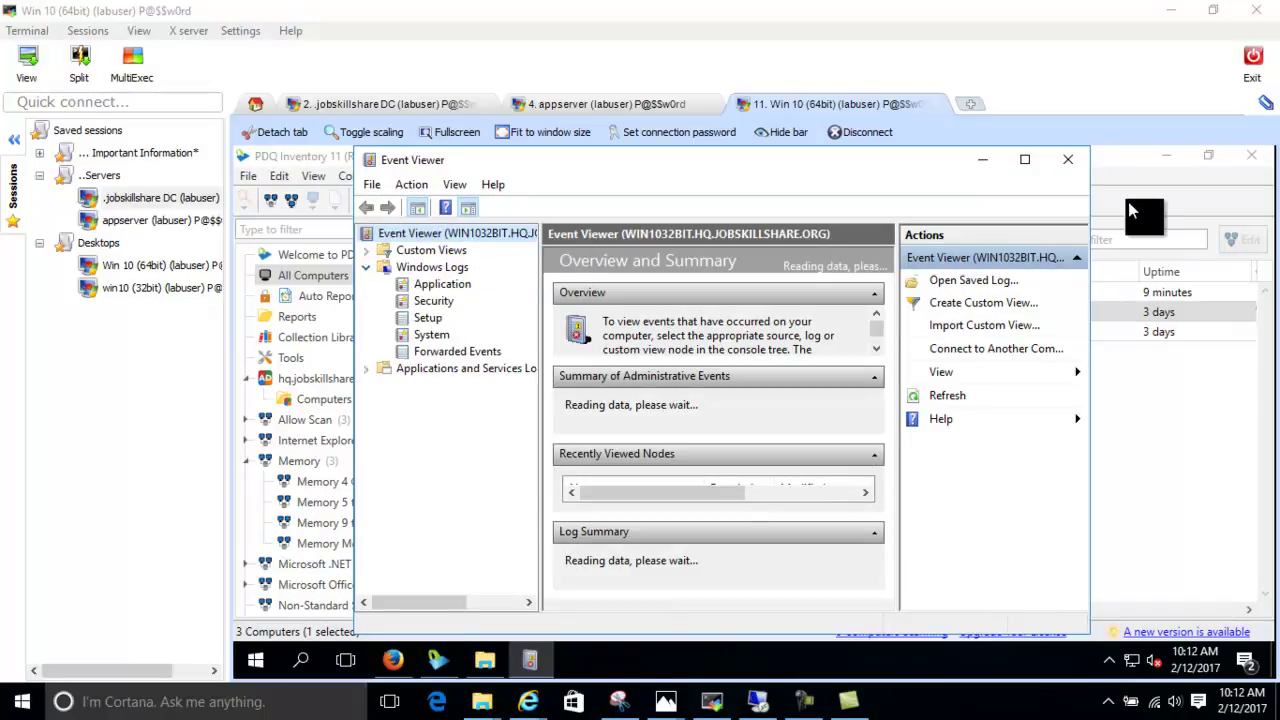
pyautogui.click(1067, 160)
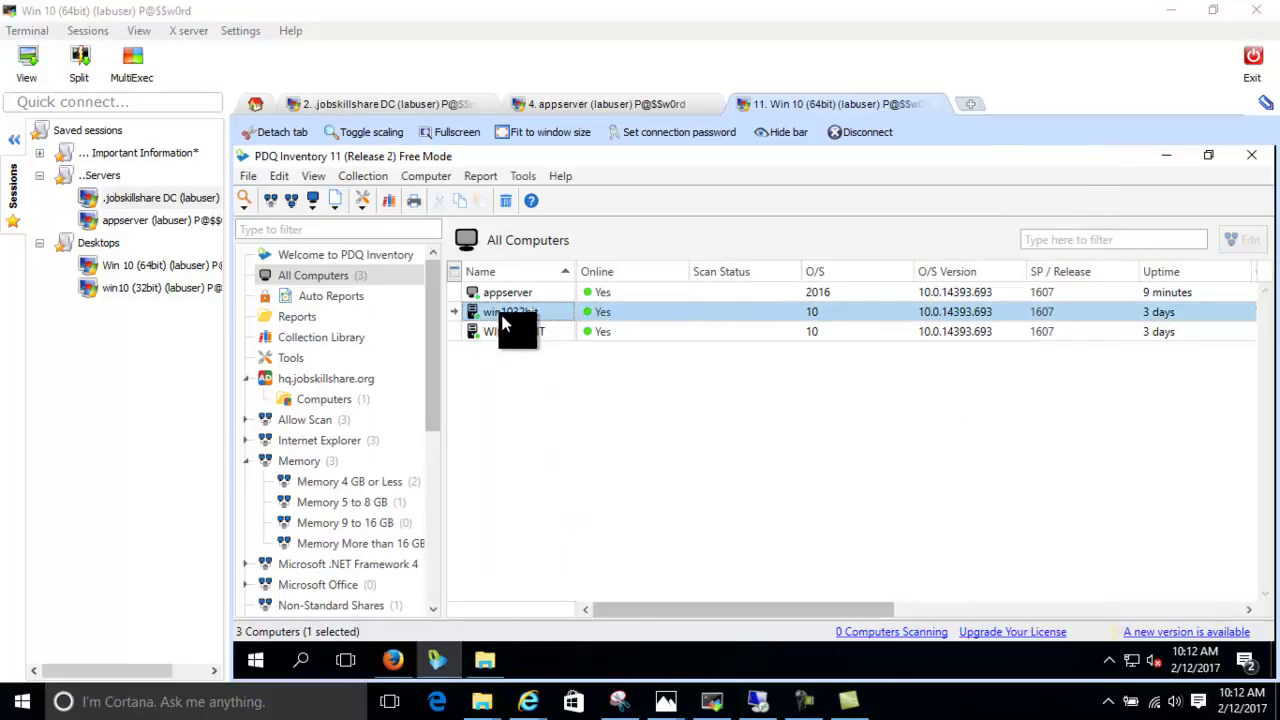
# Show win1032bit's Tools submenu listing Event Viewer, Remote Command, VNC and more
pyautogui.rightClick(500, 312)
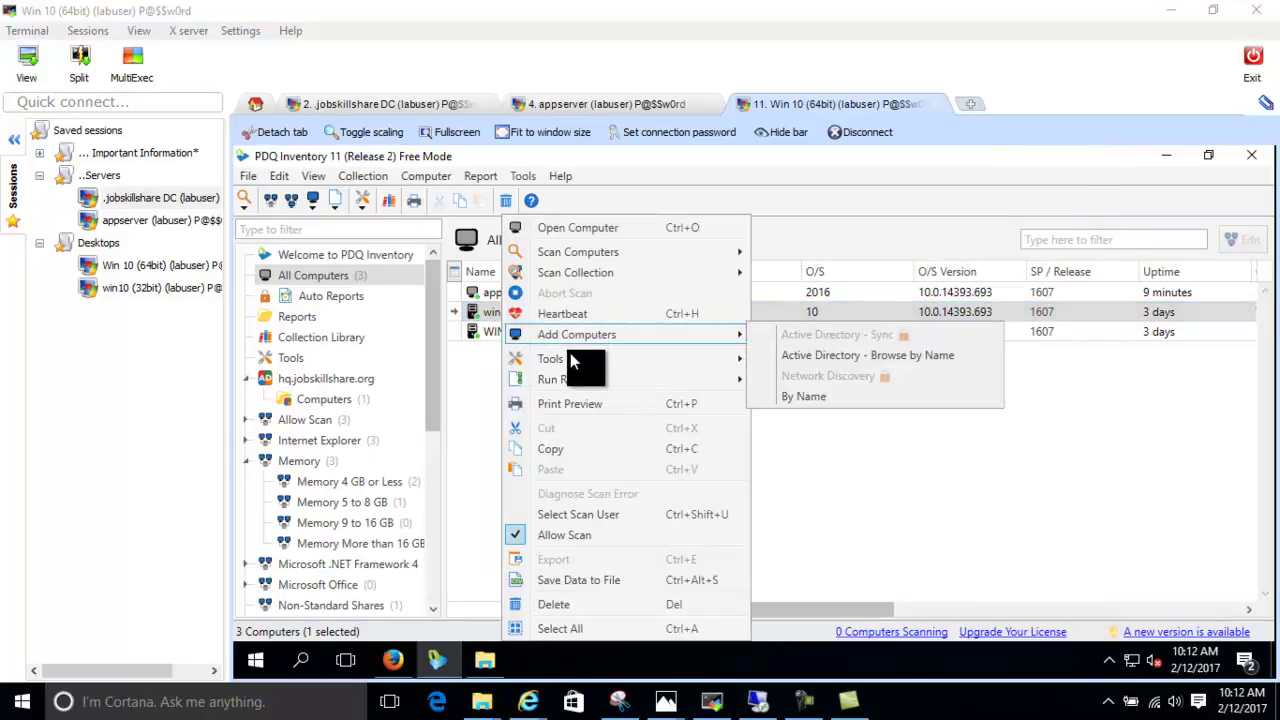
pyautogui.moveTo(572, 356)
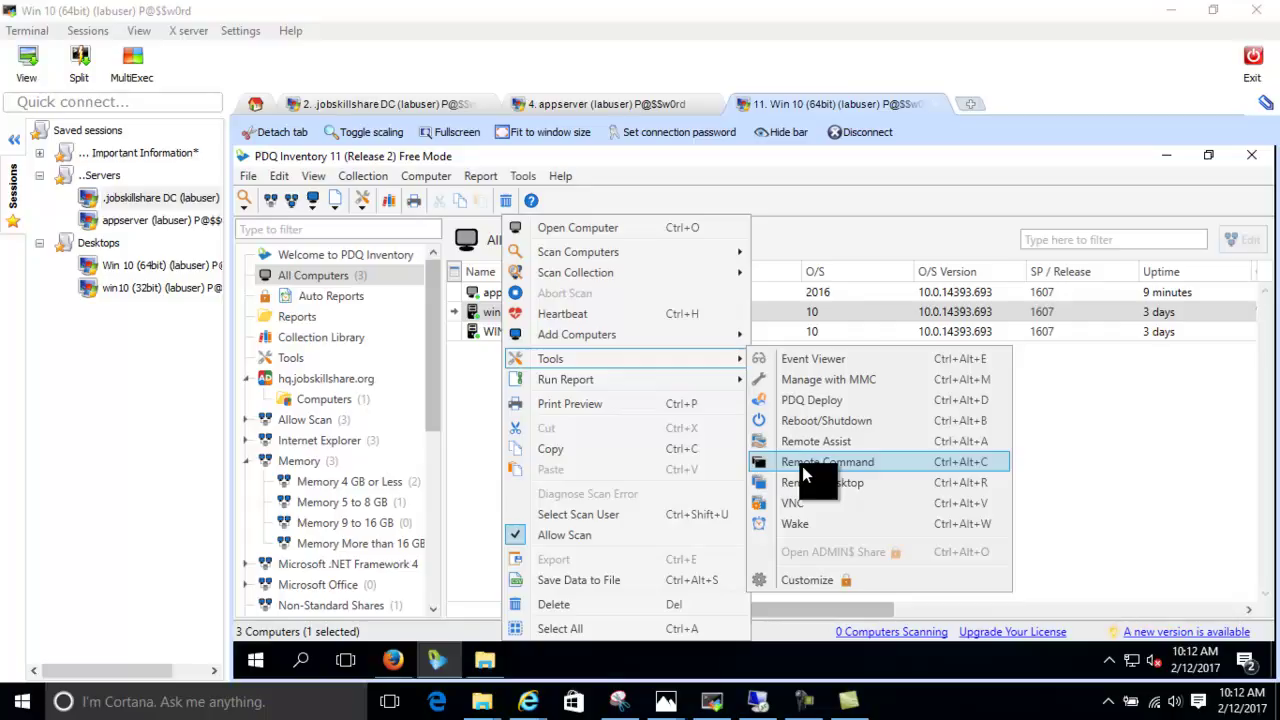
# Open a Remote Command window for win1032bit, keep the cmd command type, and reposition it
pyautogui.click(805, 472)
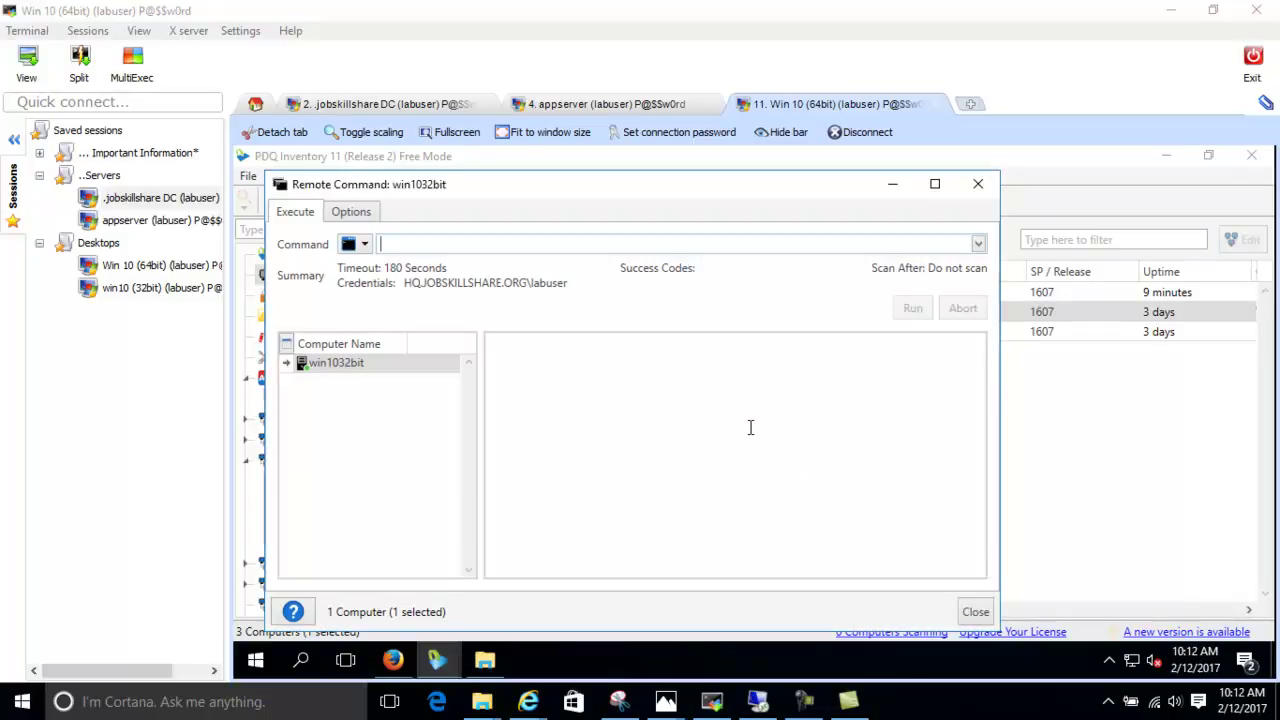
pyautogui.moveTo(551, 188); pyautogui.dragTo(761, 174)
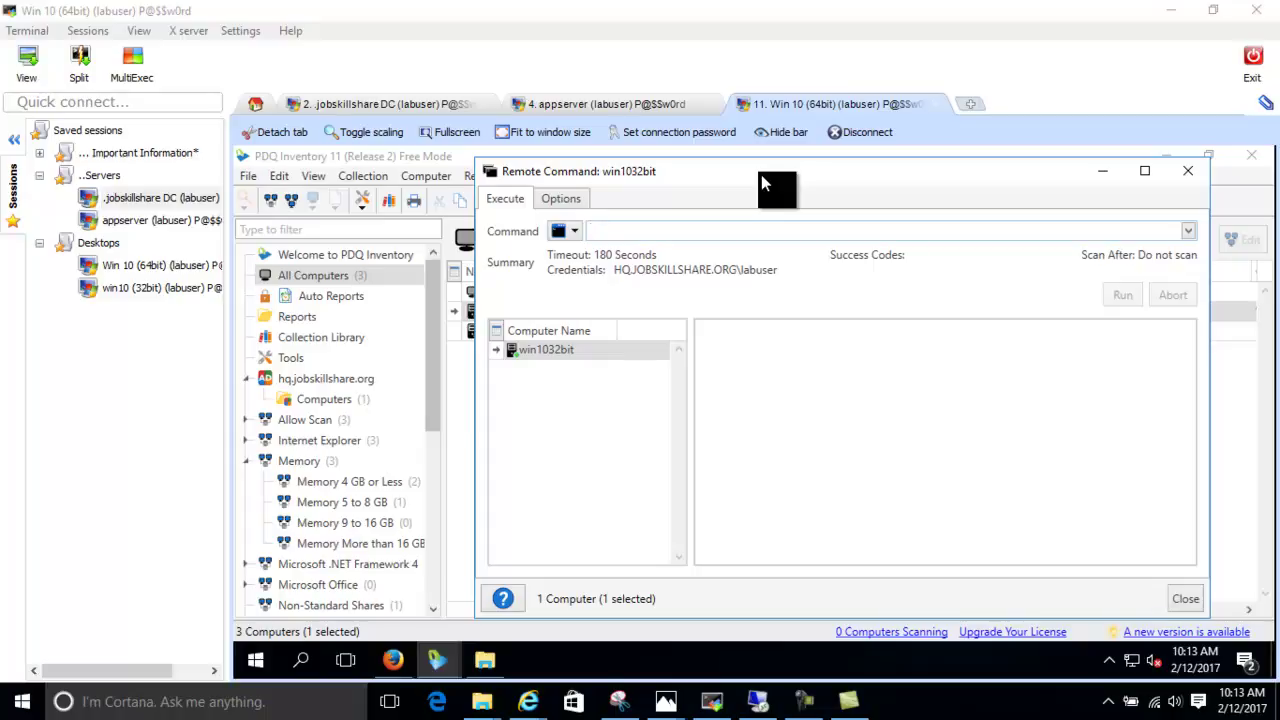
pyautogui.click(577, 231)
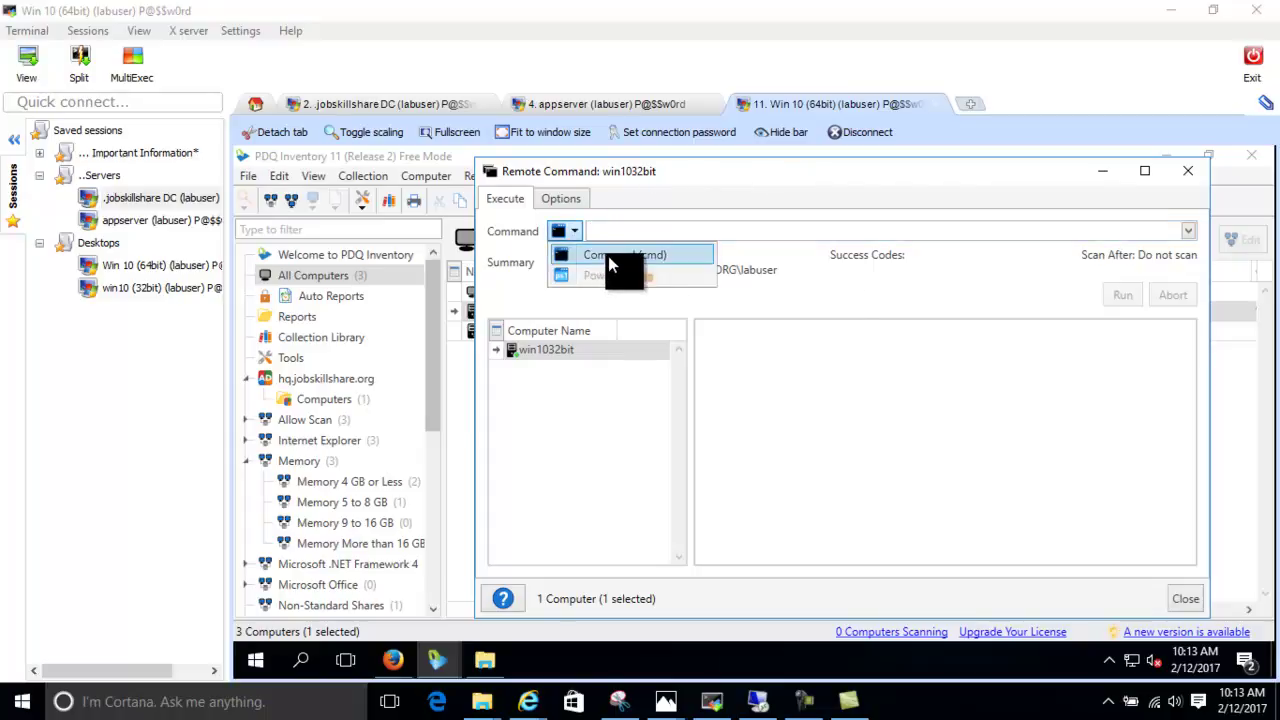
pyautogui.click(636, 233)
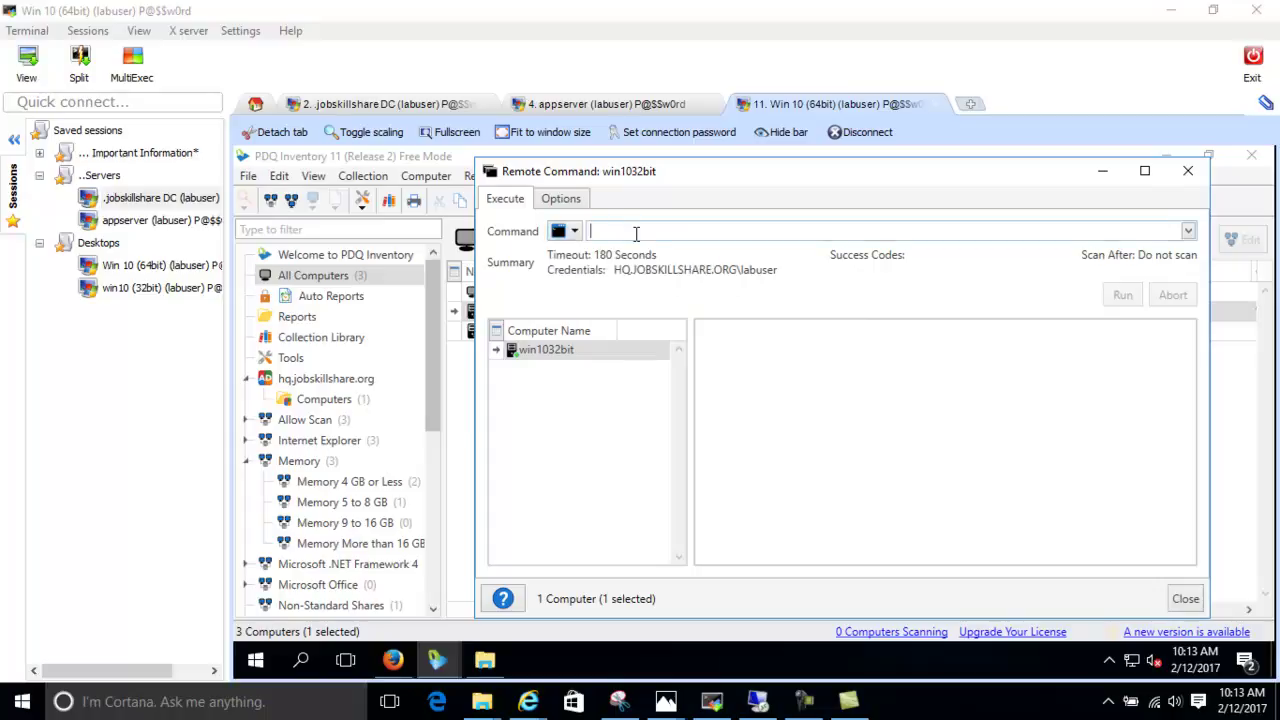
pyautogui.moveTo(636, 176); pyautogui.dragTo(772, 145)
pyautogui.click(1209, 152)
pyautogui.moveTo(850, 176); pyautogui.dragTo(817, 194)
# Run ipconfig on win1032bit, review its 192.168.1.179 configuration, and close the window
pyautogui.click(699, 233)
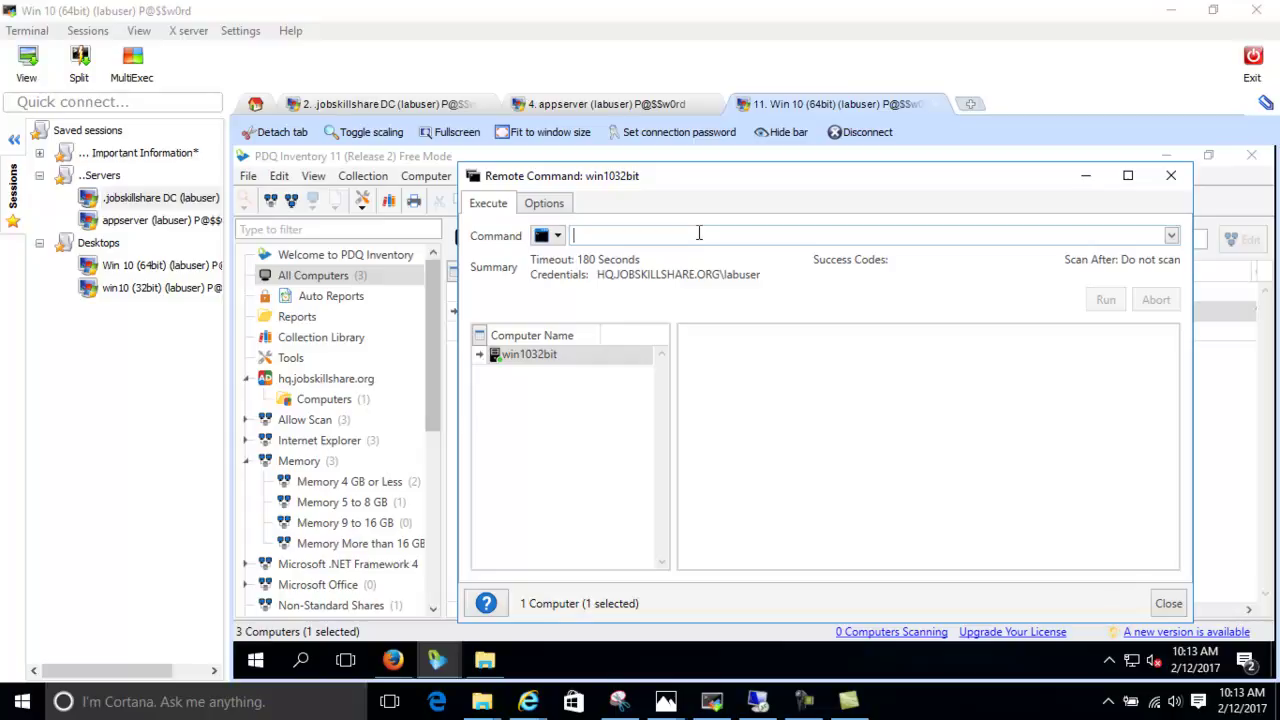
pyautogui.write('ipco')
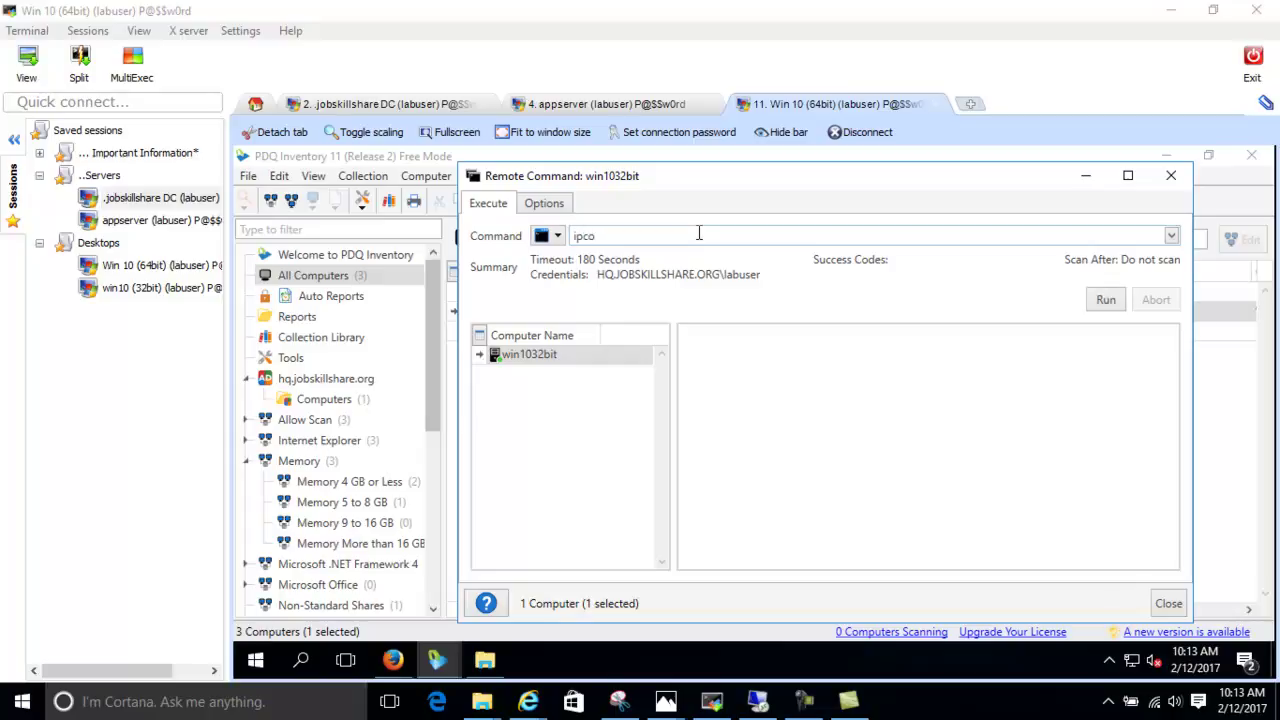
pyautogui.write('nfig')
pyautogui.press('BackSpace')
pyautogui.press('BackSpace')
pyautogui.press('BackSpace')
pyautogui.write('fig')
pyautogui.click(1107, 303)
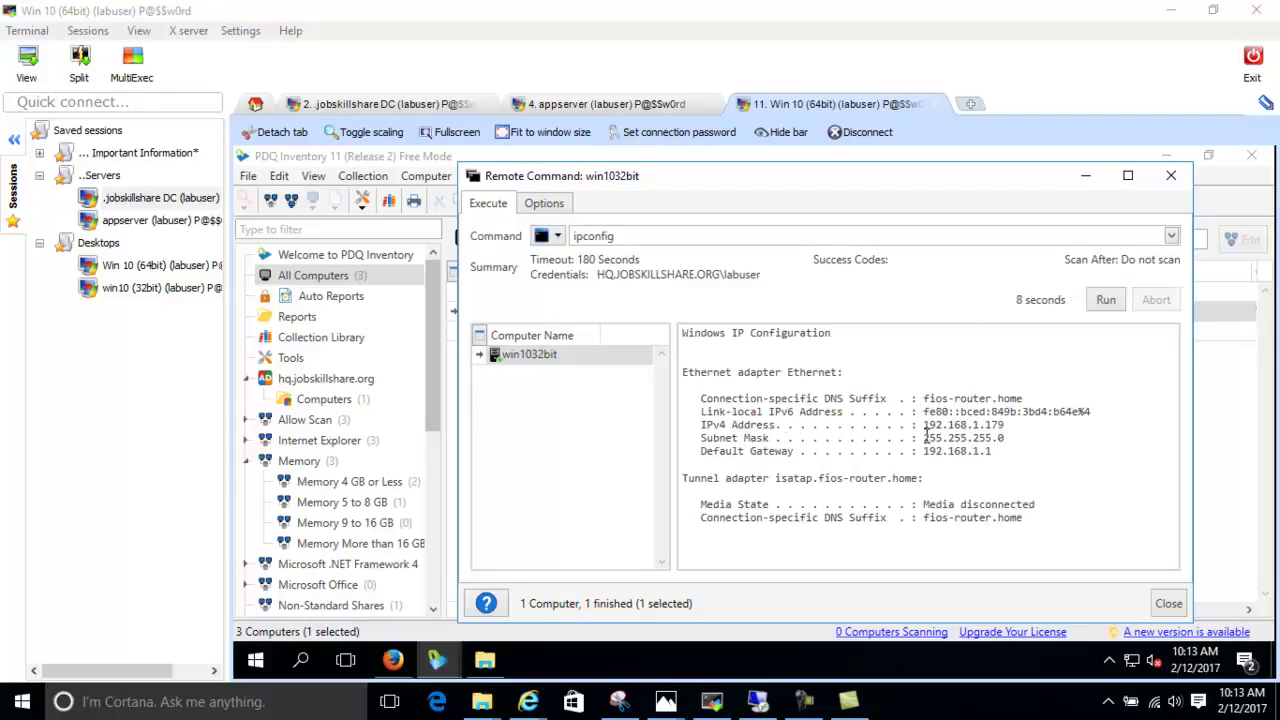
pyautogui.click(1171, 175)
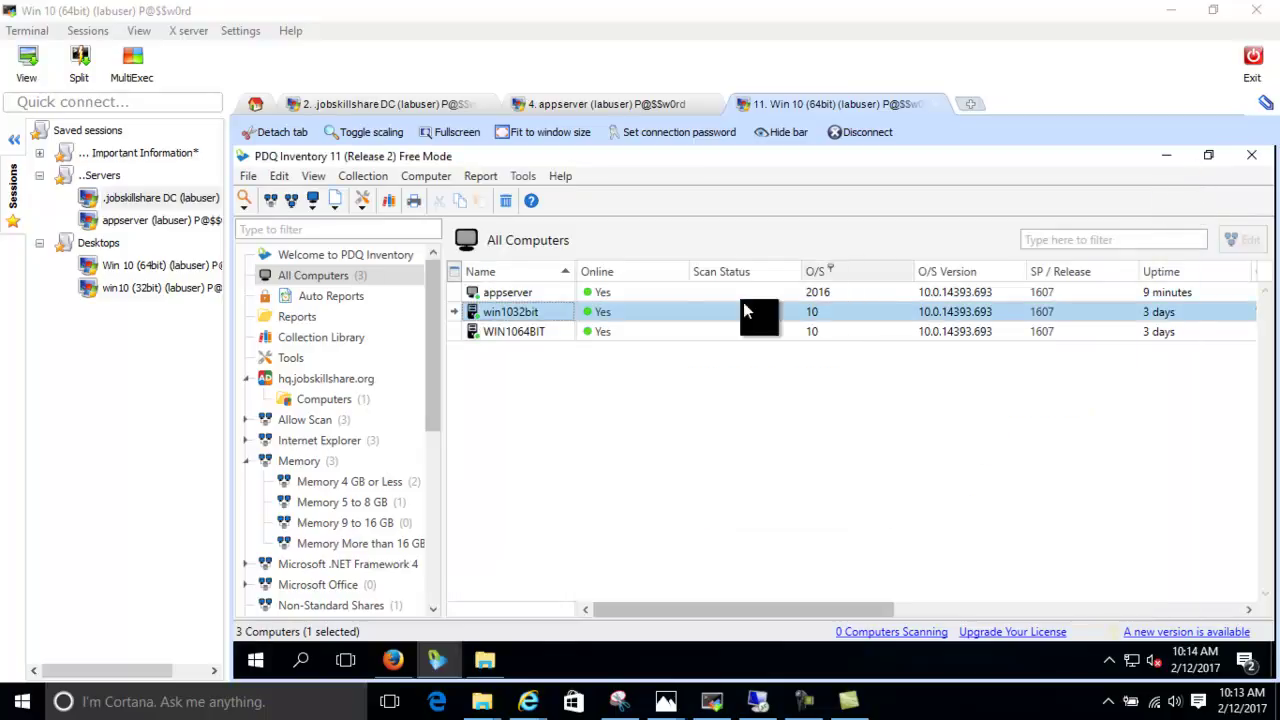
# Select all three computers and run ipconfig on them as a remote command
pyautogui.hotkey('ctrl', 'a')
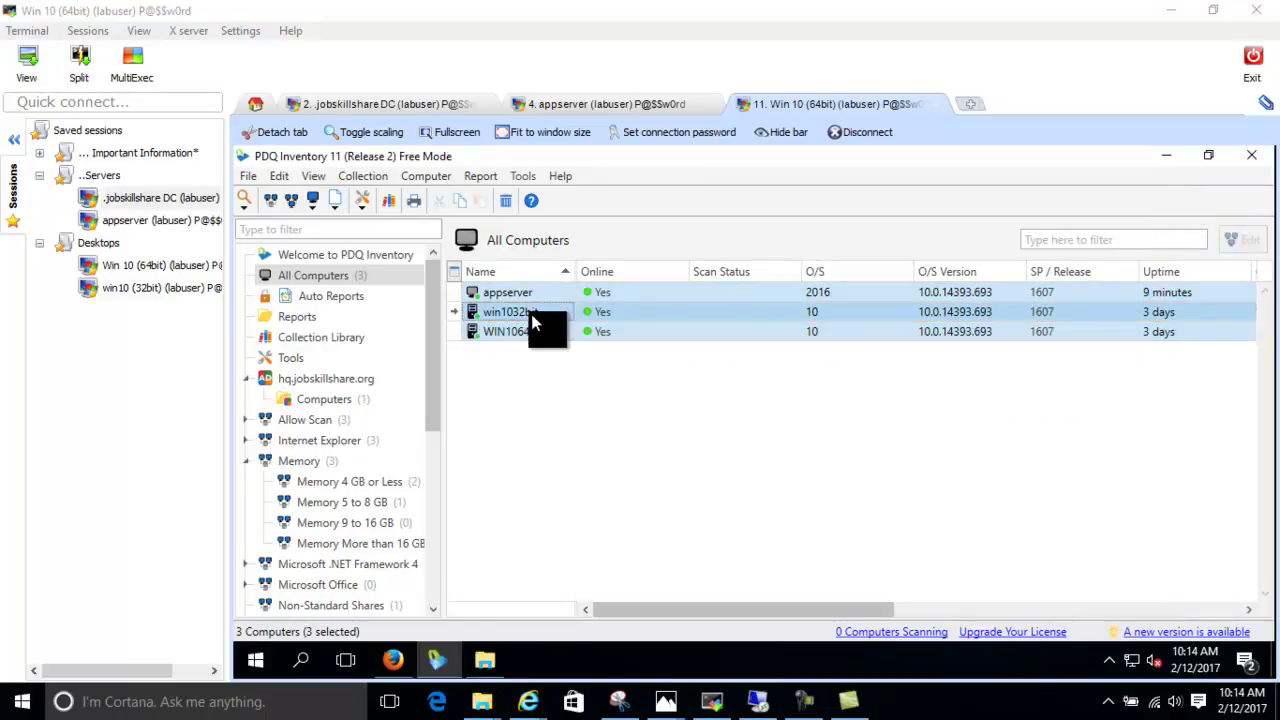
pyautogui.rightClick(531, 314)
pyautogui.moveTo(592, 361)
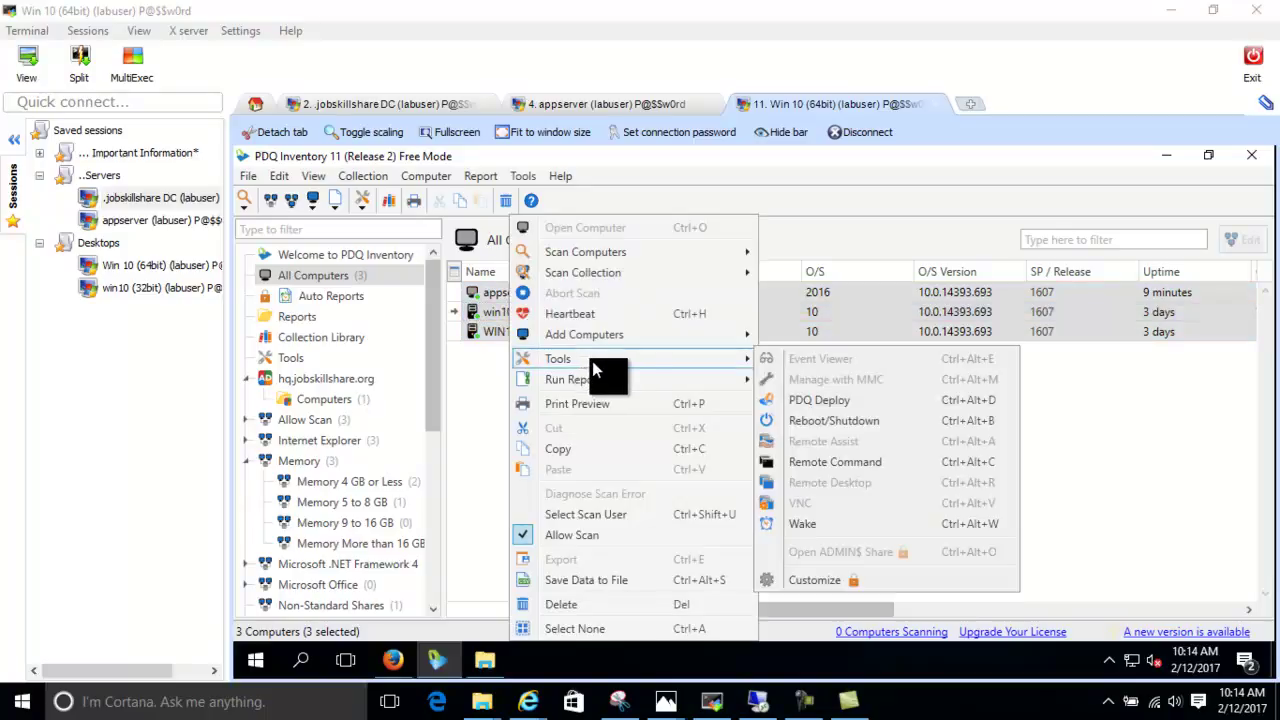
pyautogui.click(829, 461)
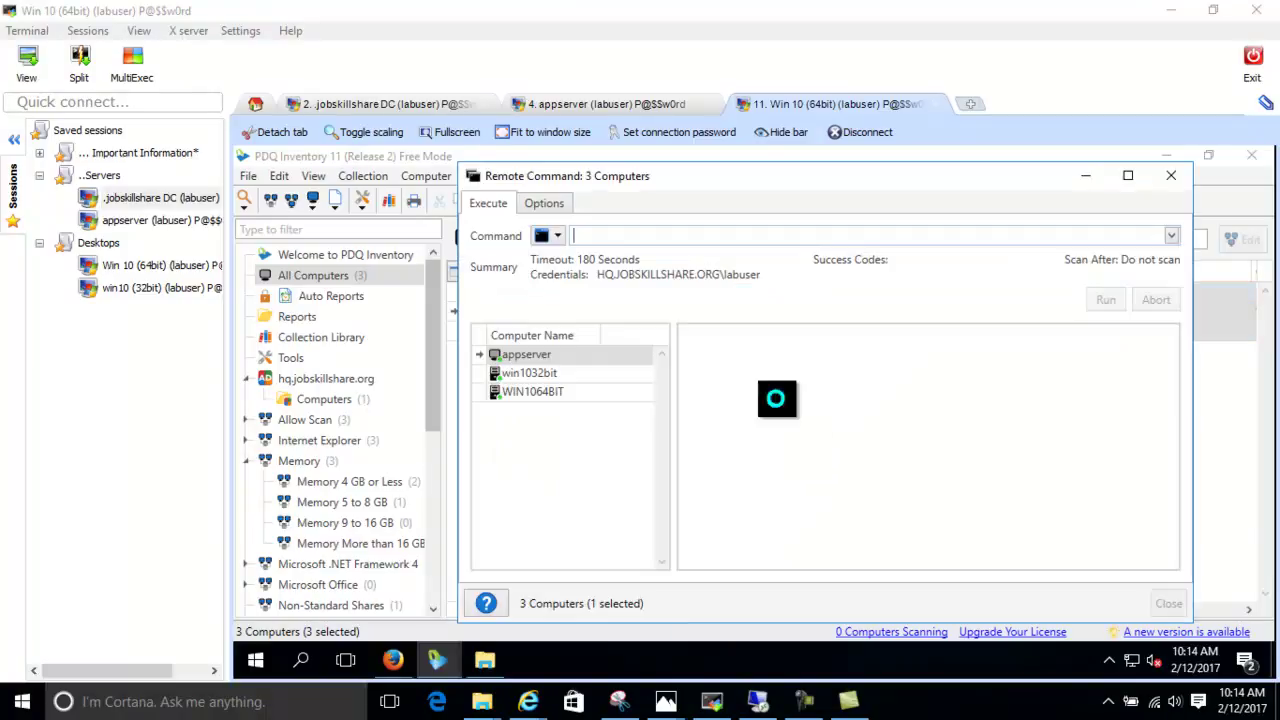
pyautogui.write('u')
pyautogui.press('BackSpace')
pyautogui.write('ipconfig')
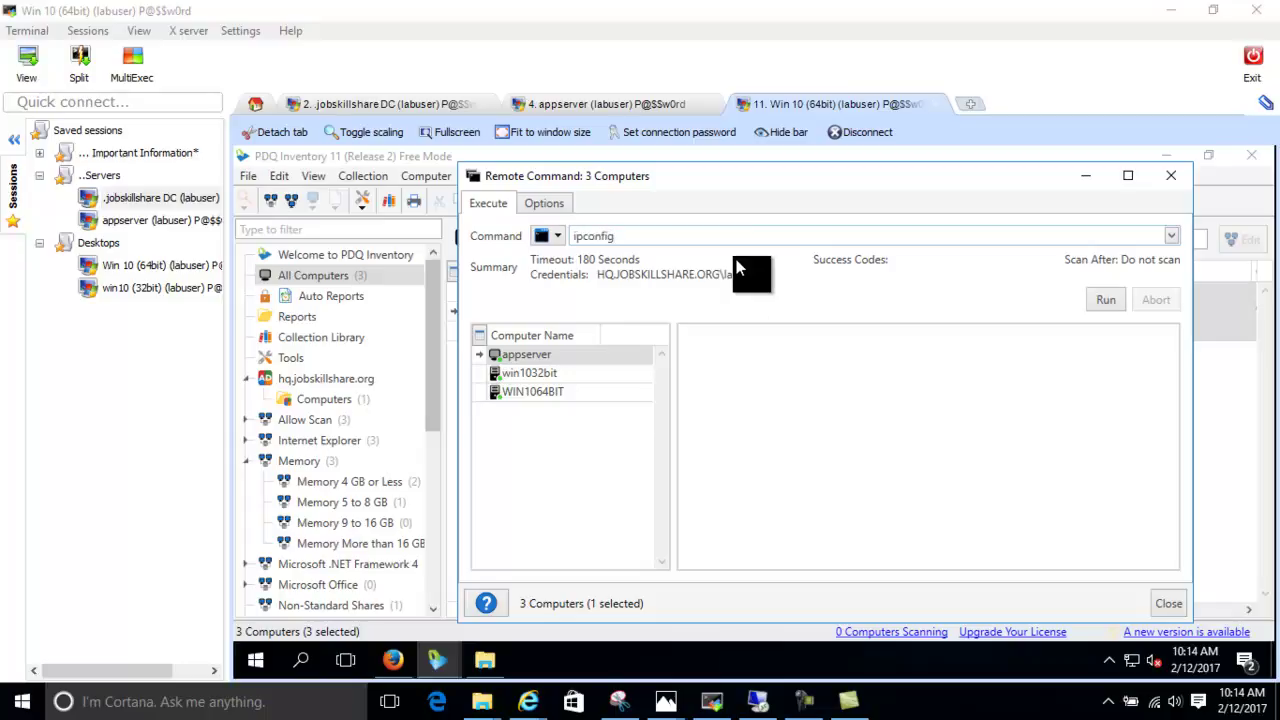
pyautogui.press('Return')
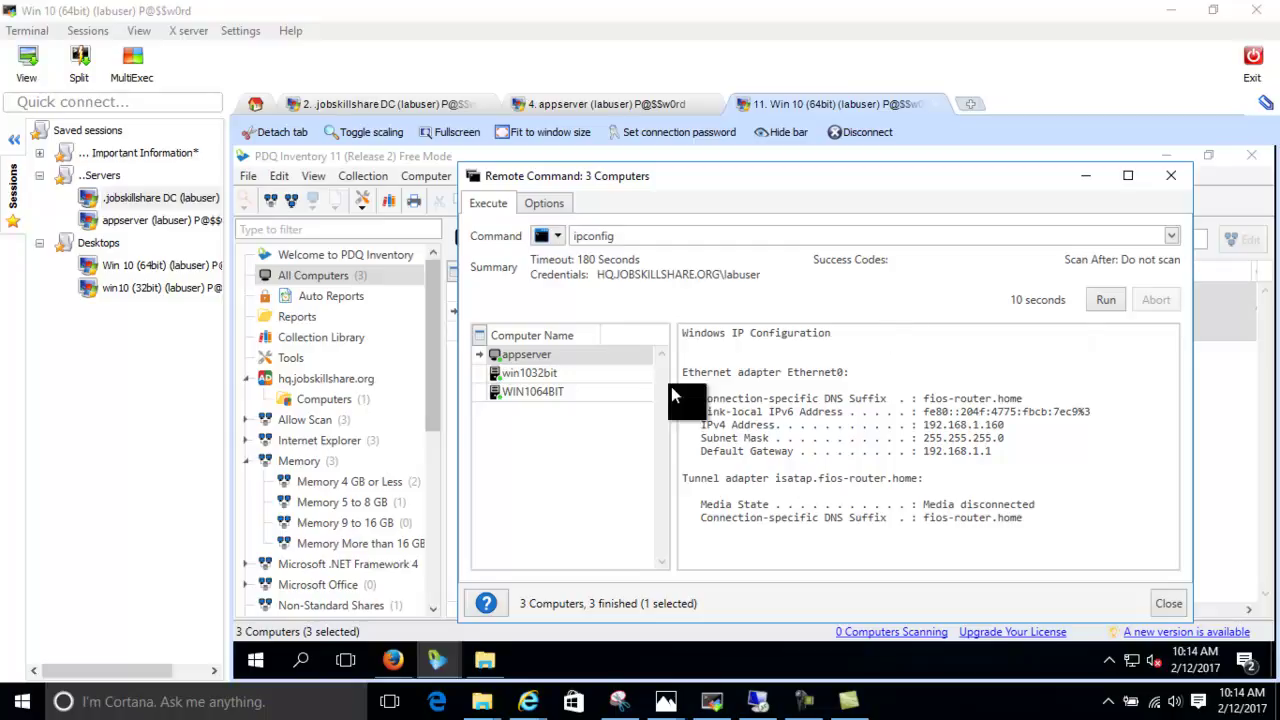
# Review each computer's ipconfig output: 192.168.1.160, 192.168.1.179 and 192.168.1.180
pyautogui.click(622, 378)
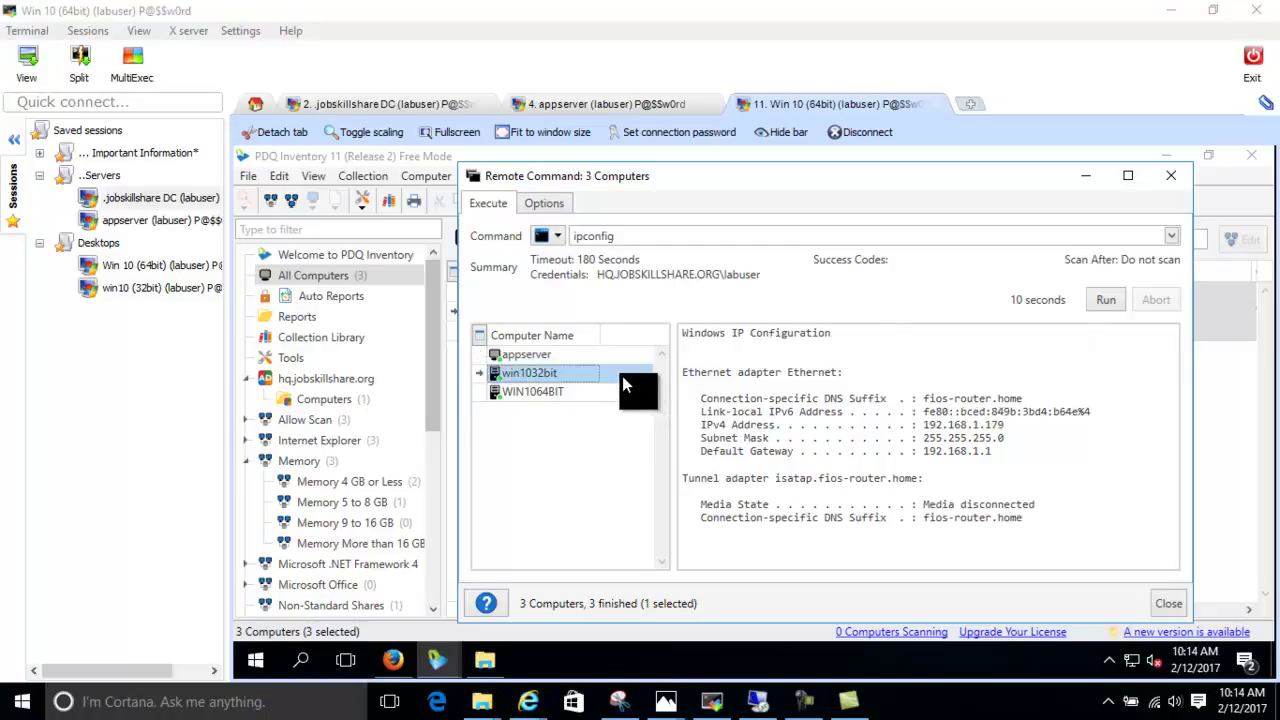
pyautogui.click(515, 356)
pyautogui.click(522, 372)
pyautogui.click(527, 391)
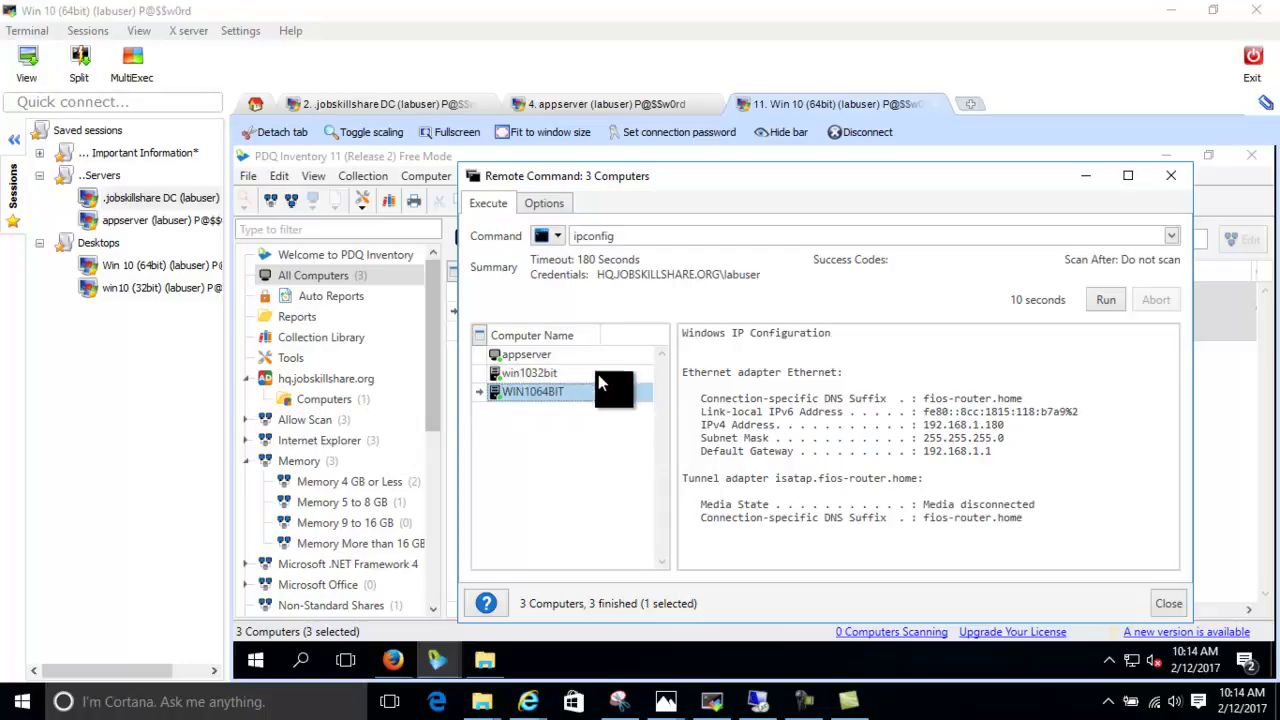
pyautogui.click(601, 375)
pyautogui.click(672, 236)
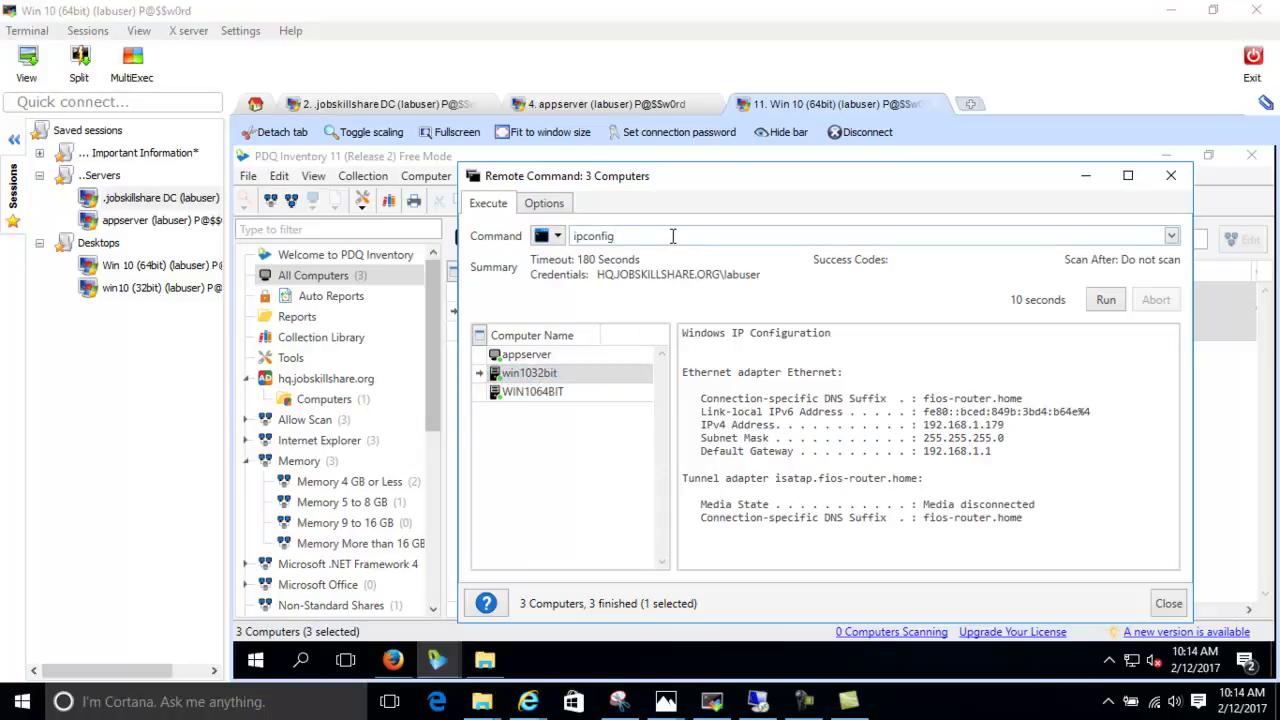
# Replace the command with gpupdate /force and run it on all three computers
pyautogui.moveTo(672, 236); pyautogui.dragTo(563, 243)
pyautogui.press('BackSpace')
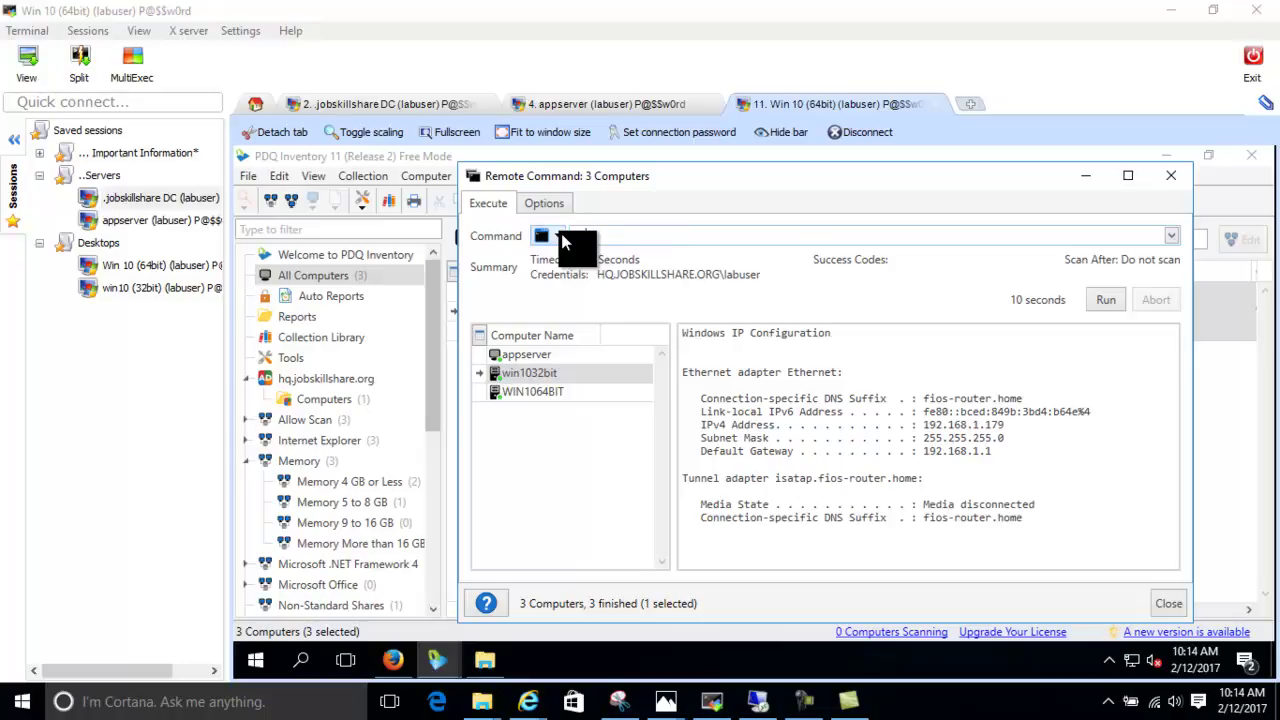
pyautogui.write('date /force')
pyautogui.press('BackSpace')
pyautogui.press('BackSpace')
pyautogui.press('BackSpace')
pyautogui.press('BackSpace')
pyautogui.write('orce')
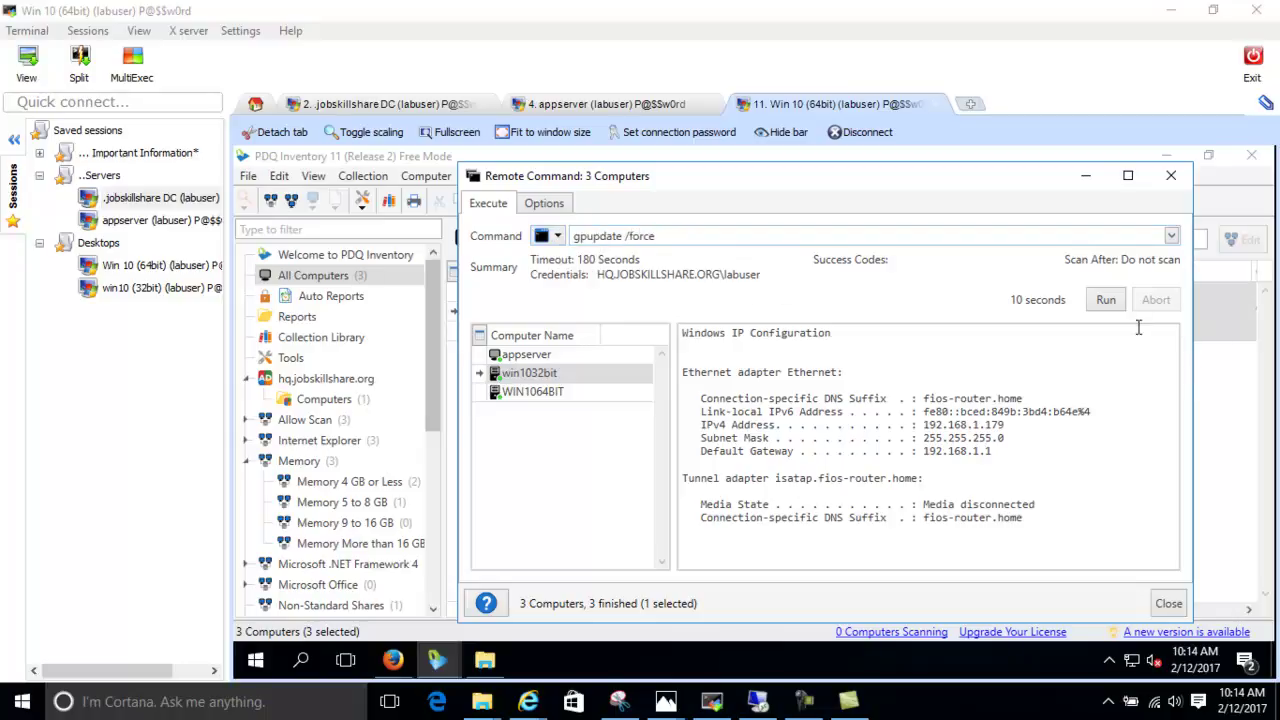
pyautogui.click(1111, 311)
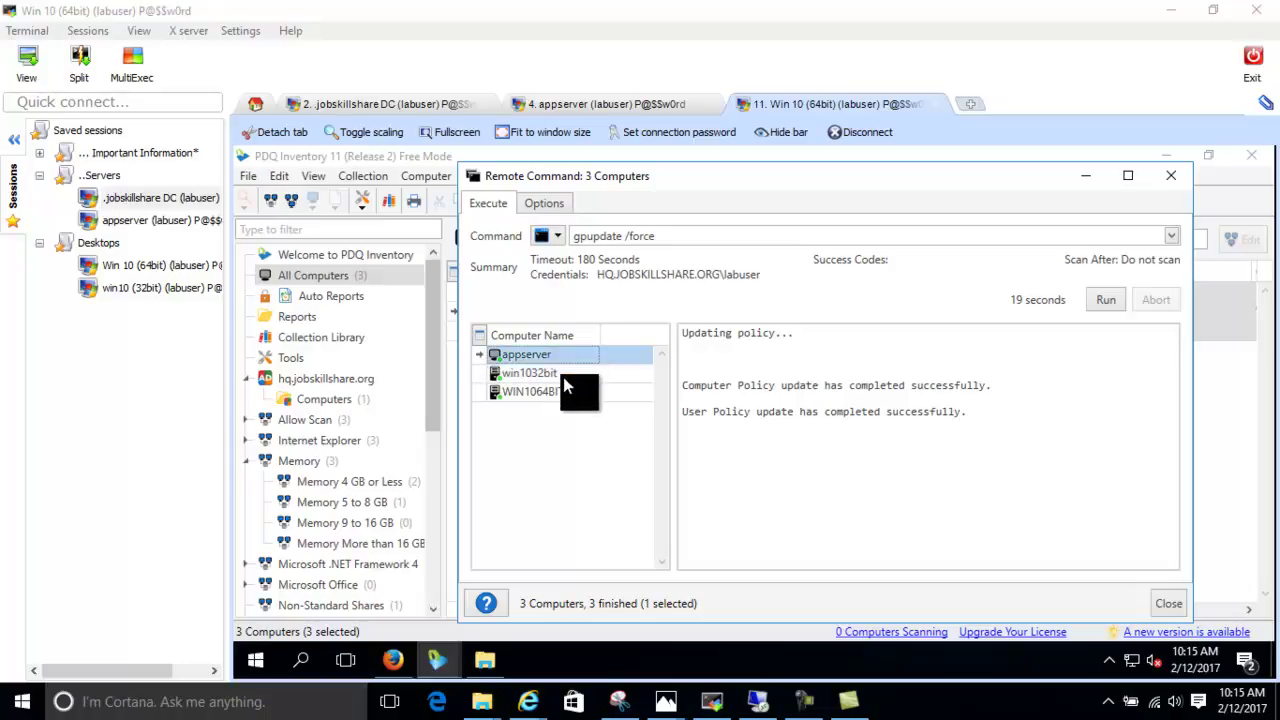
# Confirm each computer's policy update succeeded, then close the remote command window
pyautogui.click(565, 372)
pyautogui.click(560, 392)
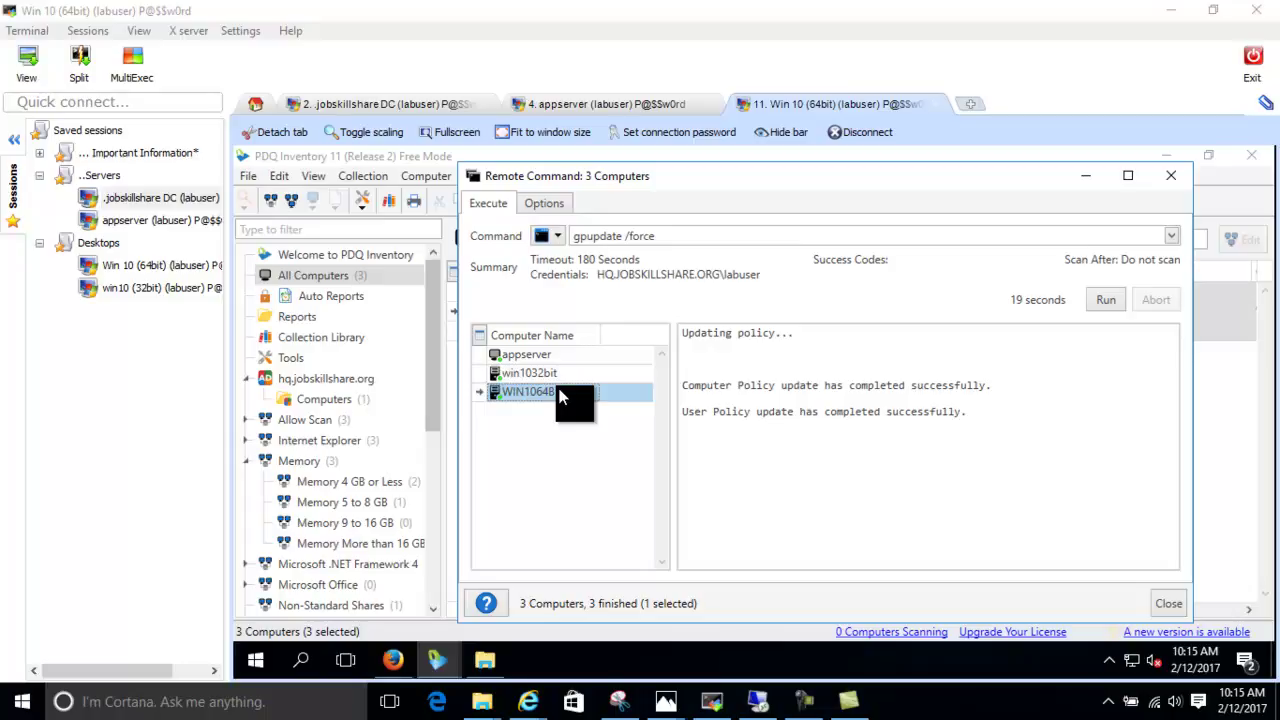
pyautogui.click(575, 356)
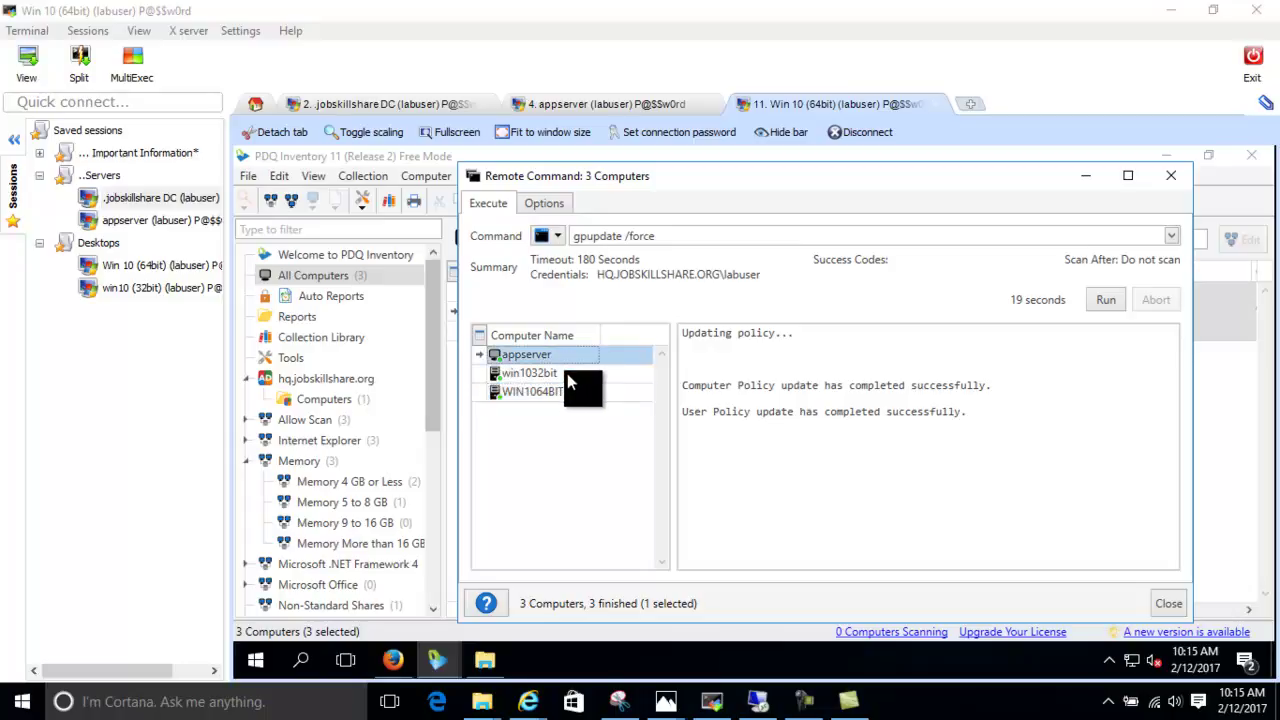
pyautogui.click(567, 375)
pyautogui.click(567, 384)
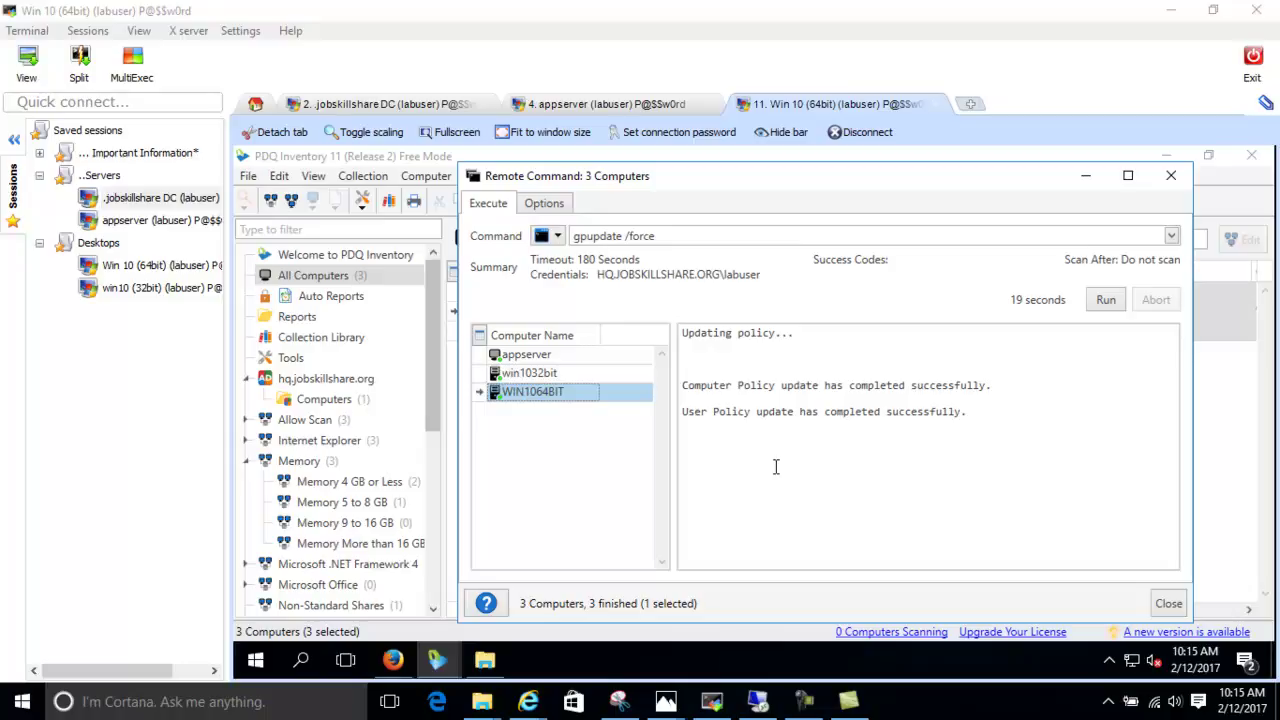
pyautogui.moveTo(656, 236); pyautogui.dragTo(525, 263)
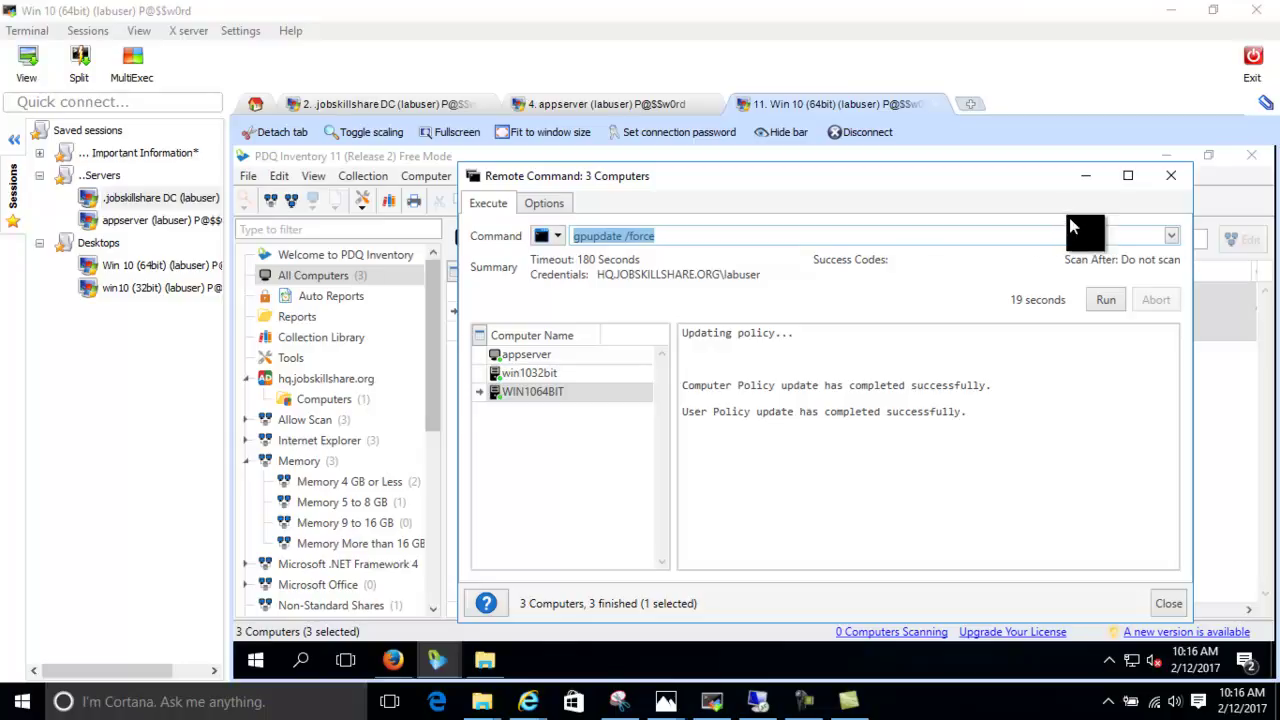
pyautogui.click(1174, 183)
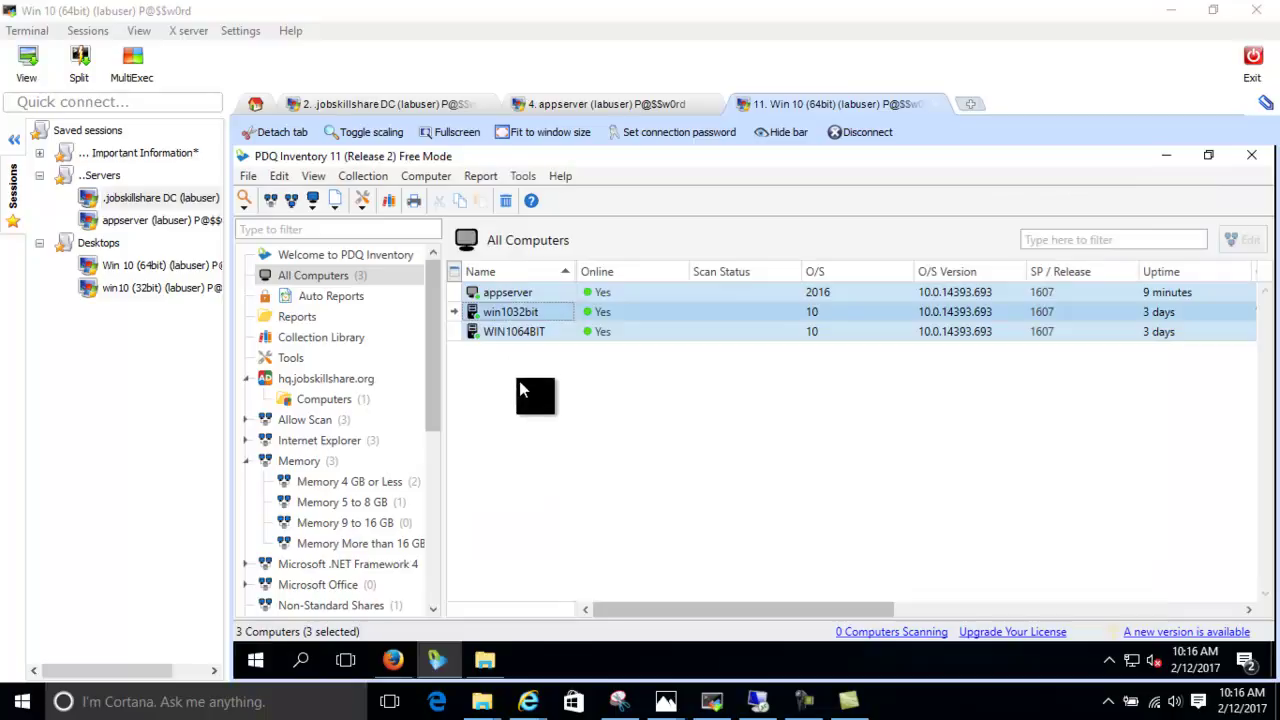
pyautogui.click(506, 326)
pyautogui.click(523, 313)
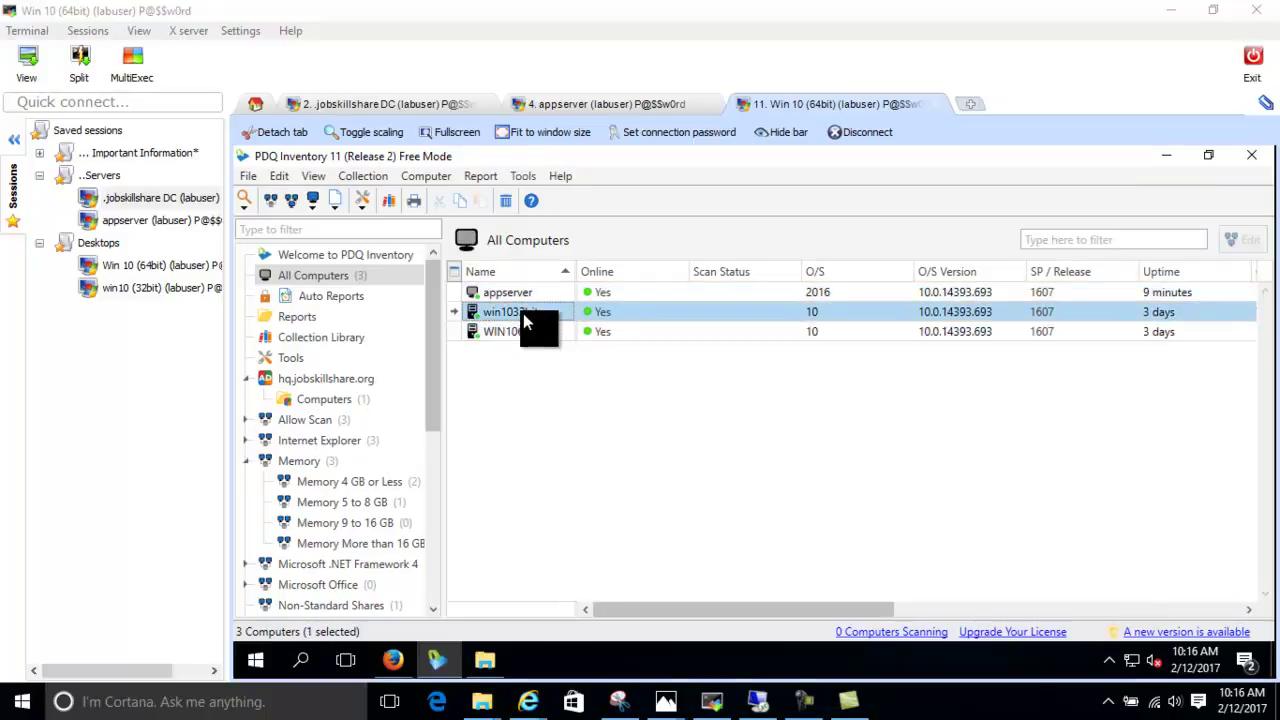
pyautogui.click(506, 298)
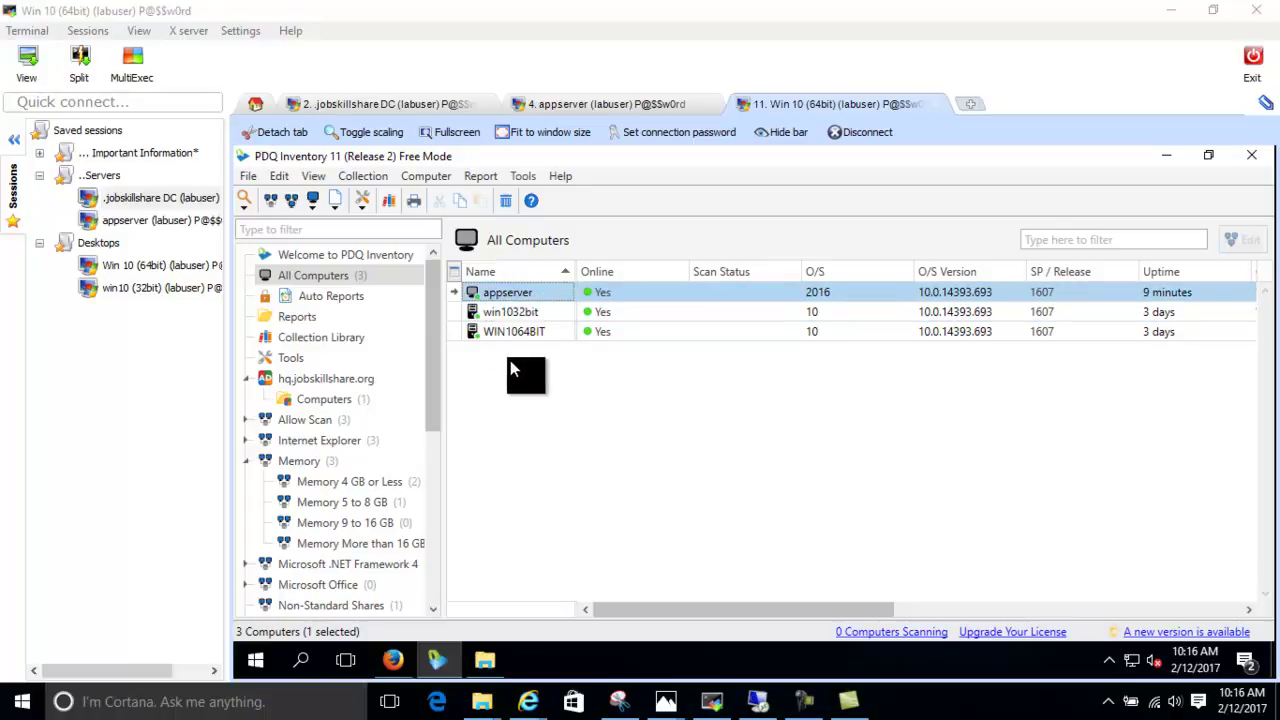
pyautogui.rightClick(511, 305)
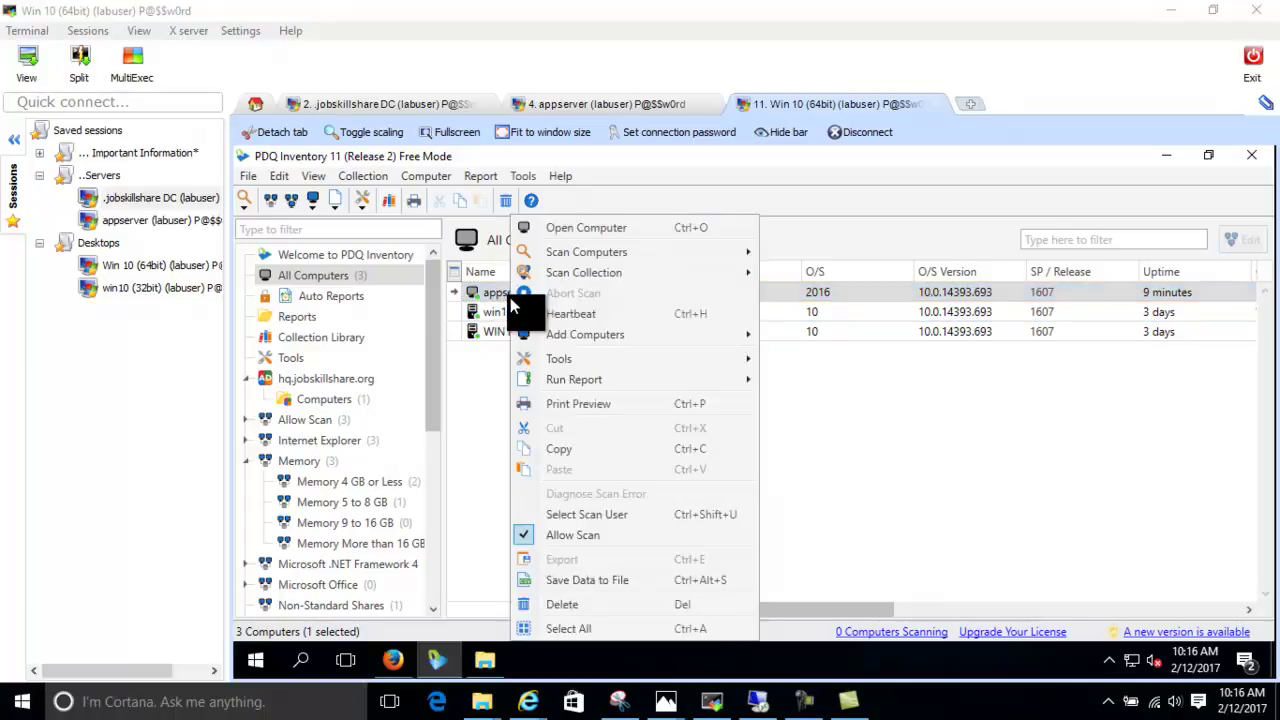
pyautogui.moveTo(588, 366)
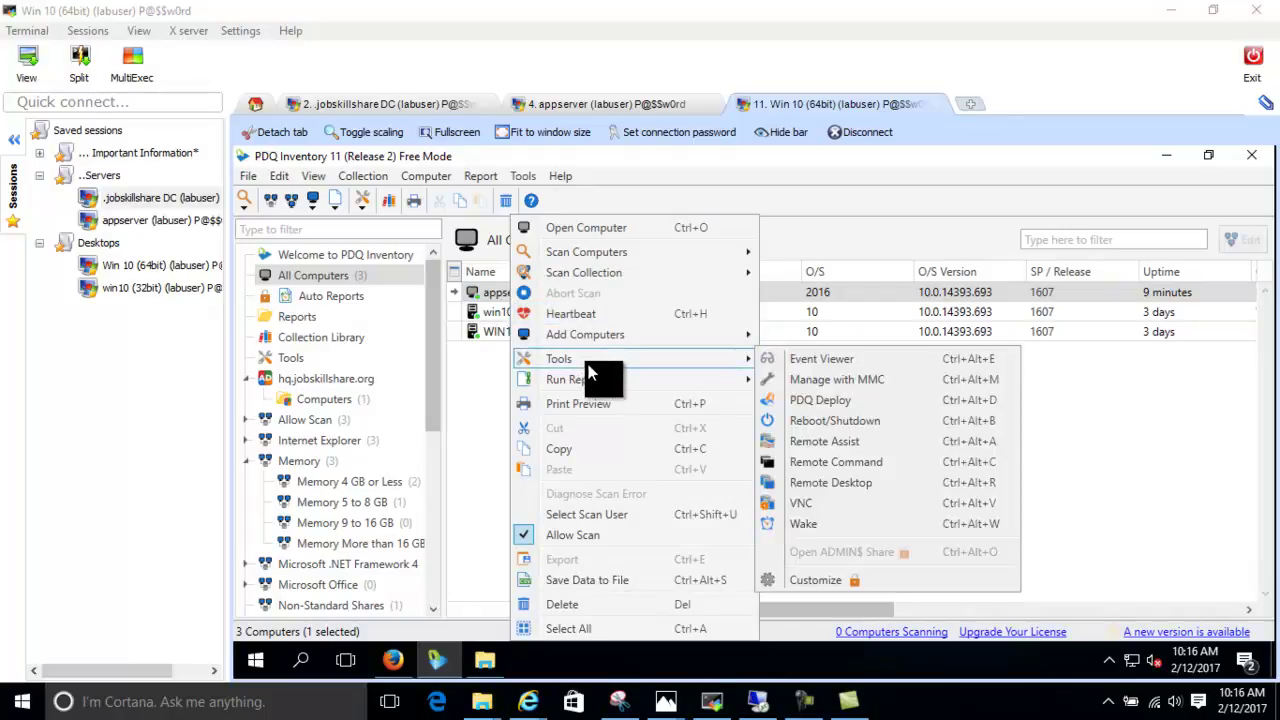
pyautogui.click(473, 412)
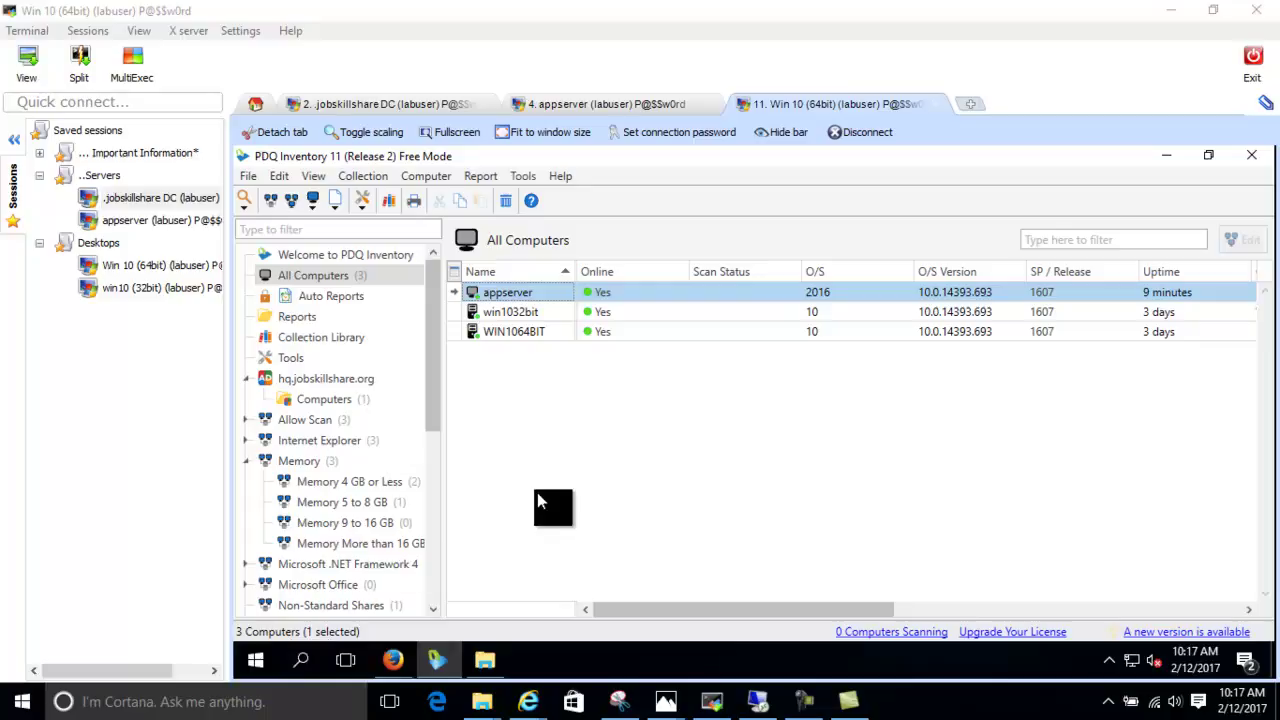
pyautogui.rightClick(519, 303)
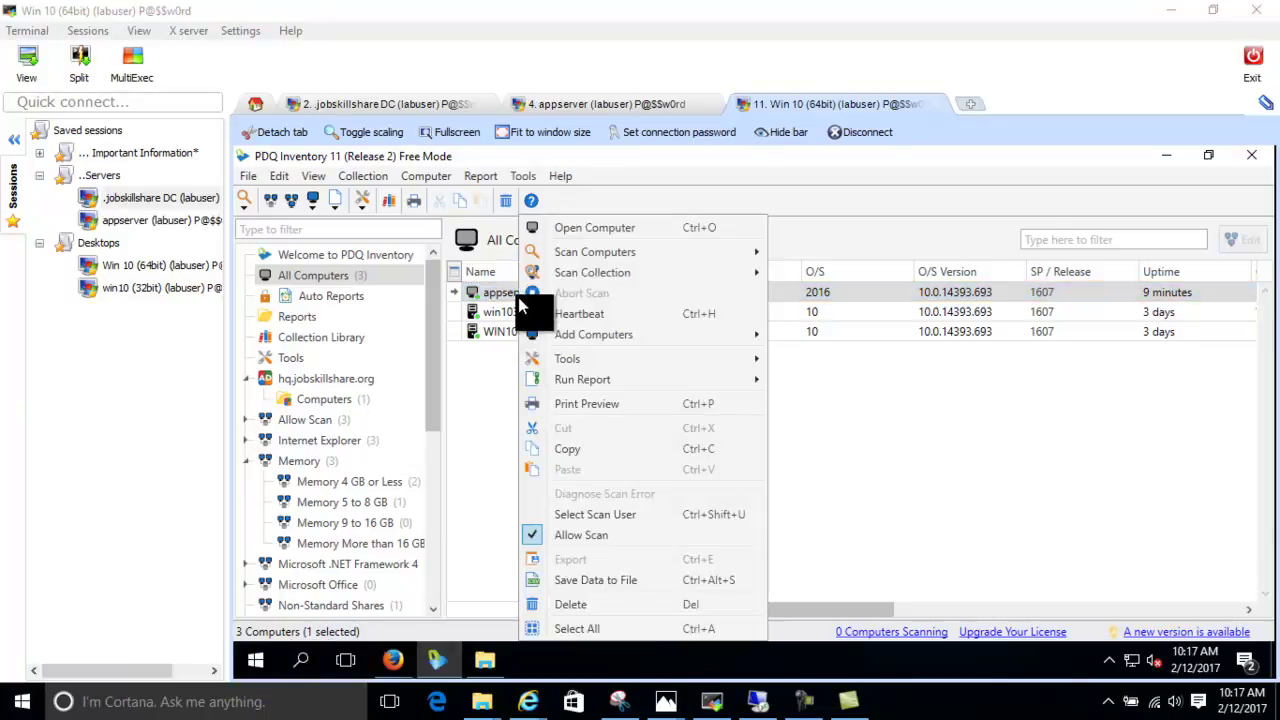
pyautogui.moveTo(578, 357)
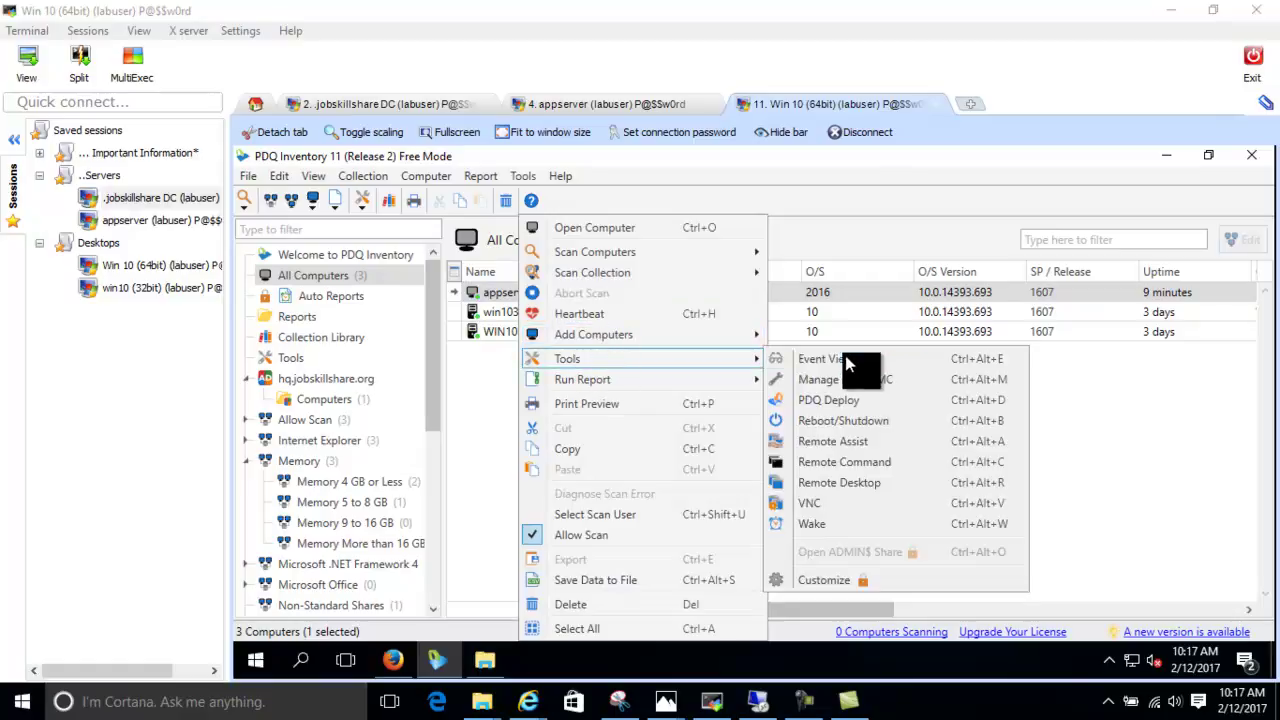
pyautogui.click(823, 509)
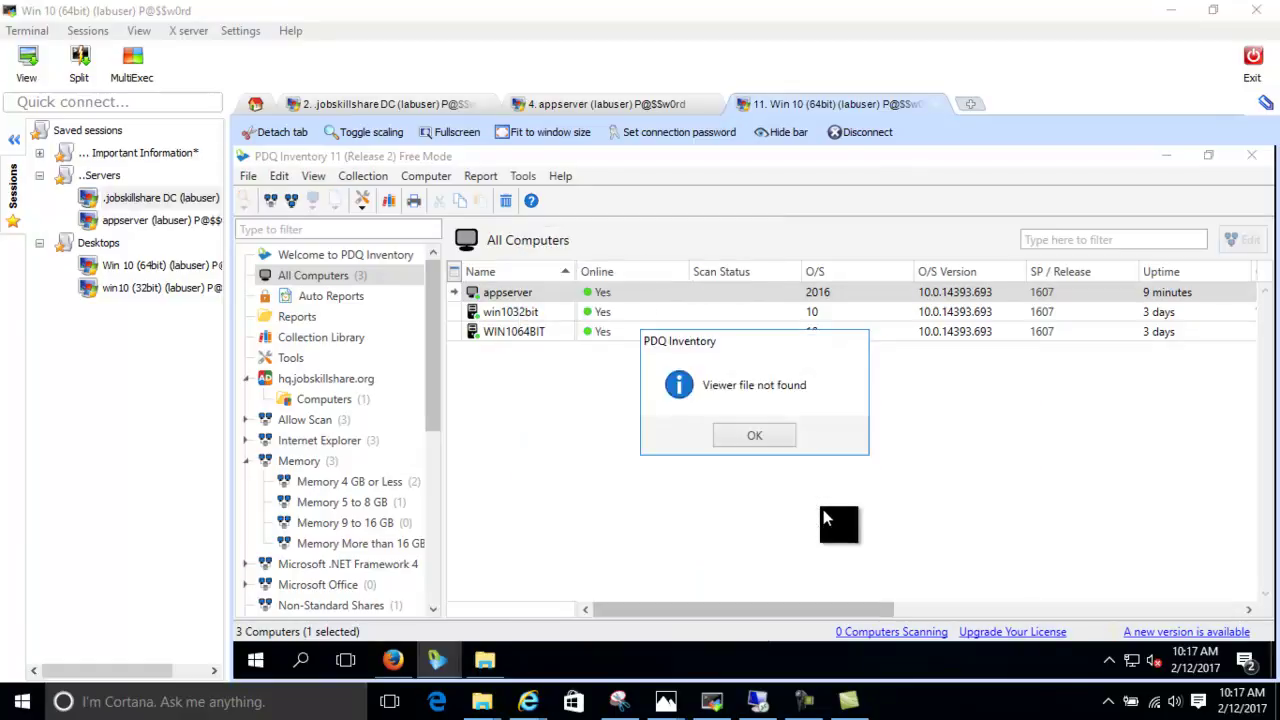
pyautogui.click(771, 426)
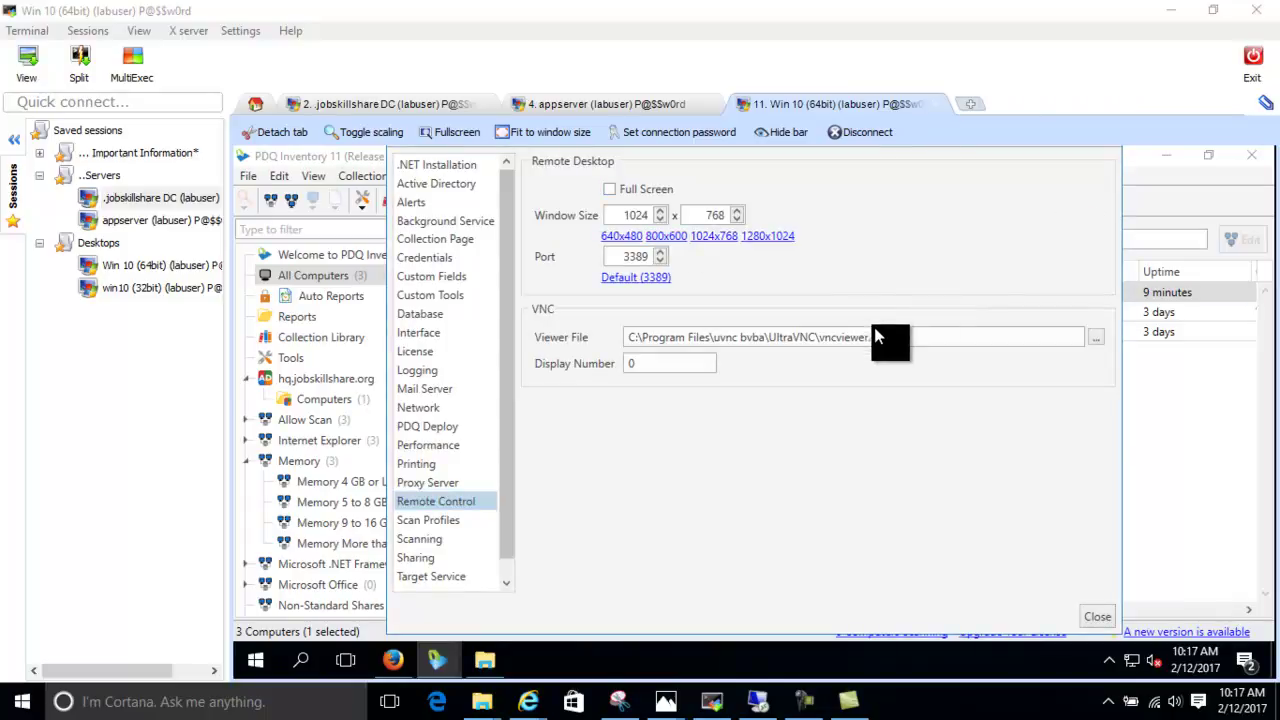
pyautogui.moveTo(889, 337); pyautogui.dragTo(598, 340)
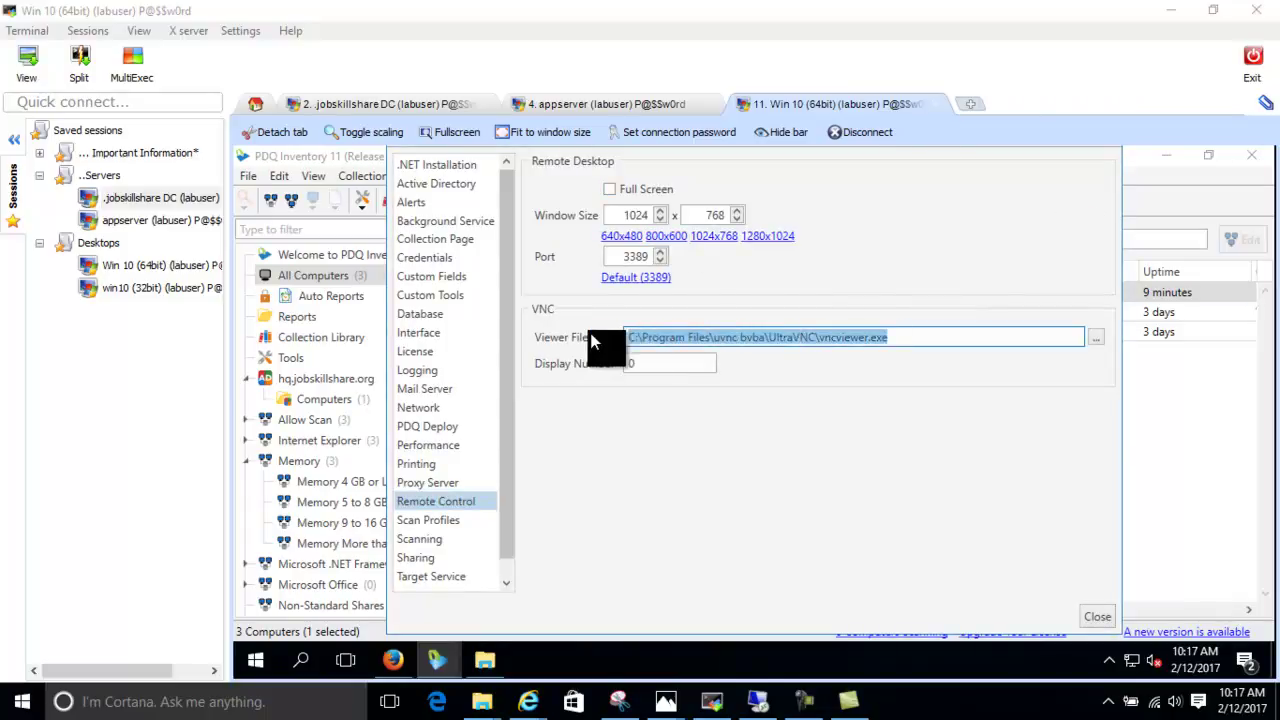
pyautogui.click(1106, 614)
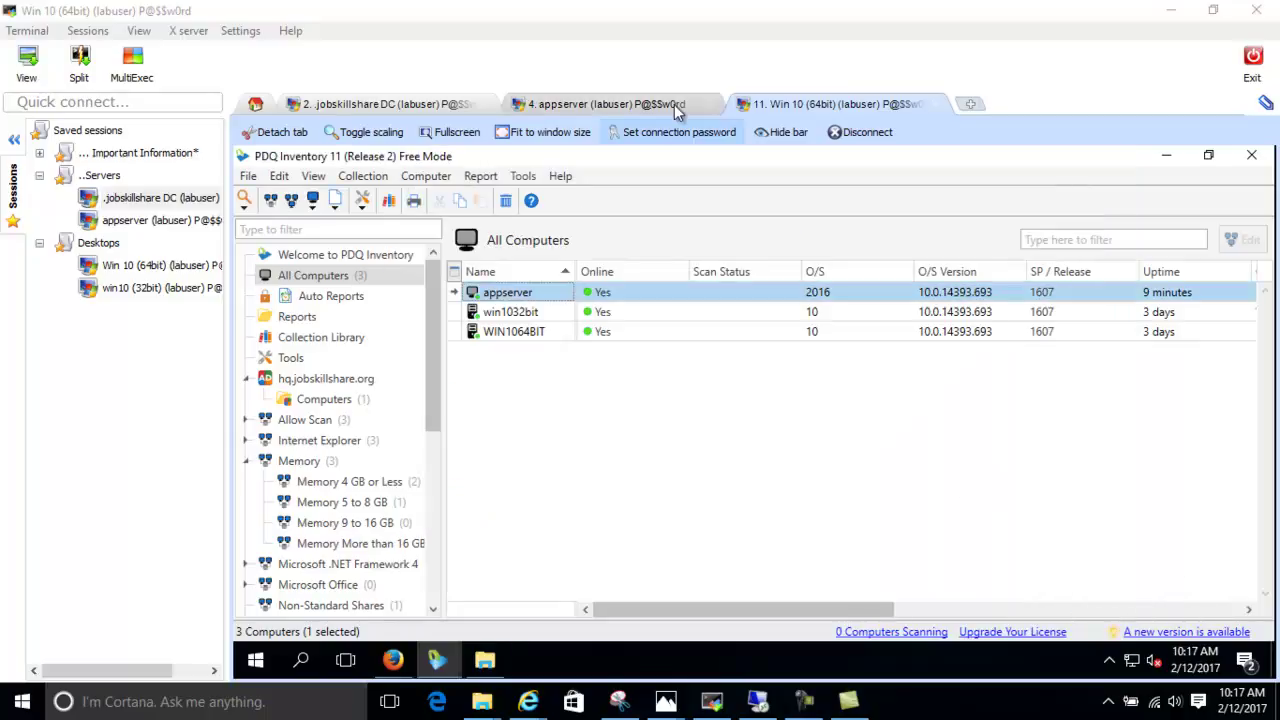
pyautogui.click(528, 271)
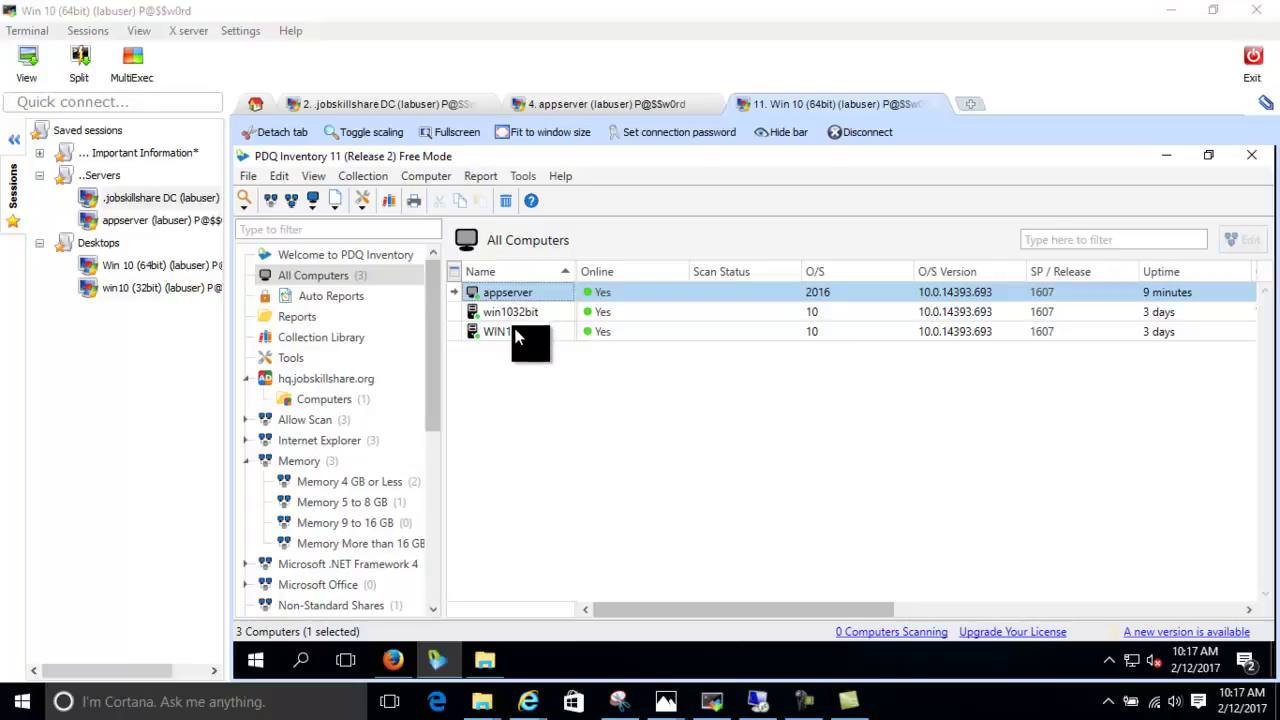
pyautogui.click(603, 105)
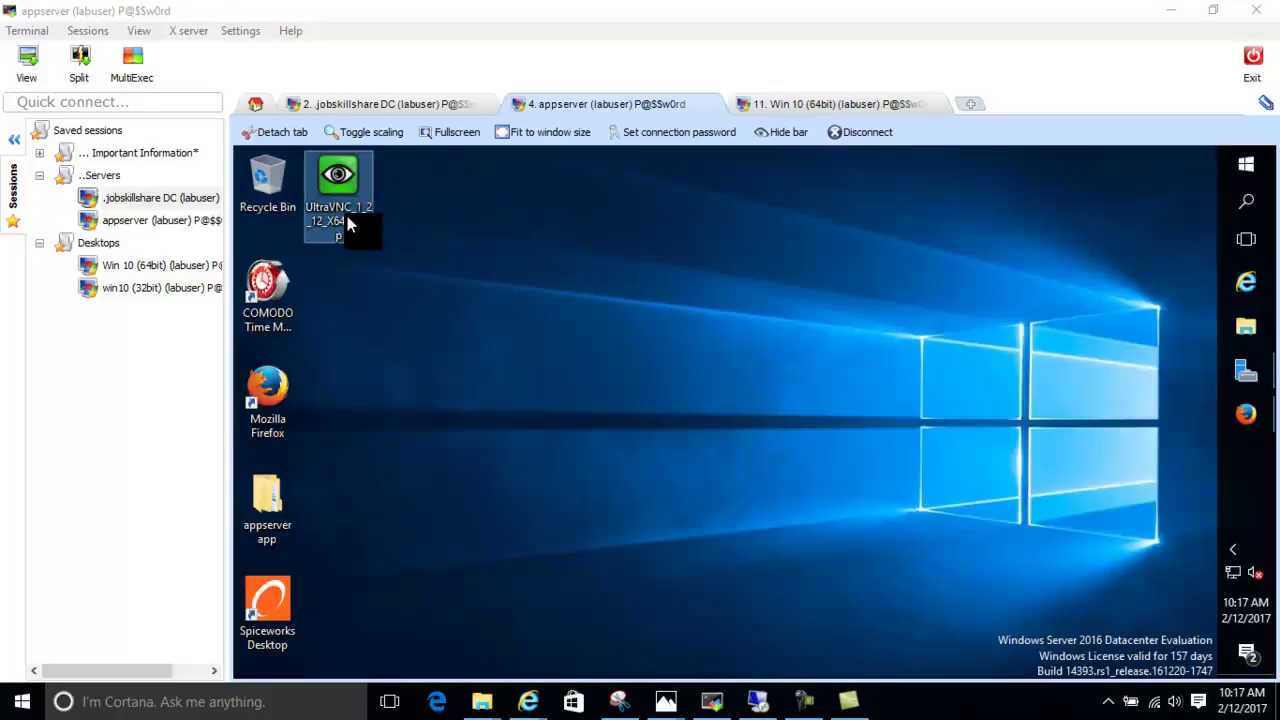
pyautogui.click(1240, 420)
pyautogui.click(489, 190)
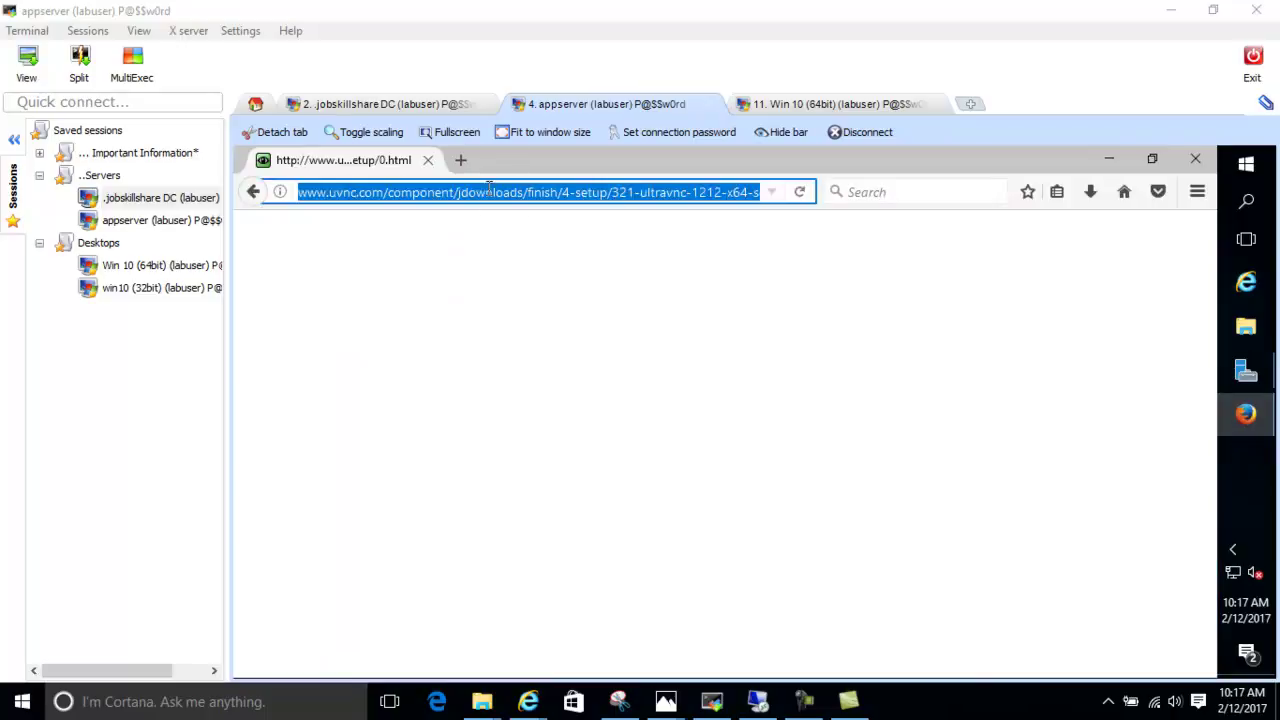
pyautogui.click(256, 196)
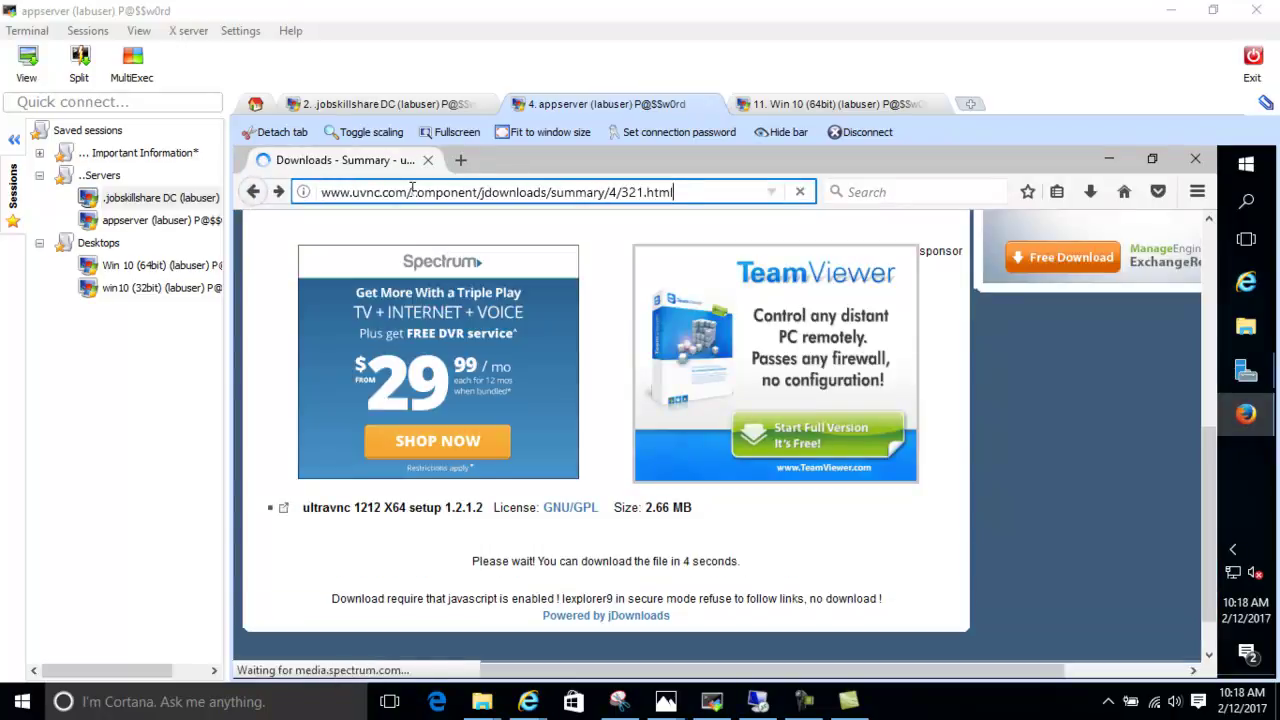
pyautogui.moveTo(413, 192); pyautogui.dragTo(889, 182)
pyautogui.press('Delete')
pyautogui.press('Return')
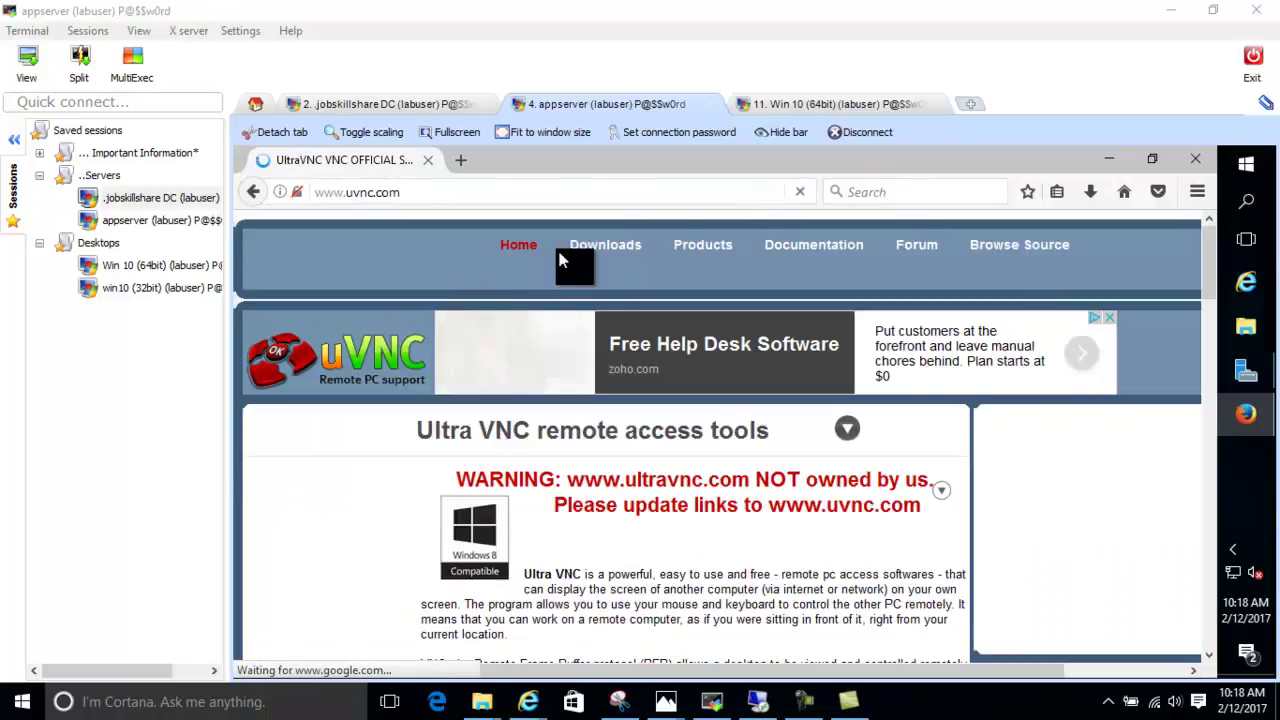
# Locate the ultravnc 1212 X64 setup under Downloads > UltraVnc, then launch it from the desktop
pyautogui.click(606, 252)
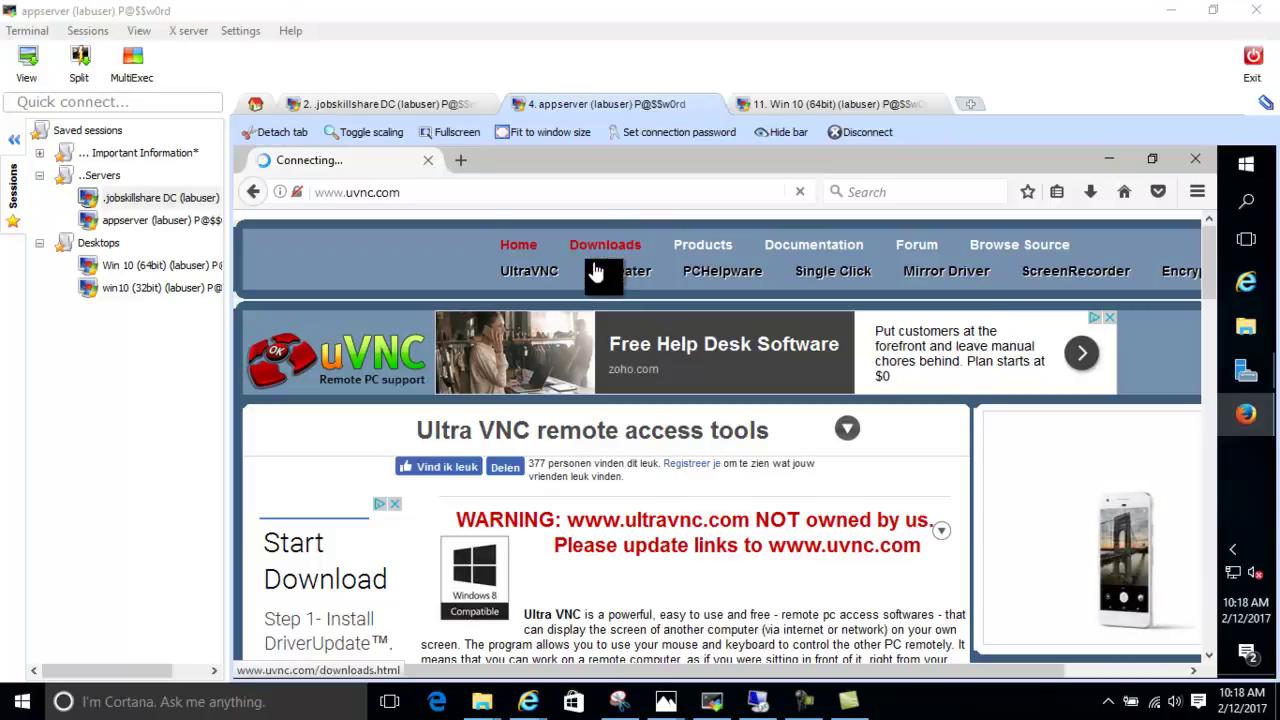
pyautogui.click(312, 452)
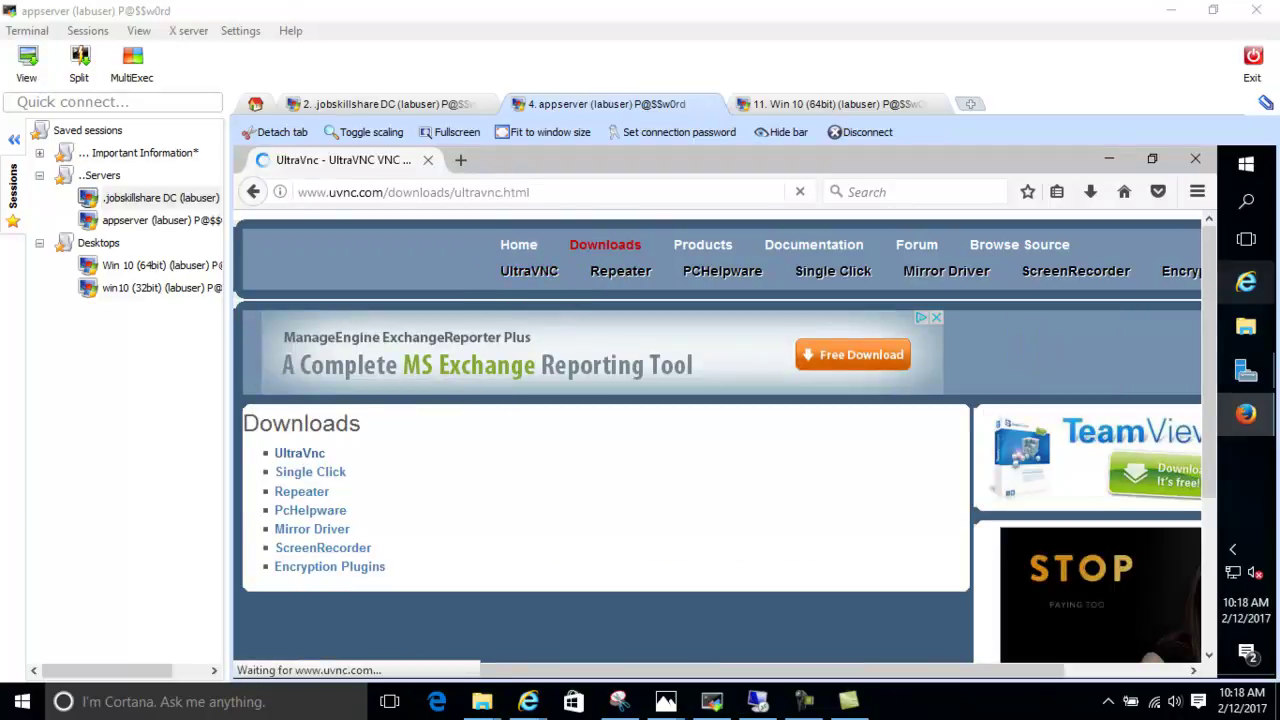
pyautogui.moveTo(1209, 278); pyautogui.dragTo(1188, 469)
pyautogui.click(303, 506)
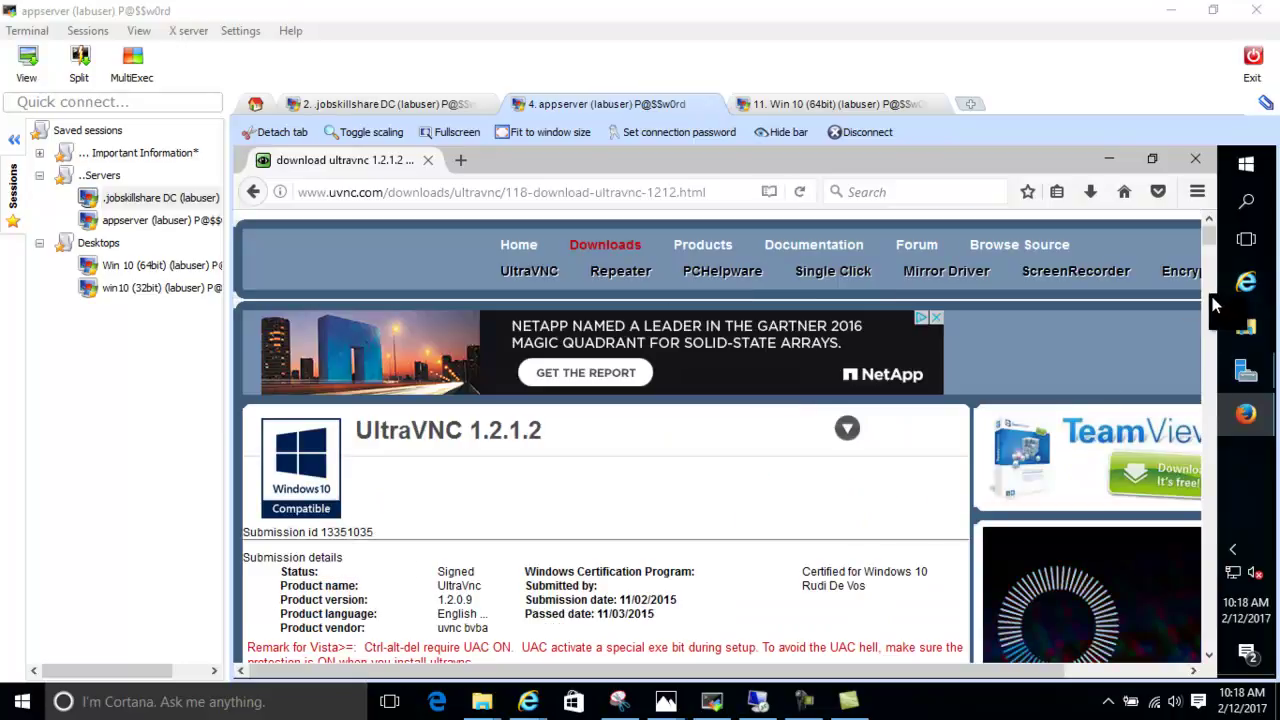
pyautogui.moveTo(1214, 305); pyautogui.dragTo(1207, 259)
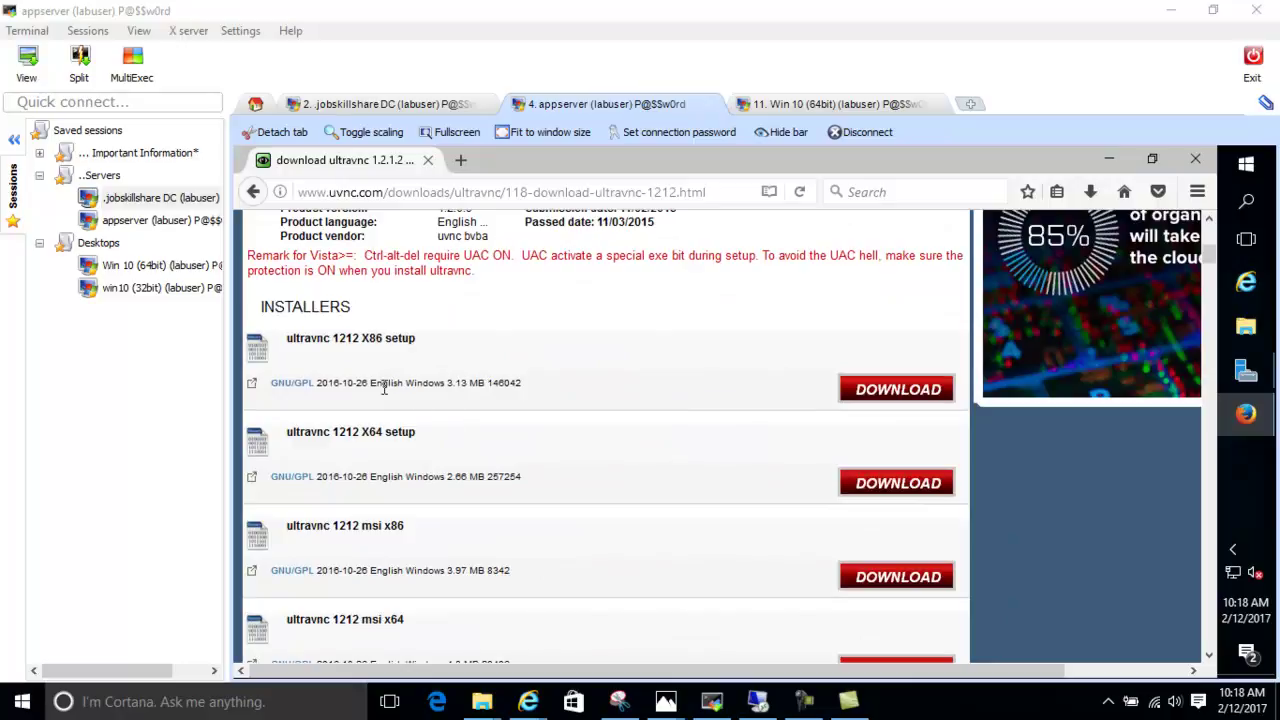
pyautogui.moveTo(368, 430); pyautogui.dragTo(414, 432)
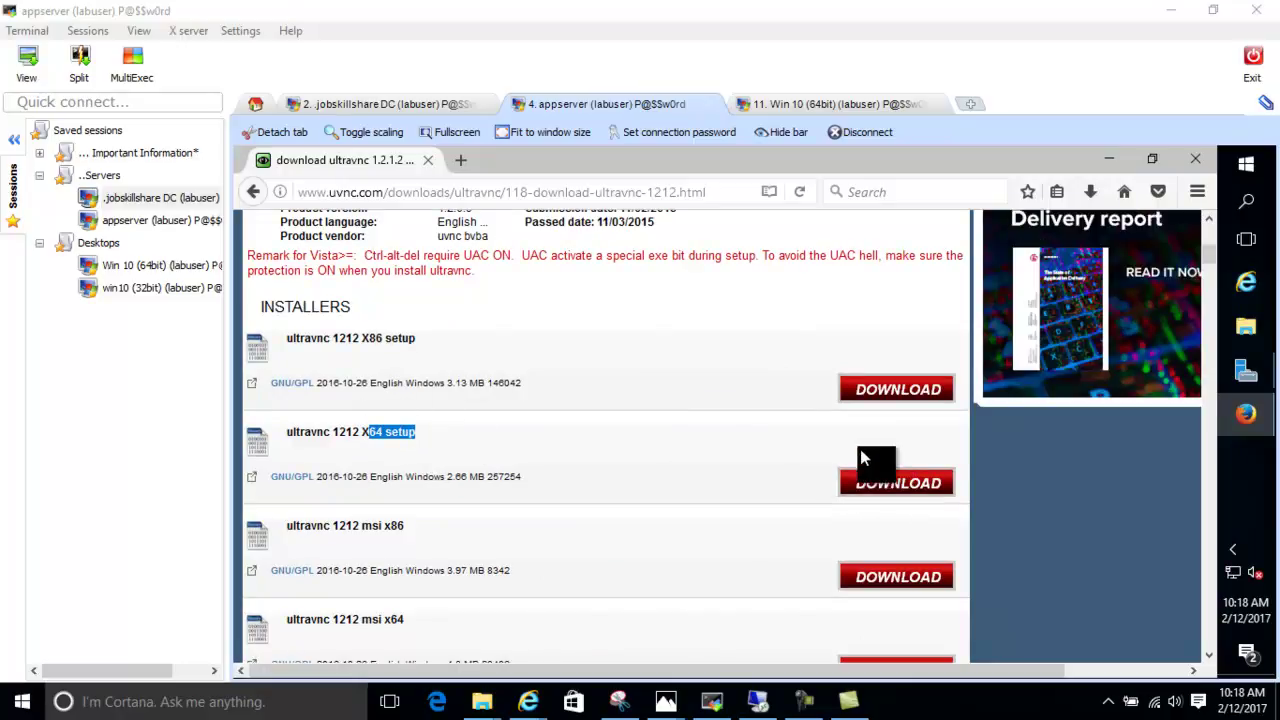
pyautogui.click(1116, 157)
pyautogui.doubleClick(336, 222)
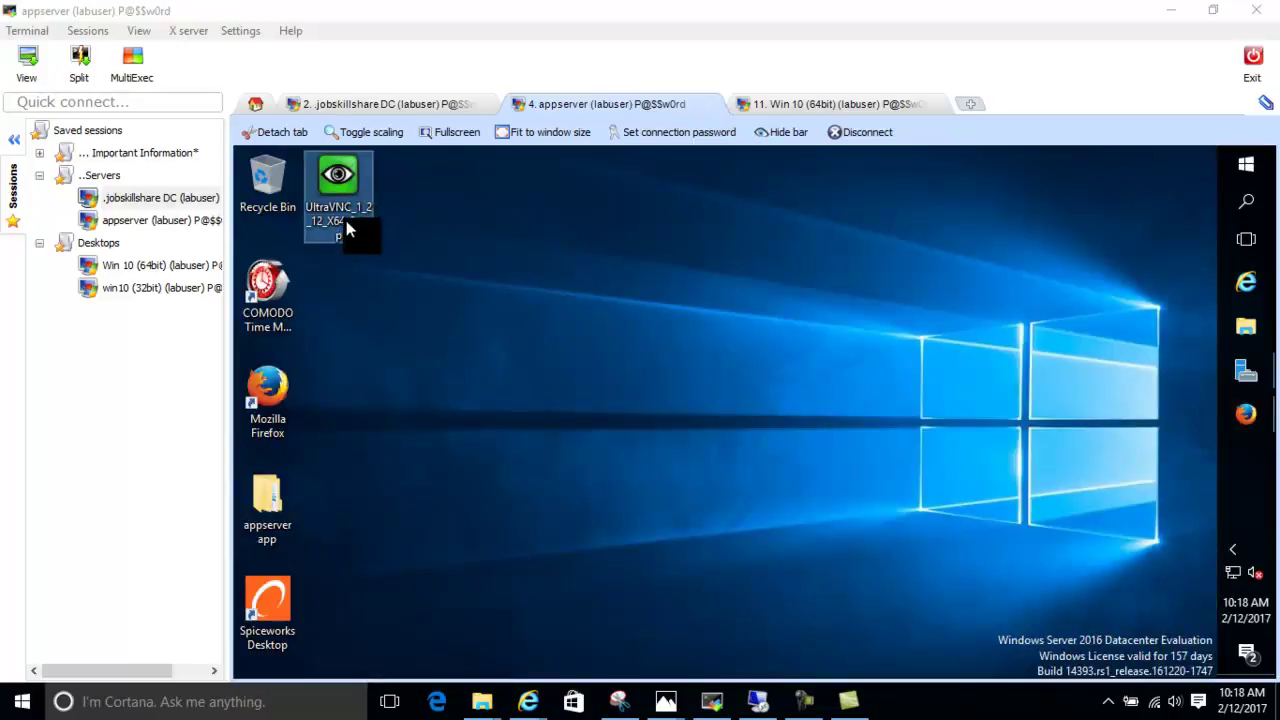
# Start UltraVNC setup, accept the license and keep the default install location
pyautogui.click(785, 447)
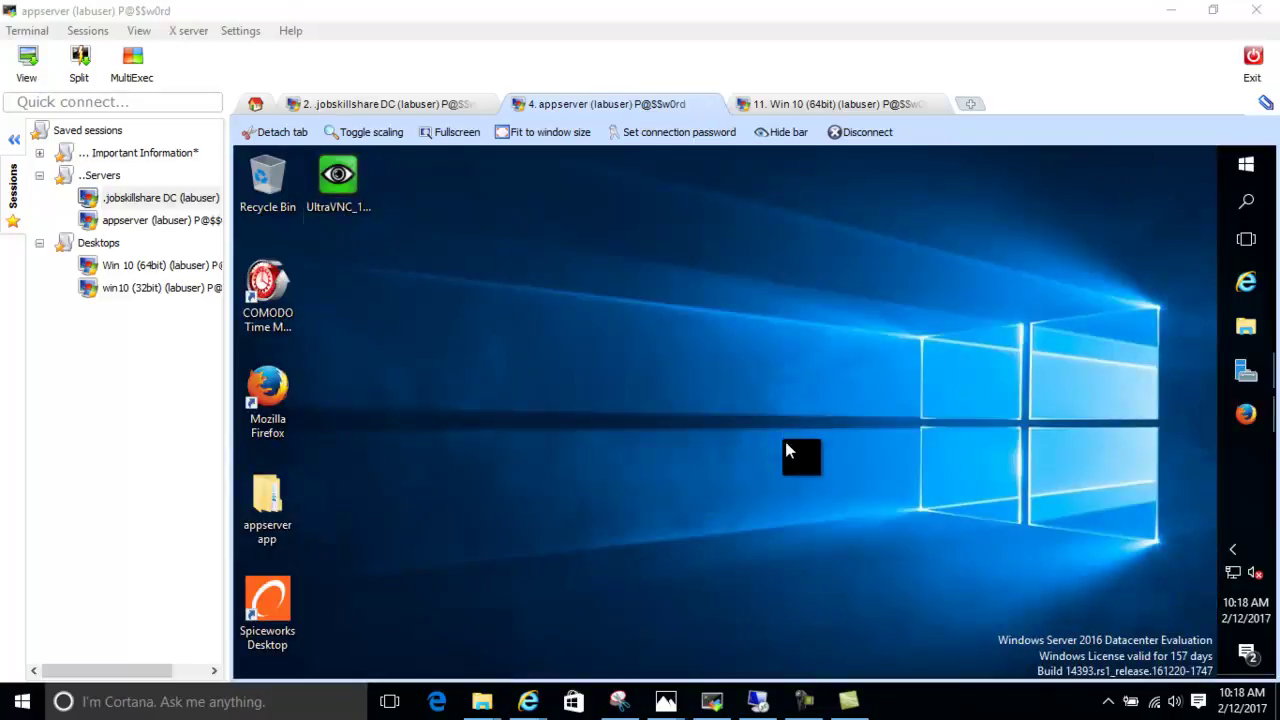
pyautogui.click(701, 525)
pyautogui.click(744, 462)
pyautogui.click(643, 513)
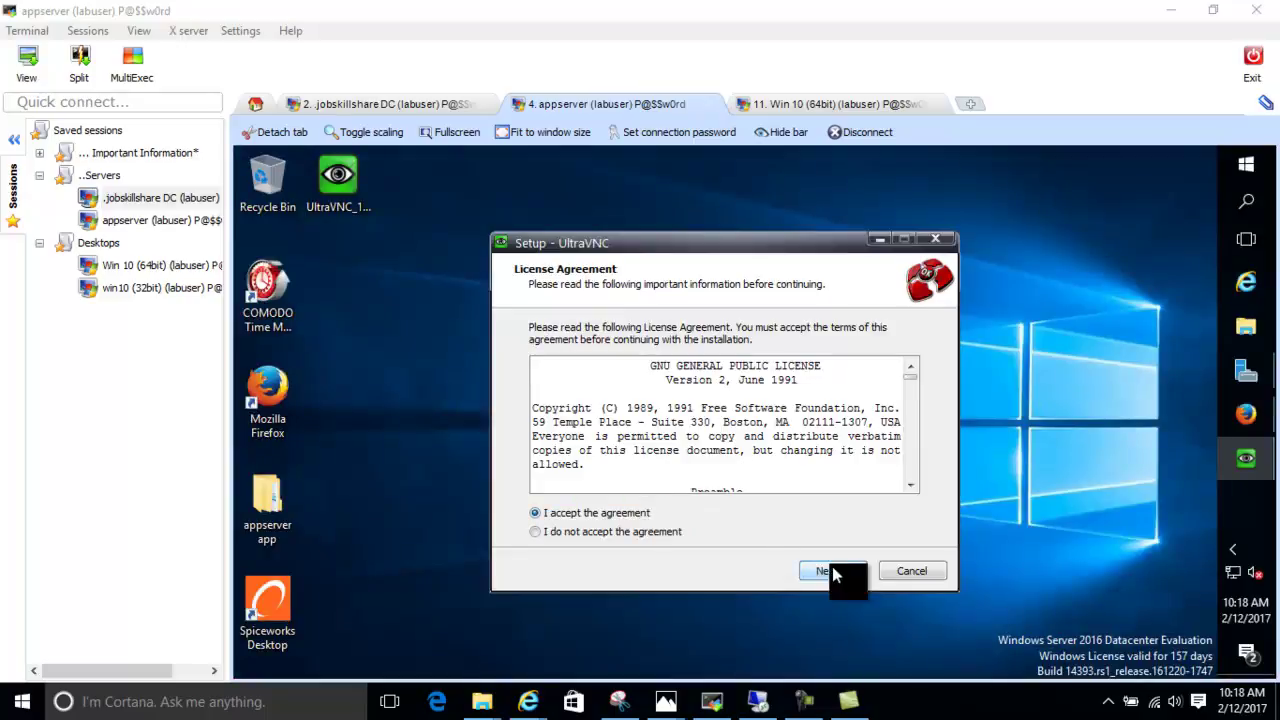
pyautogui.click(832, 570)
pyautogui.click(838, 574)
pyautogui.click(834, 572)
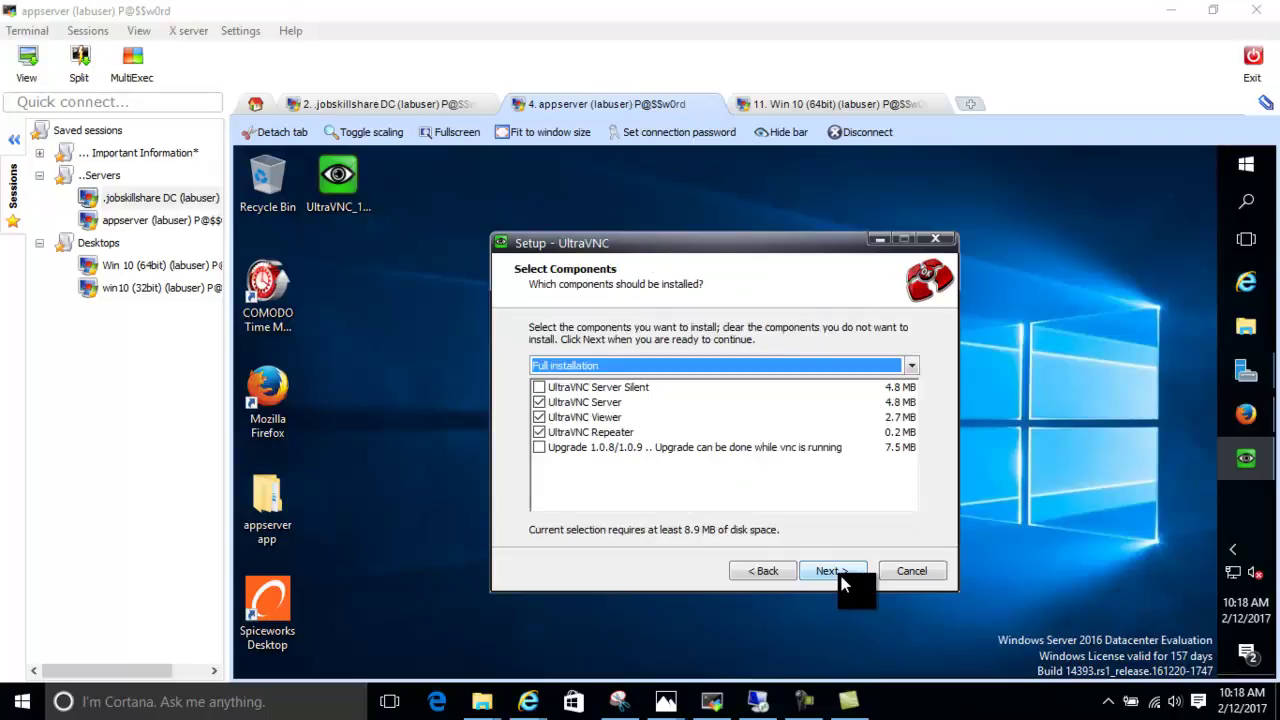
# Select only the UltraVNC Server component and have setup start the service
pyautogui.click(539, 417)
pyautogui.click(539, 447)
pyautogui.click(540, 432)
pyautogui.click(539, 447)
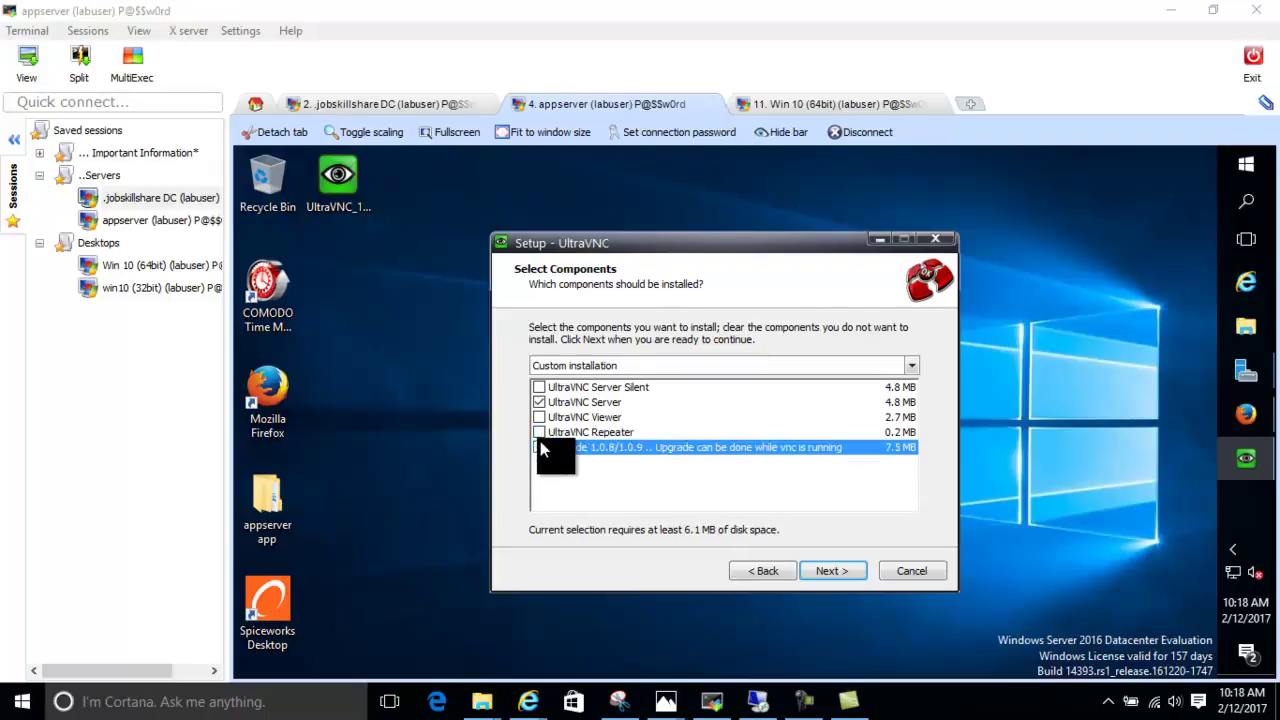
pyautogui.click(845, 575)
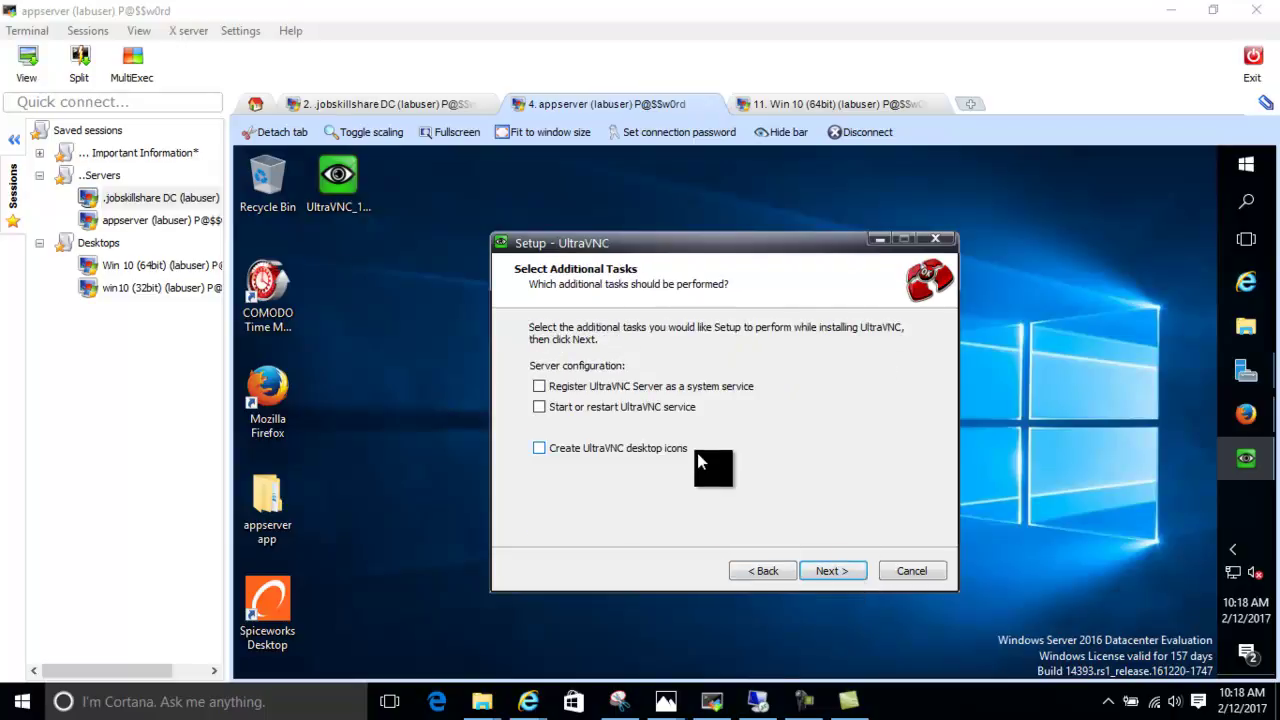
pyautogui.click(539, 408)
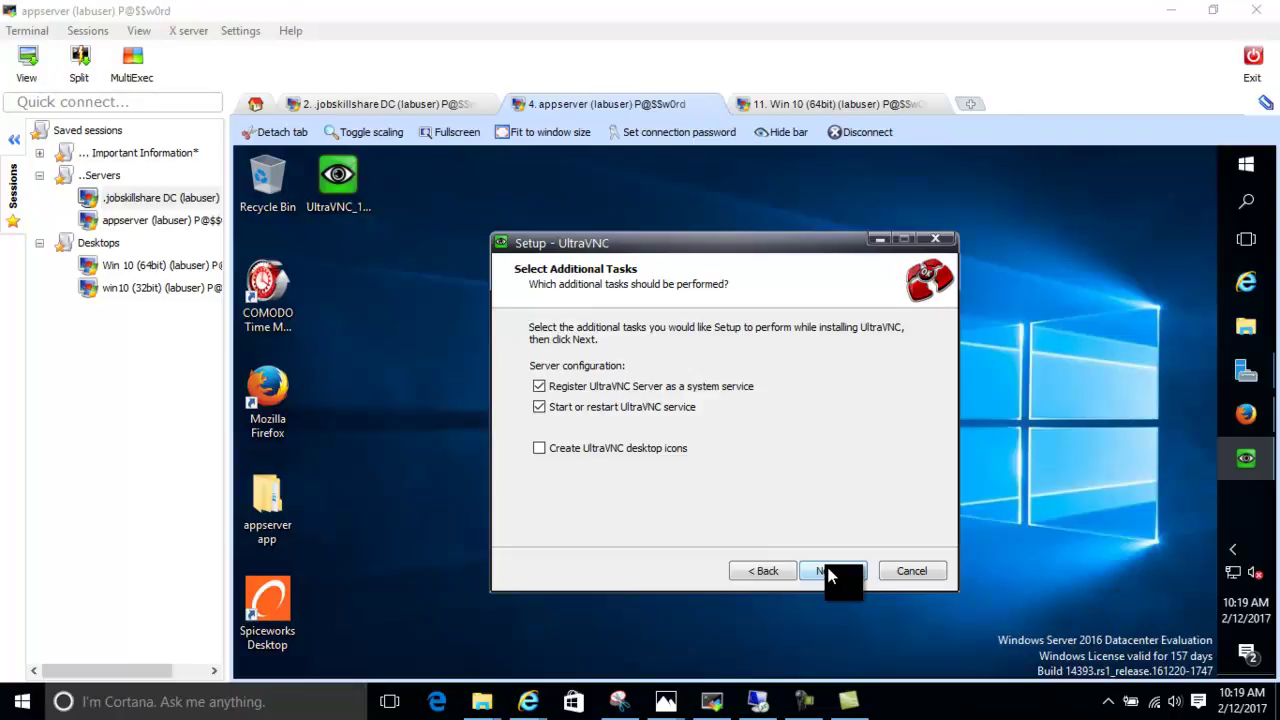
# Install UltraVNC Server and close the finished setup wizard
pyautogui.click(831, 572)
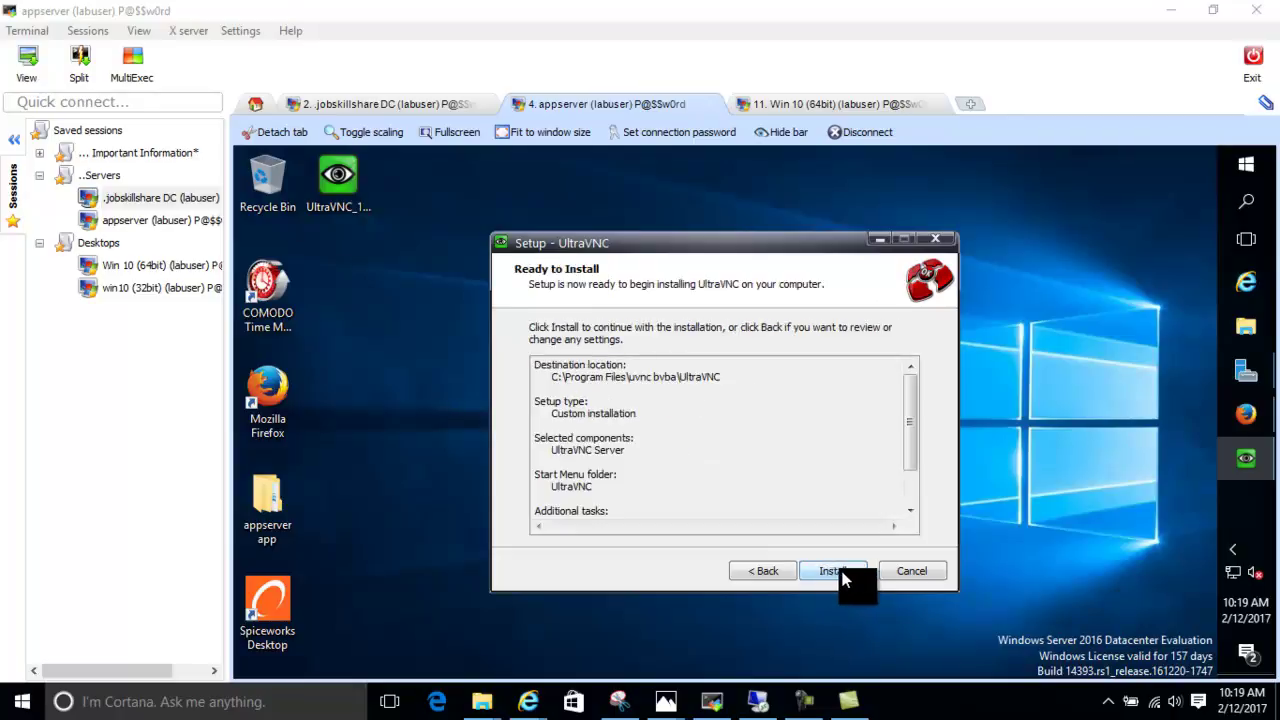
pyautogui.click(840, 571)
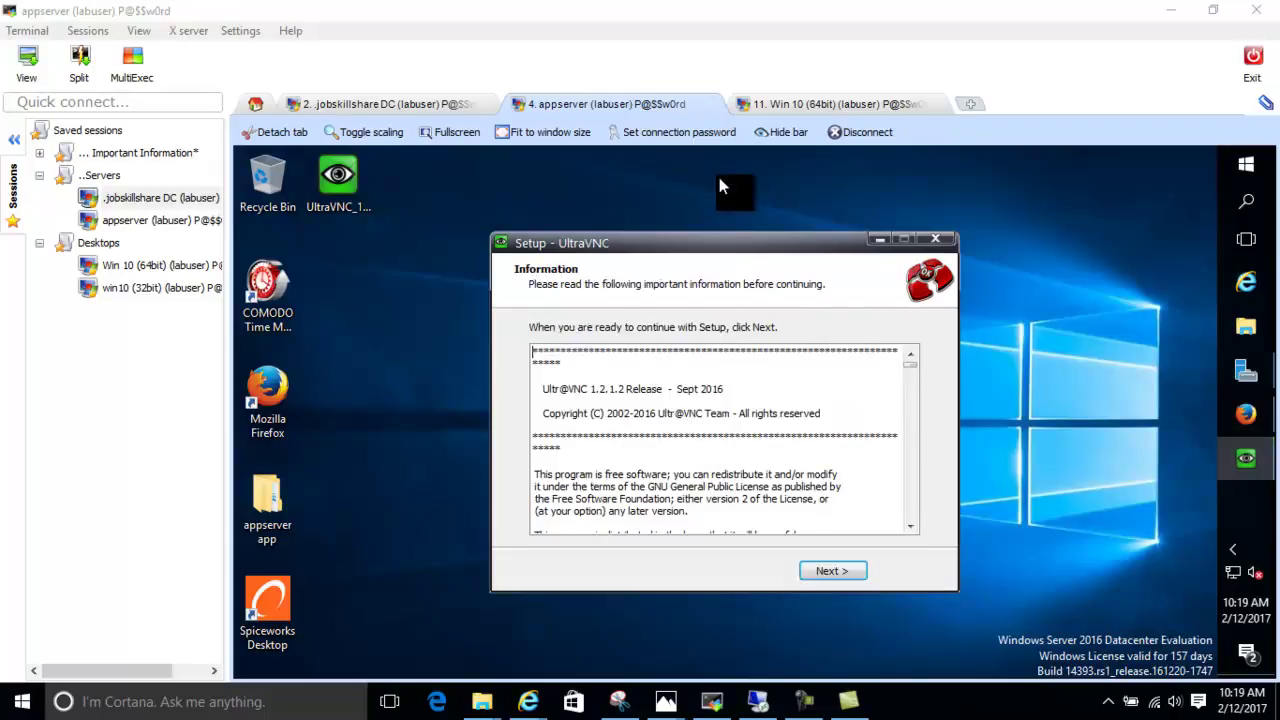
pyautogui.click(826, 578)
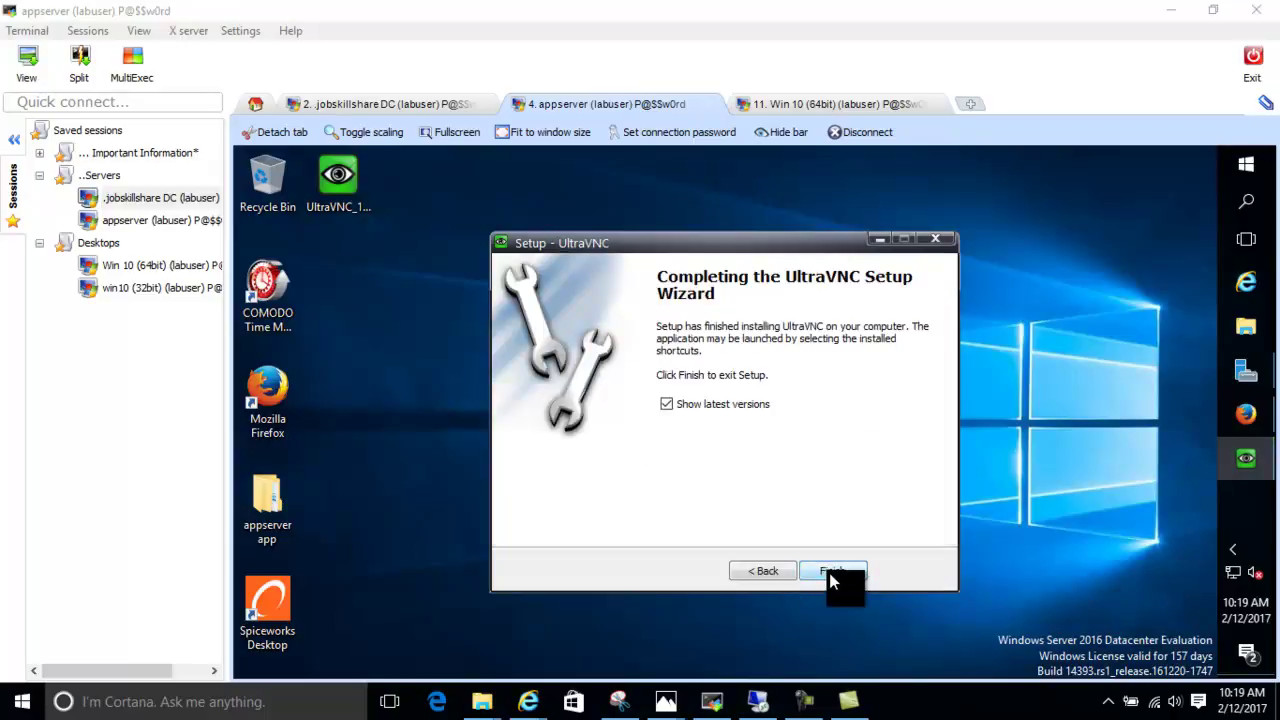
pyautogui.click(742, 402)
pyautogui.click(828, 572)
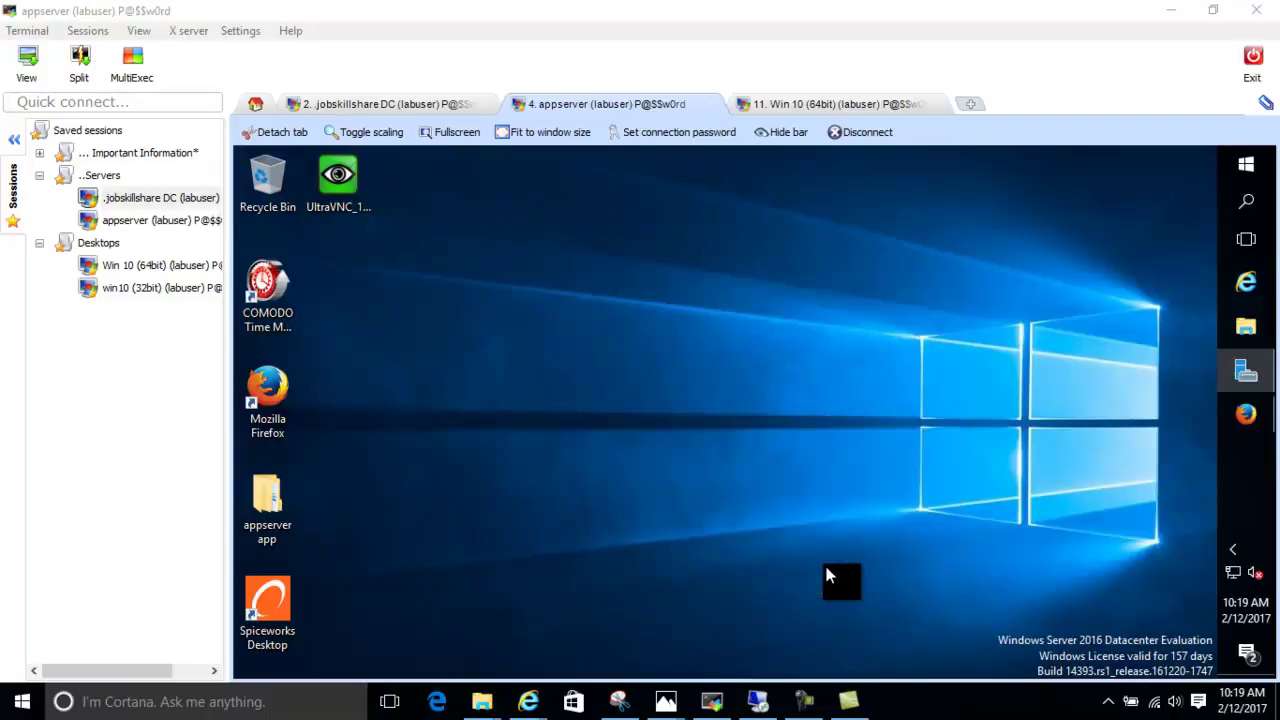
# Open Task Manager's Services list to confirm uvnc_service is running
pyautogui.click(1233, 549)
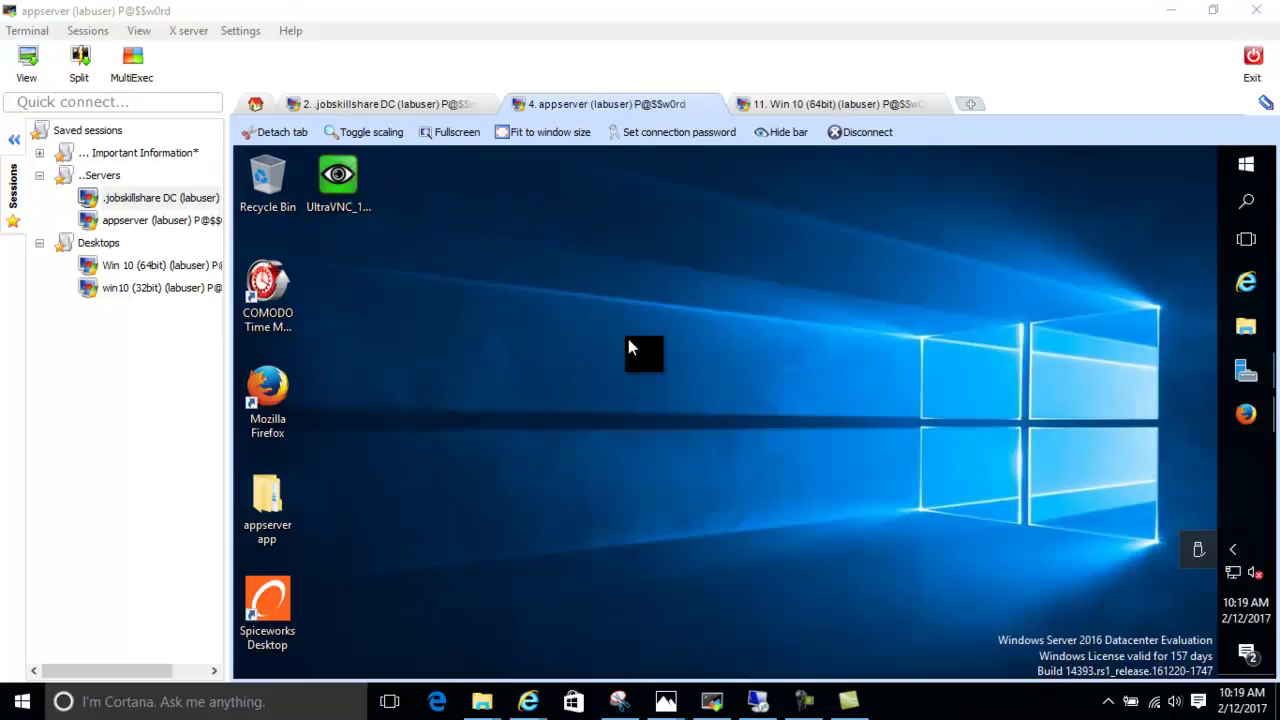
pyautogui.rightClick(1260, 465)
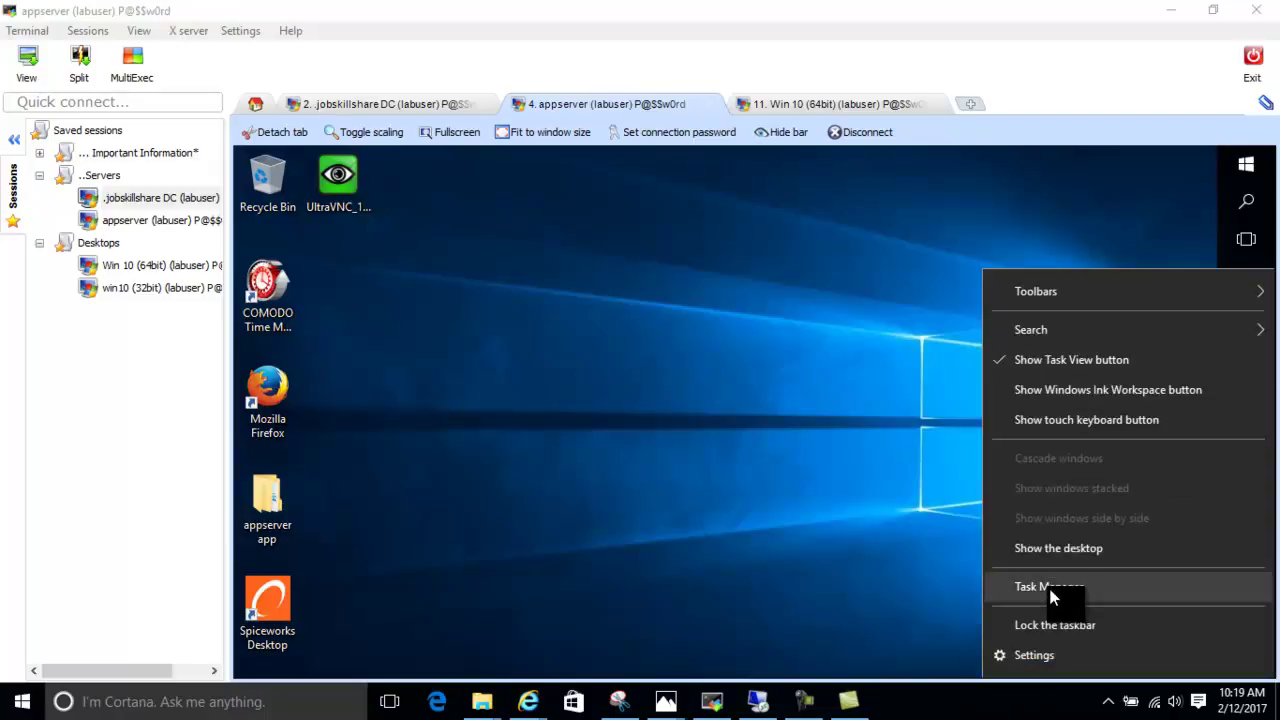
pyautogui.click(1050, 590)
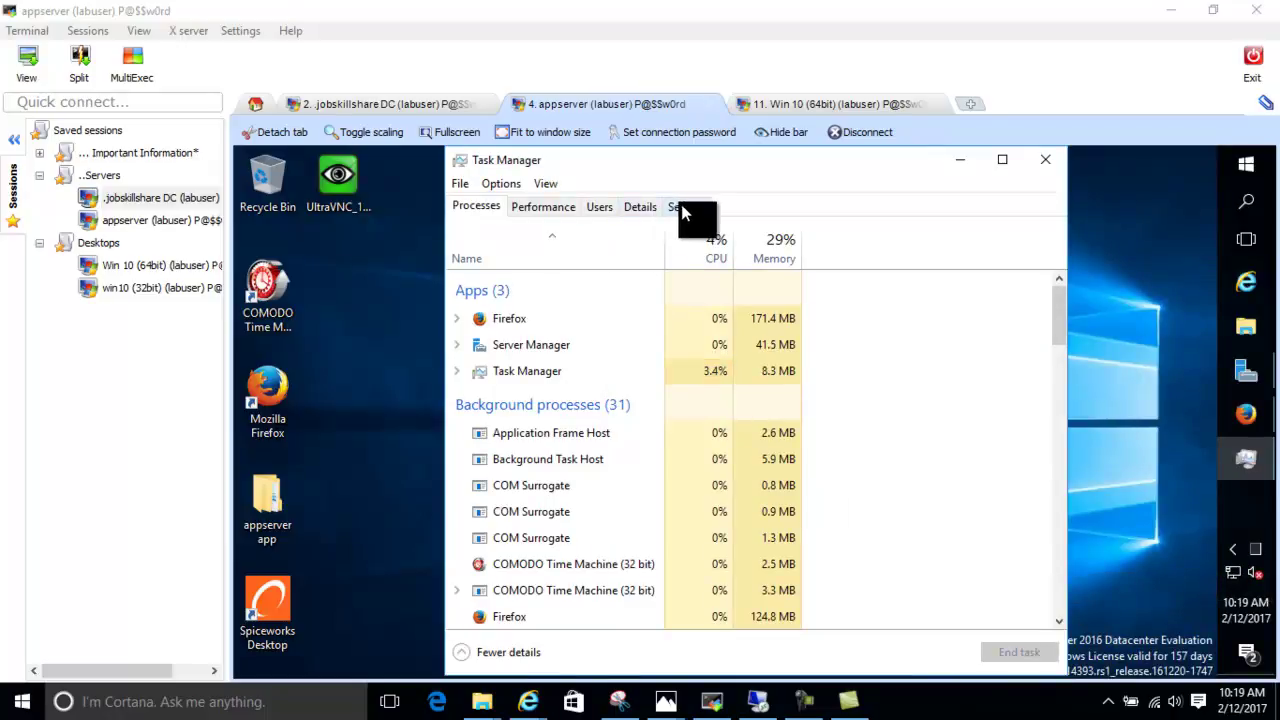
pyautogui.click(680, 210)
pyautogui.click(488, 207)
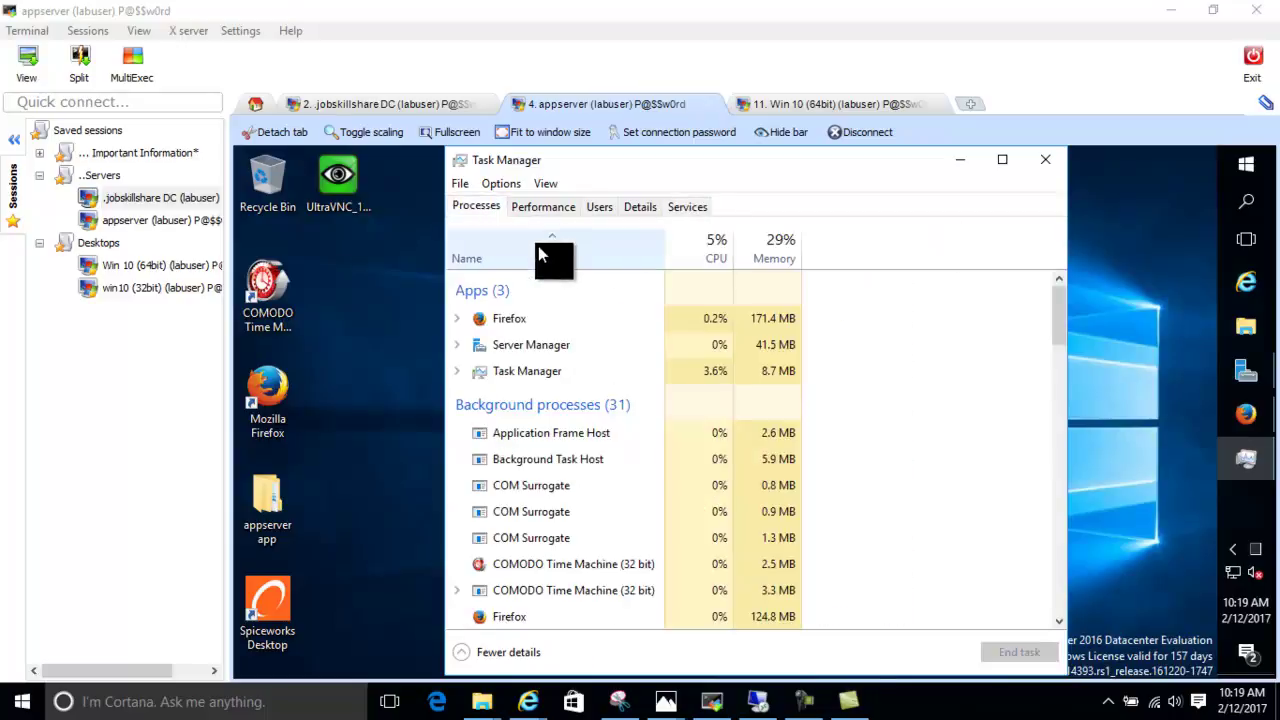
pyautogui.click(480, 652)
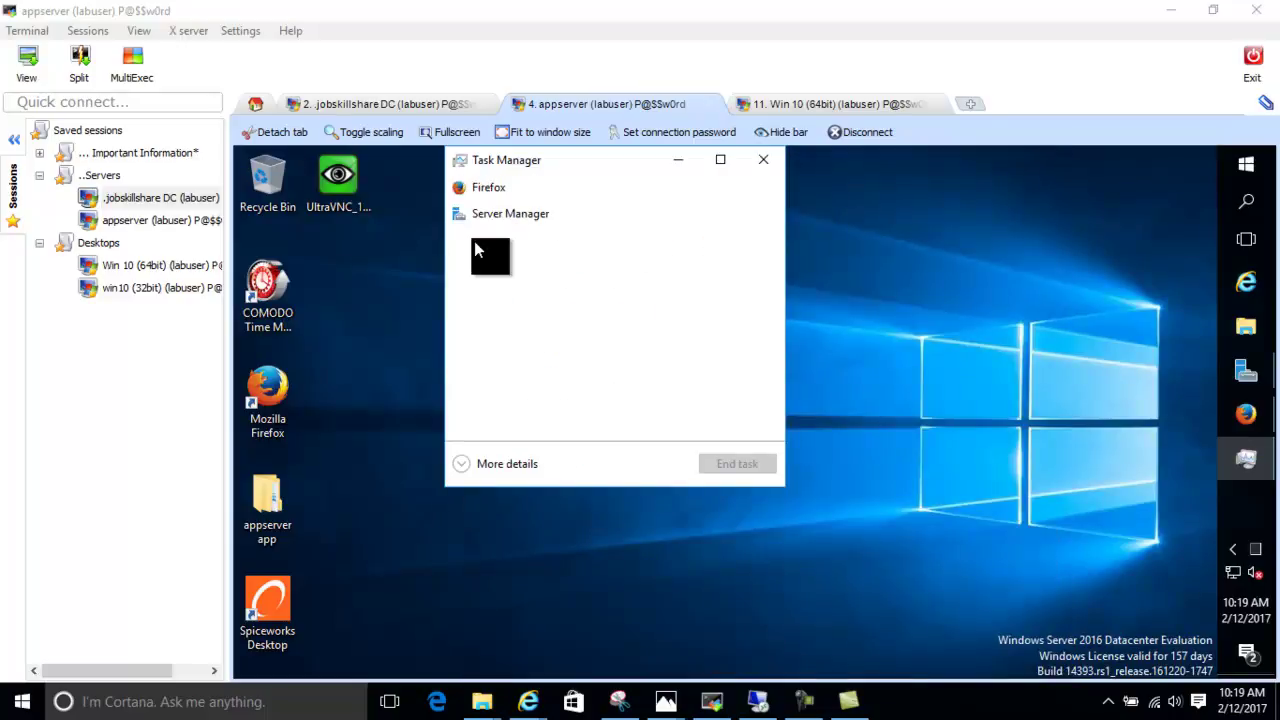
pyautogui.click(466, 464)
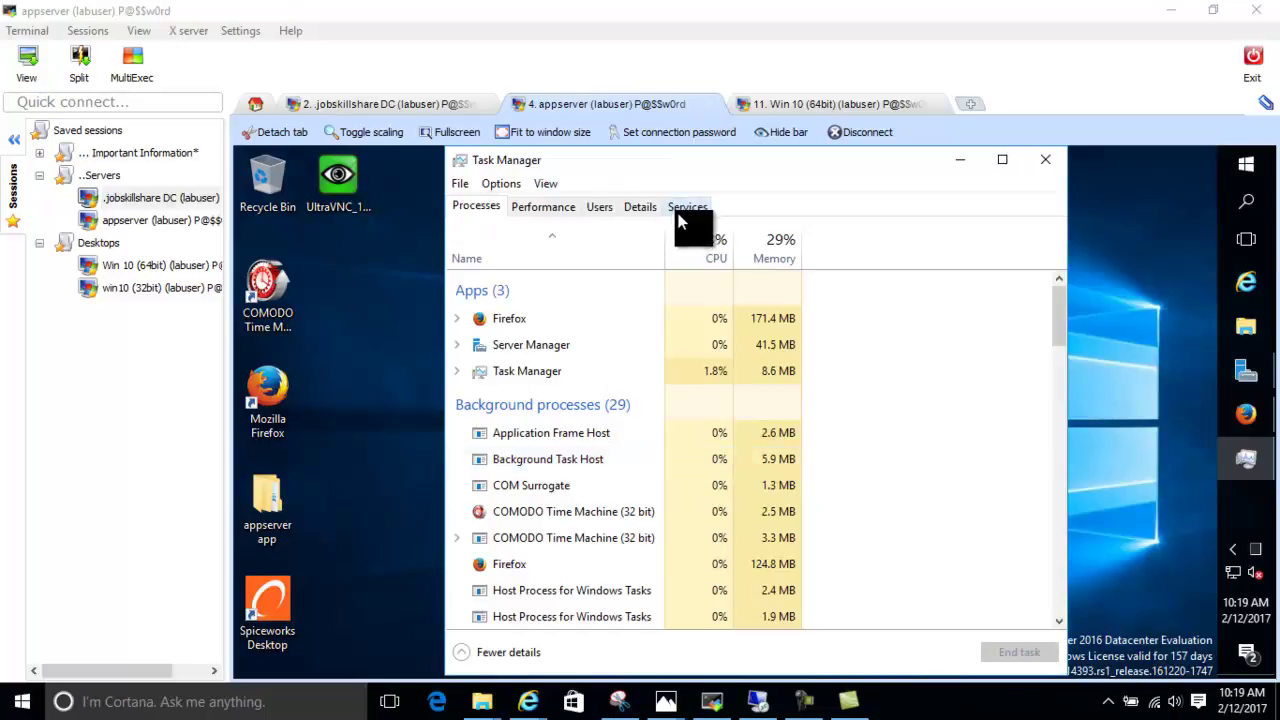
pyautogui.click(682, 210)
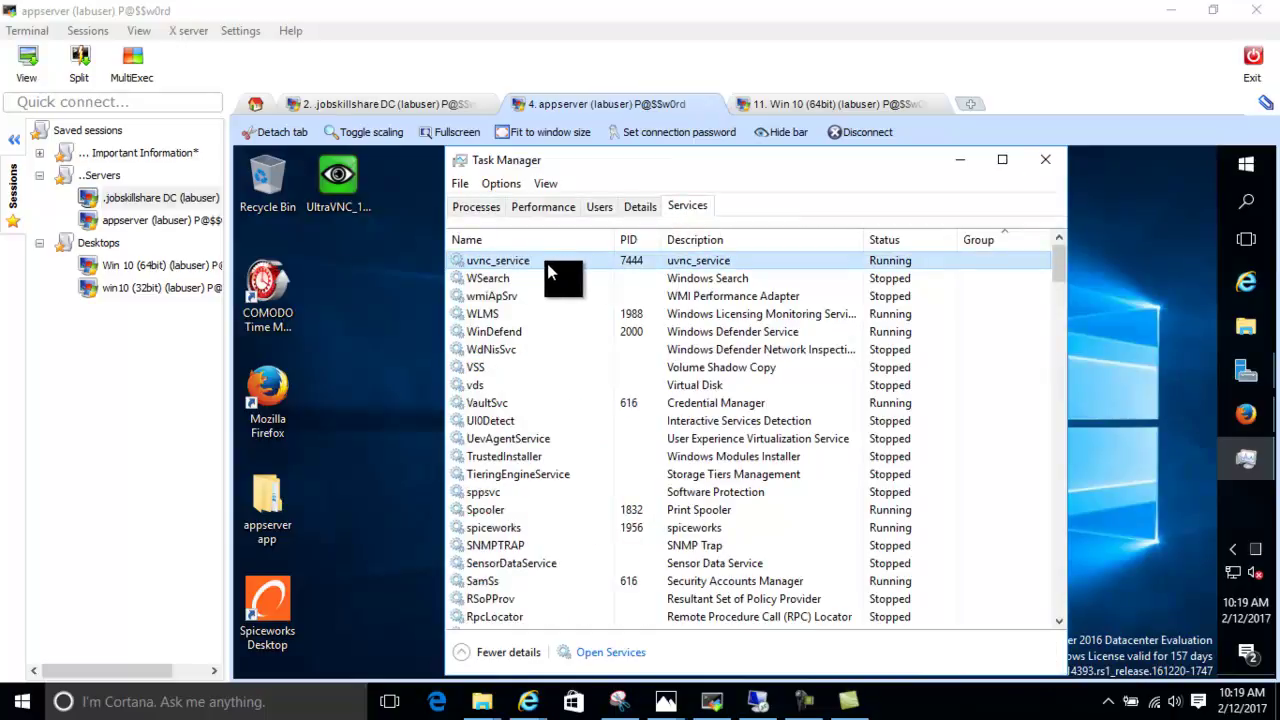
# Minimize Task Manager and show the hidden tray icons, including WinVNC
pyautogui.click(1247, 202)
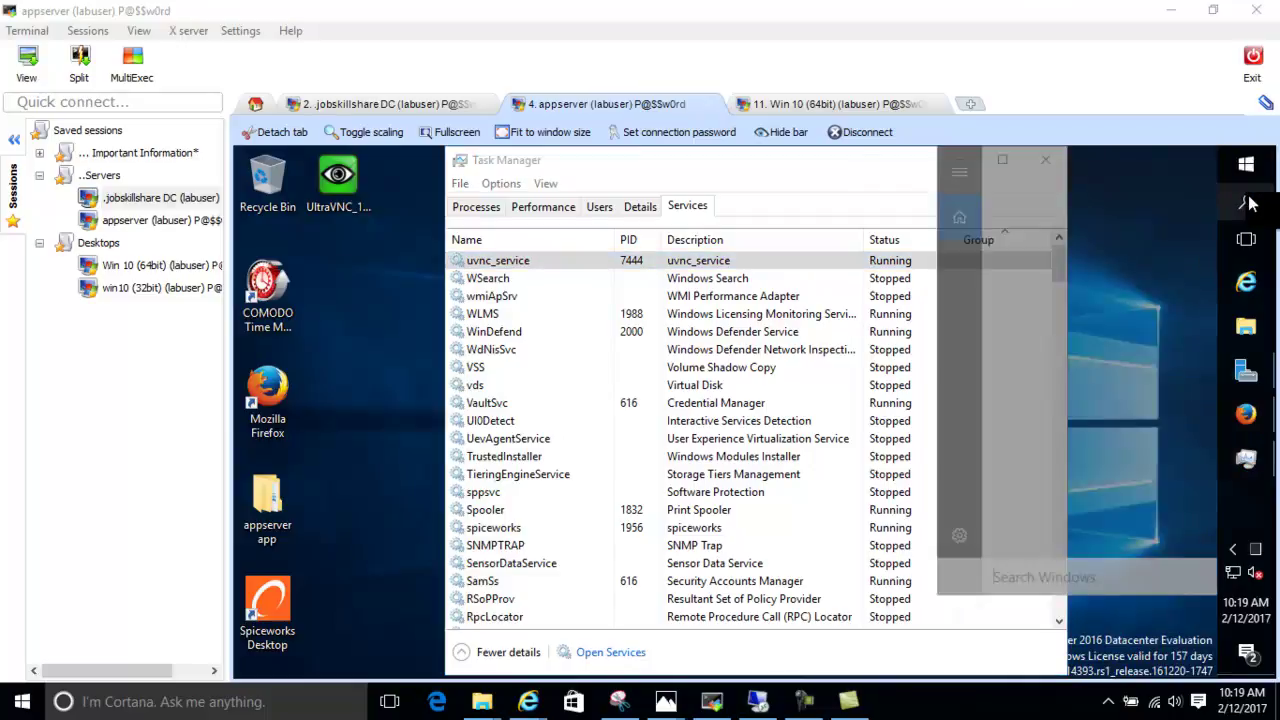
pyautogui.write('u')
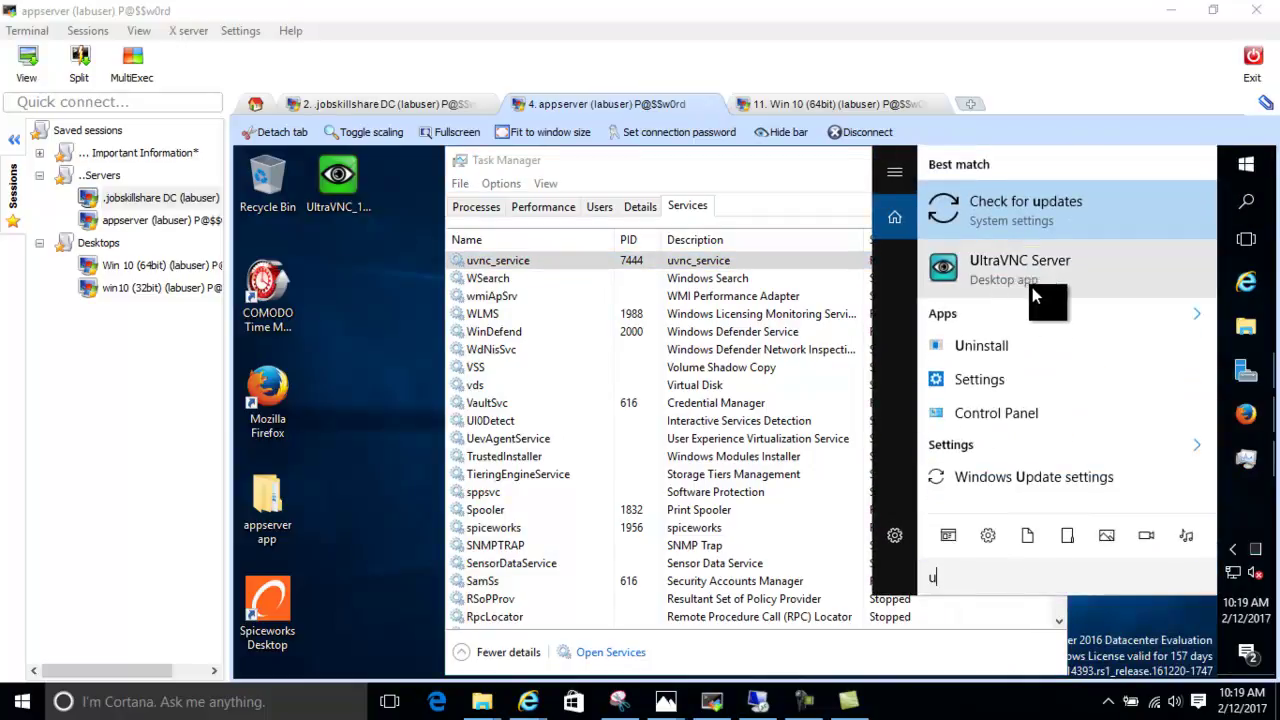
pyautogui.click(1012, 284)
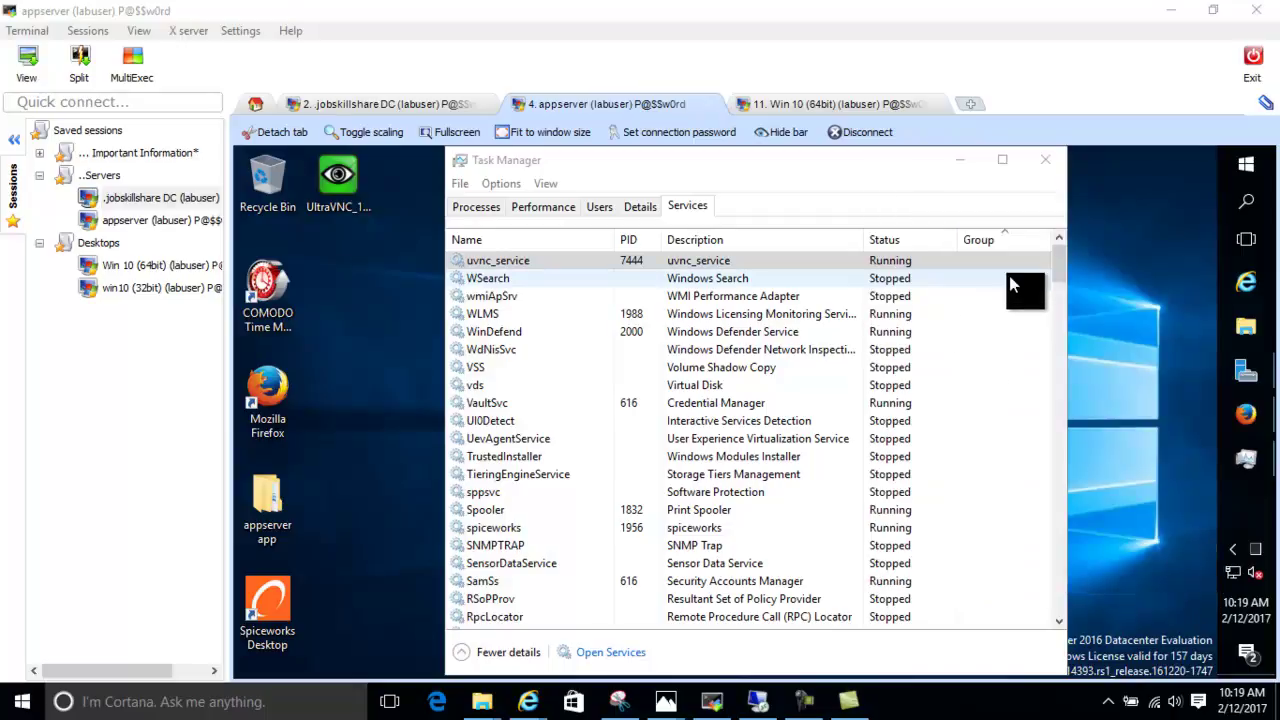
pyautogui.click(963, 161)
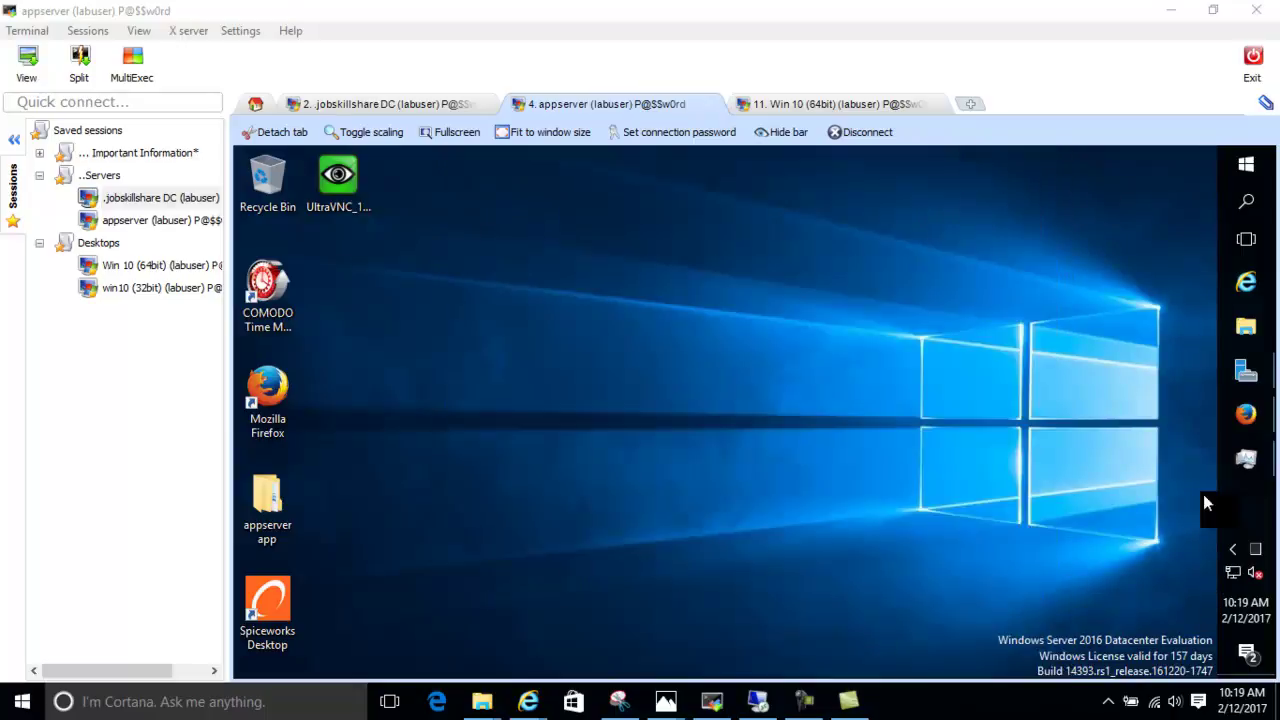
pyautogui.click(1230, 550)
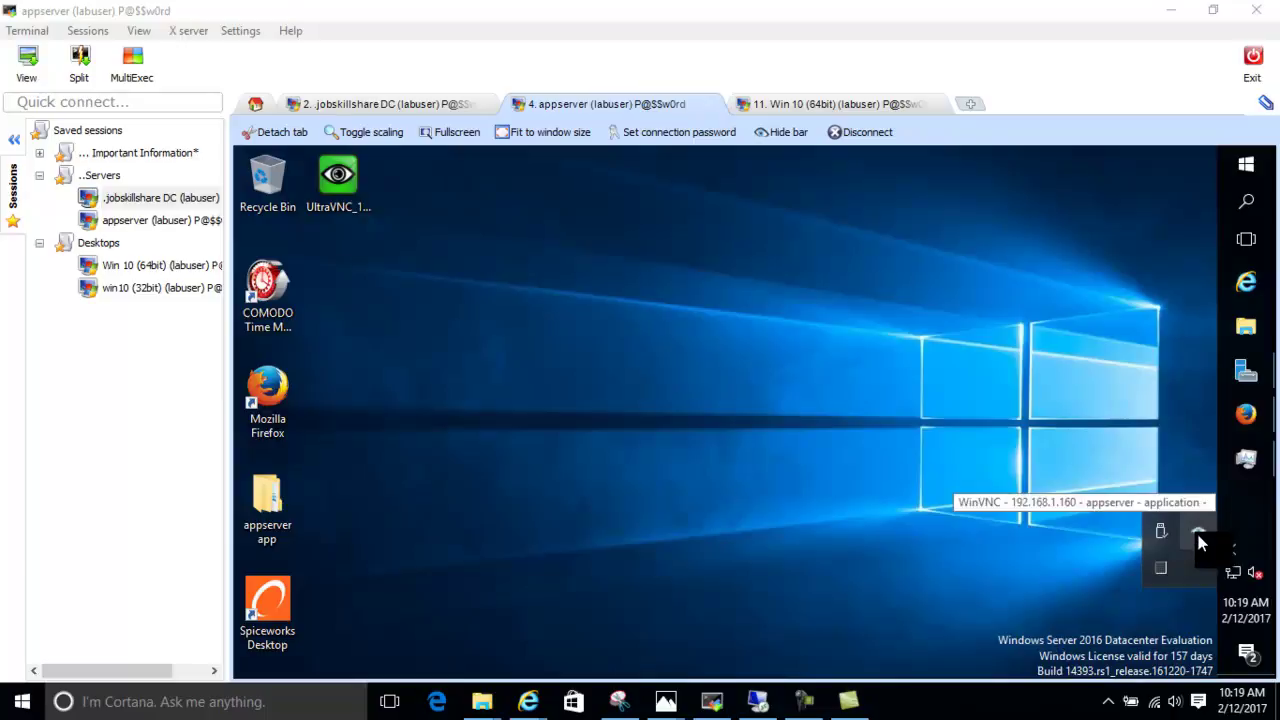
# Open WinVNC Admin Properties and enter the VNC password and a view-only password
pyautogui.rightClick(1197, 538)
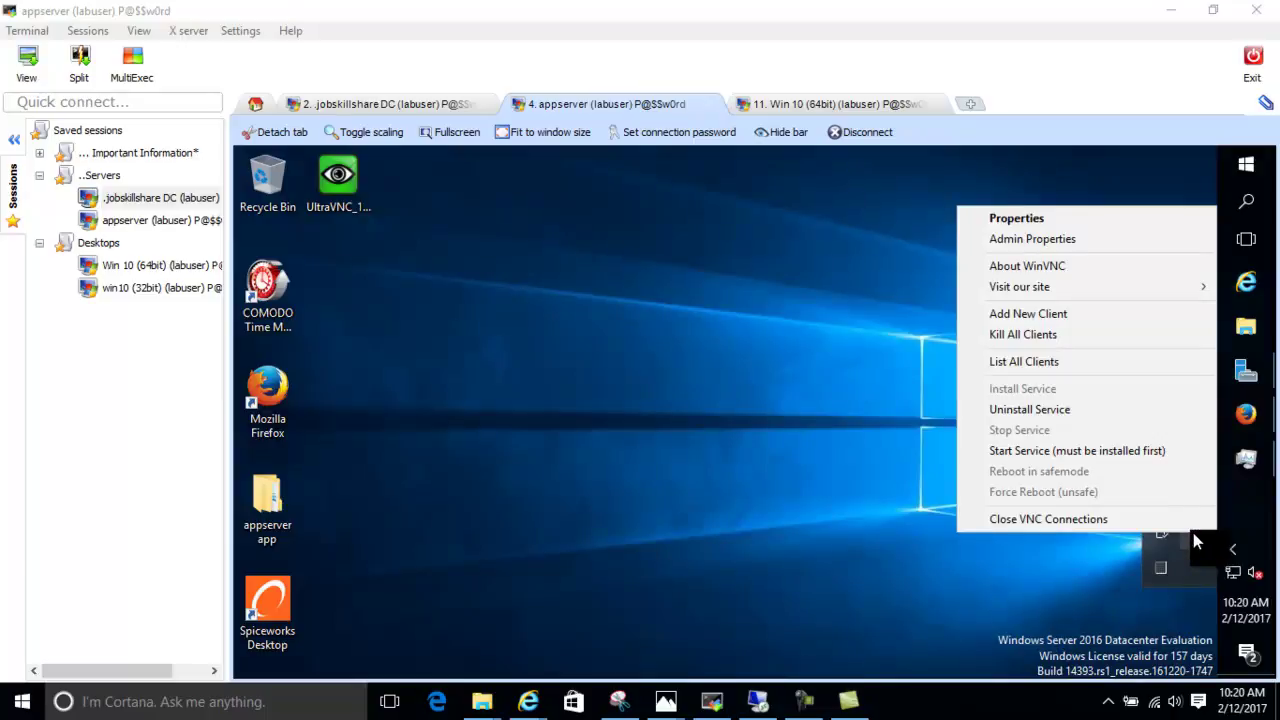
pyautogui.click(1020, 240)
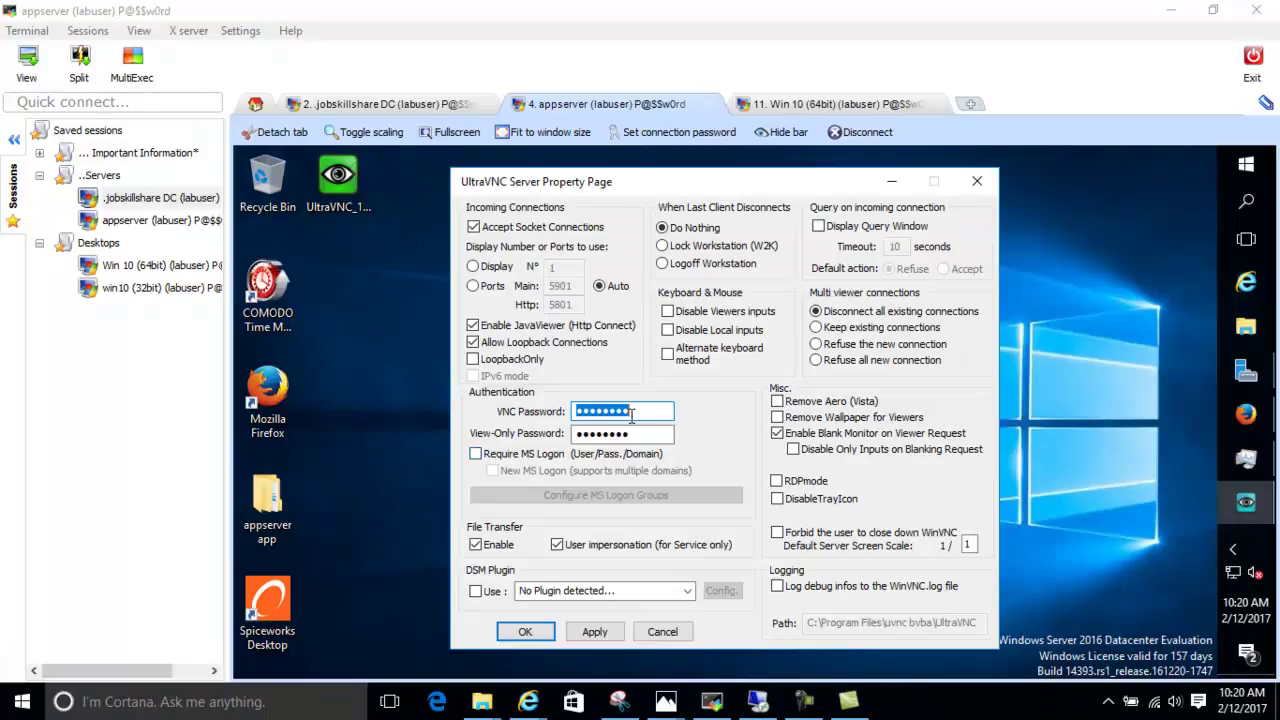
pyautogui.write('P@$$')
pyautogui.press('Tab')
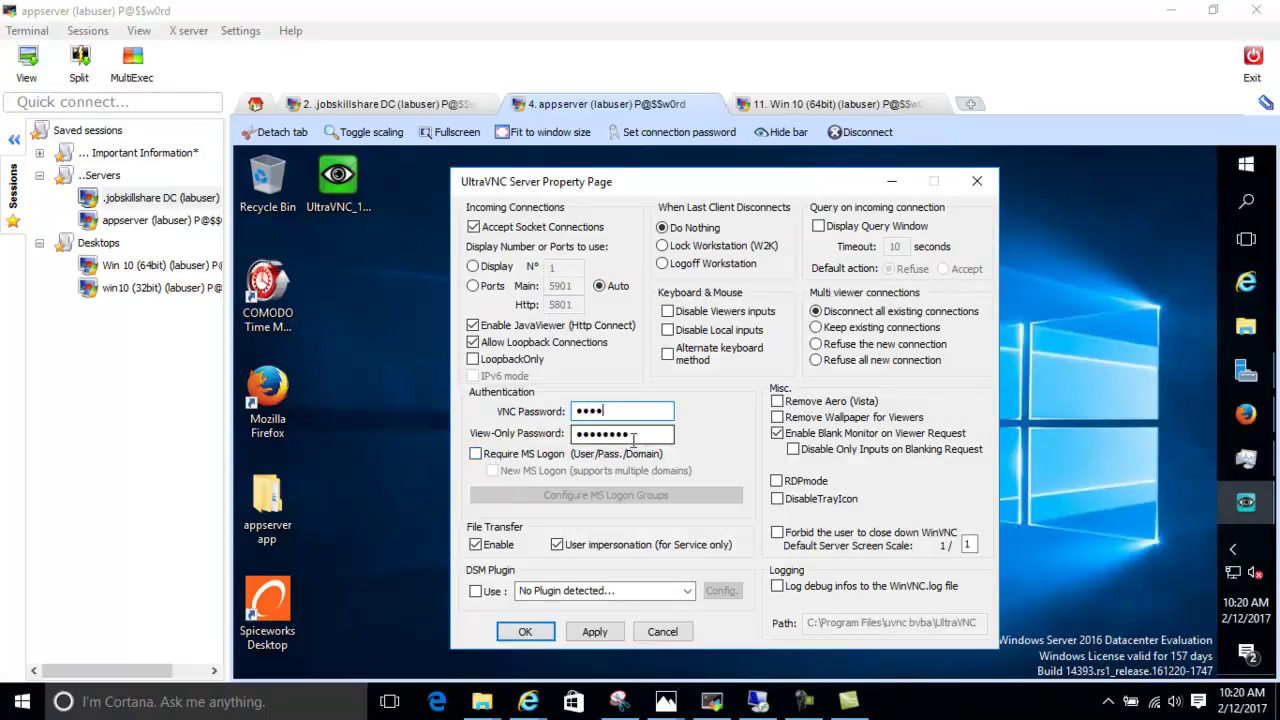
pyautogui.write('P')
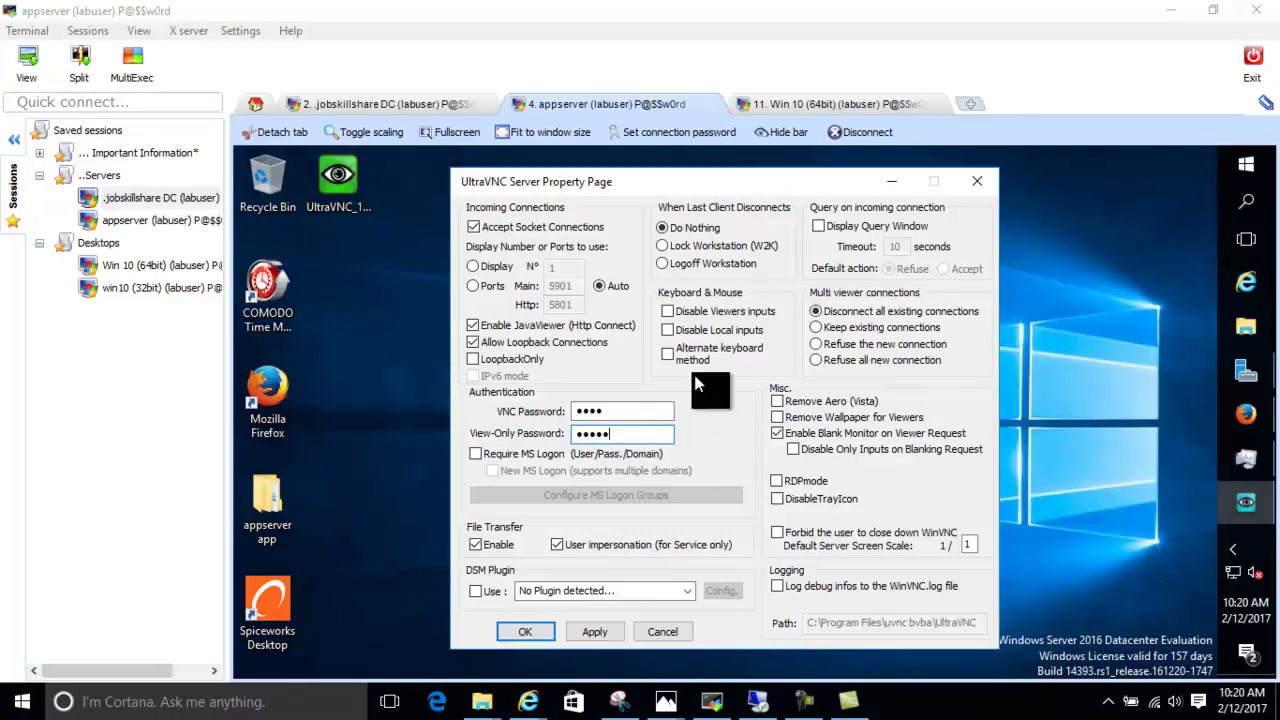
# Enable Require MS Logon and New MS Logon, then inspect the MS Logon group permissions without adding anyone
pyautogui.click(476, 455)
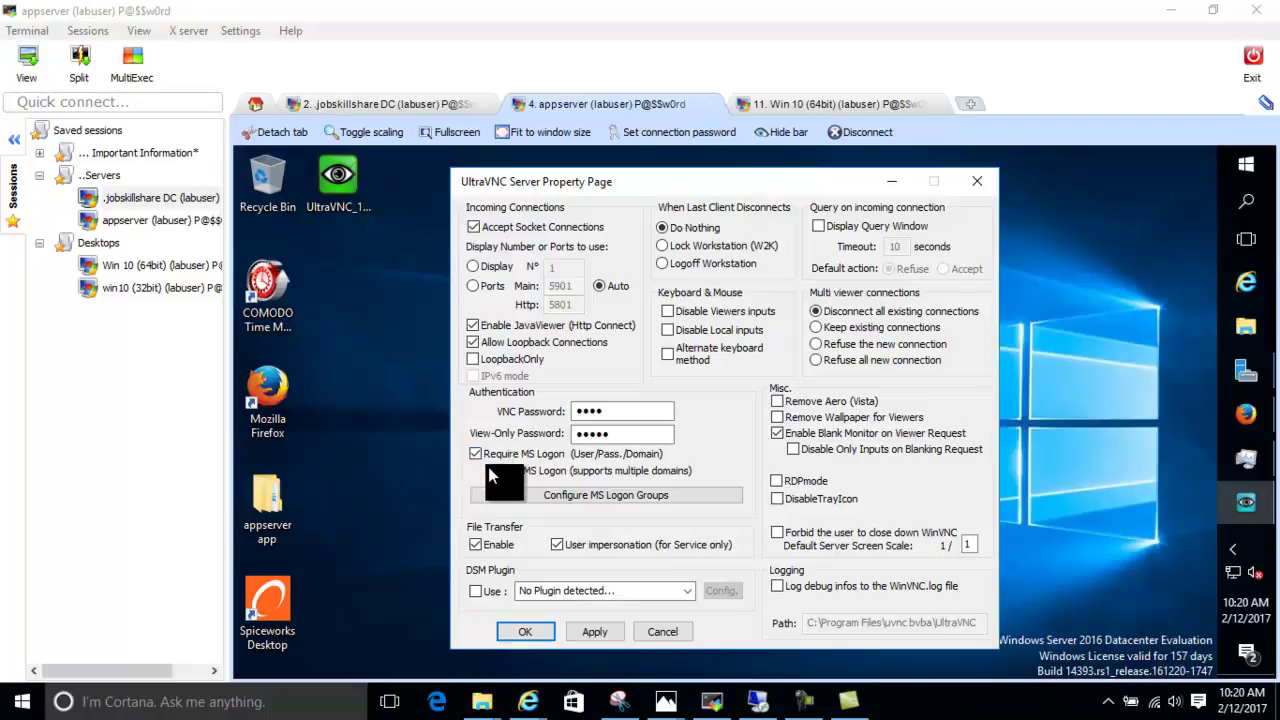
pyautogui.click(493, 471)
pyautogui.click(528, 502)
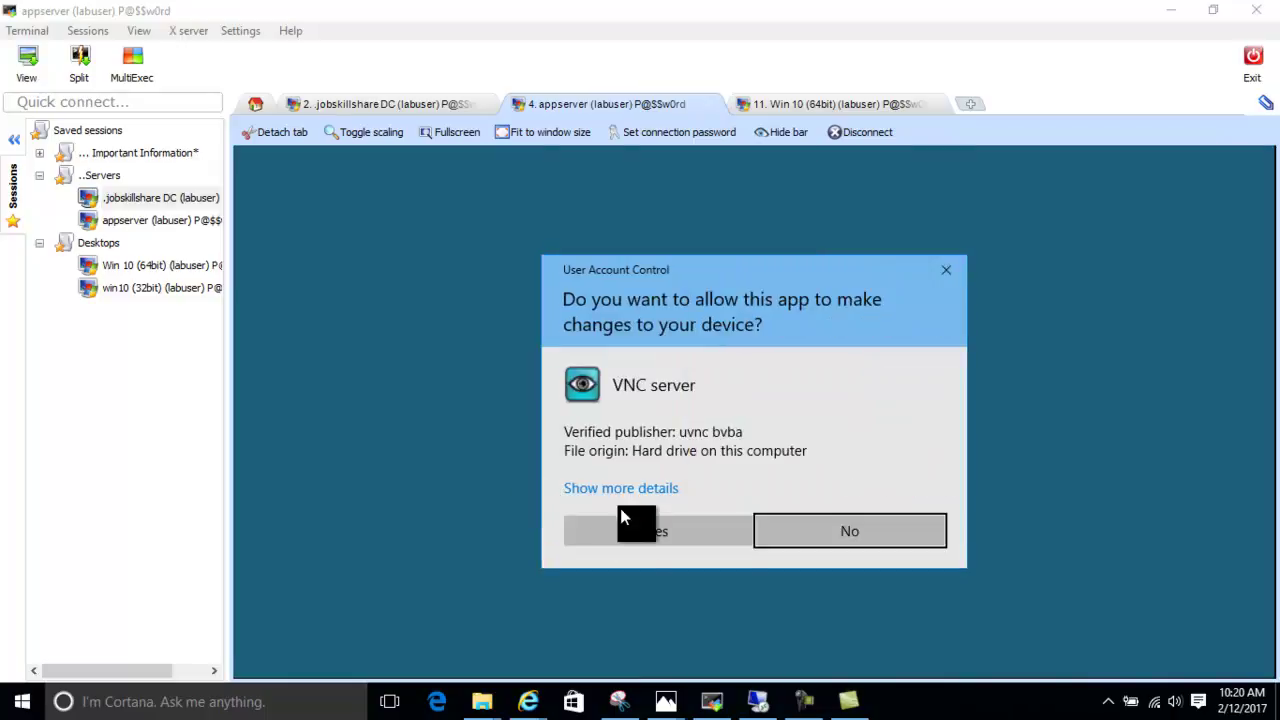
pyautogui.click(619, 522)
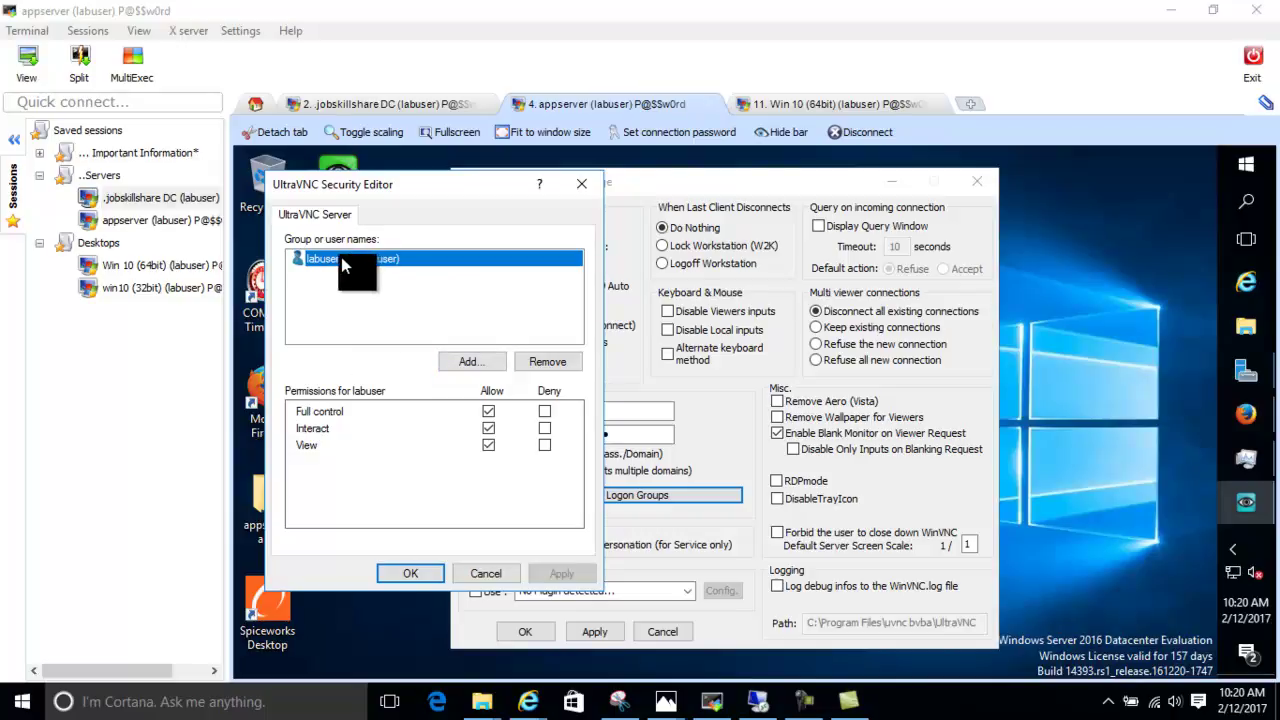
pyautogui.click(470, 364)
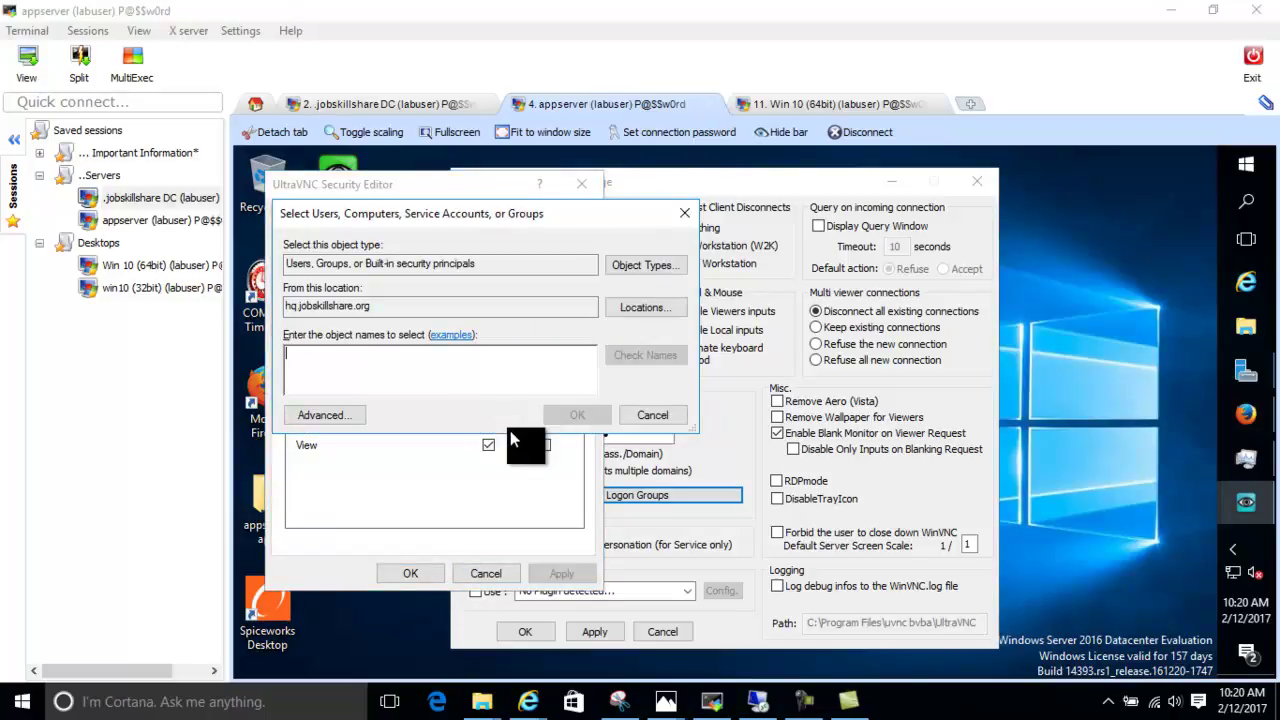
pyautogui.click(635, 418)
# Apply and save the UltraVNC Server settings, approving both prompts, then switch to Win 10 (64bit)
pyautogui.click(408, 574)
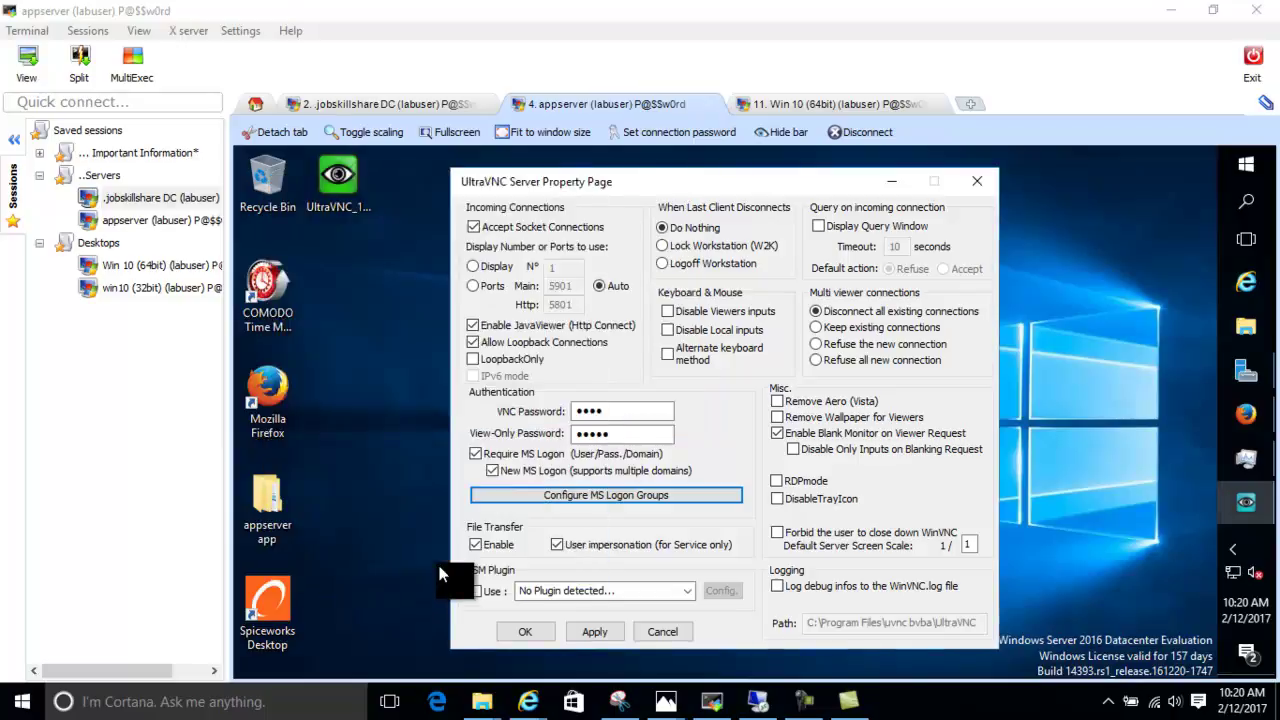
pyautogui.click(594, 631)
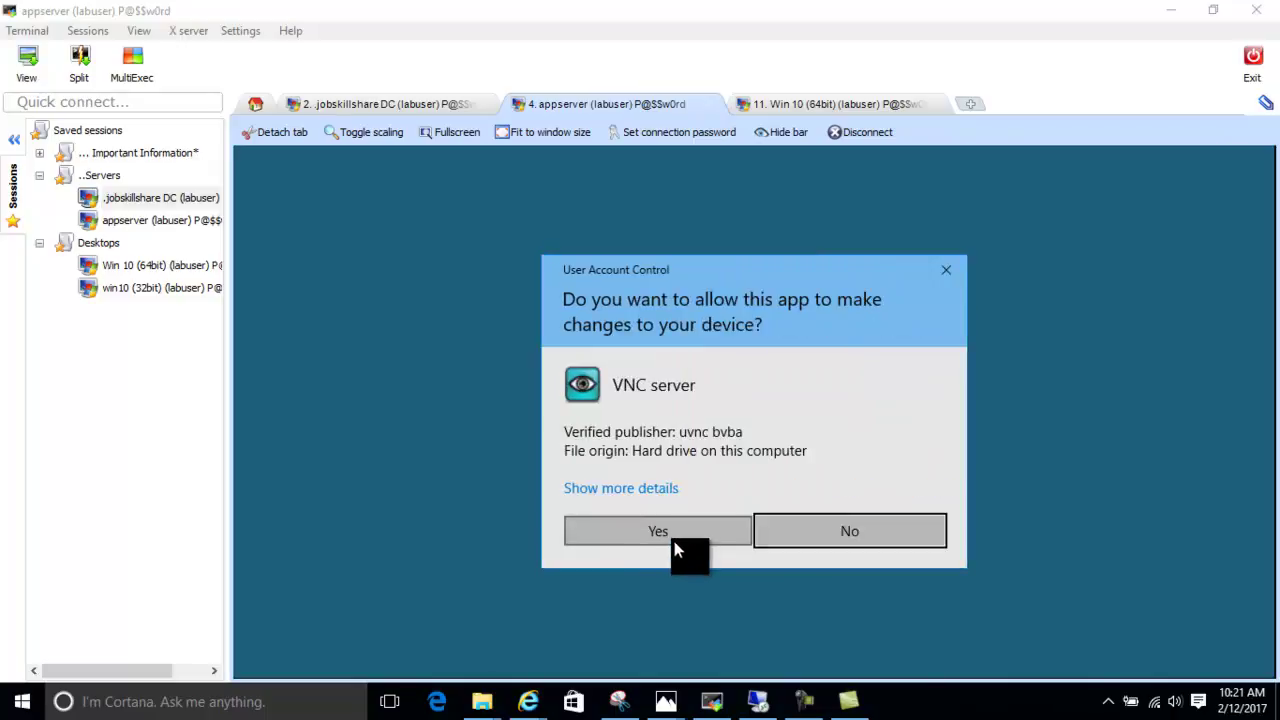
pyautogui.click(676, 535)
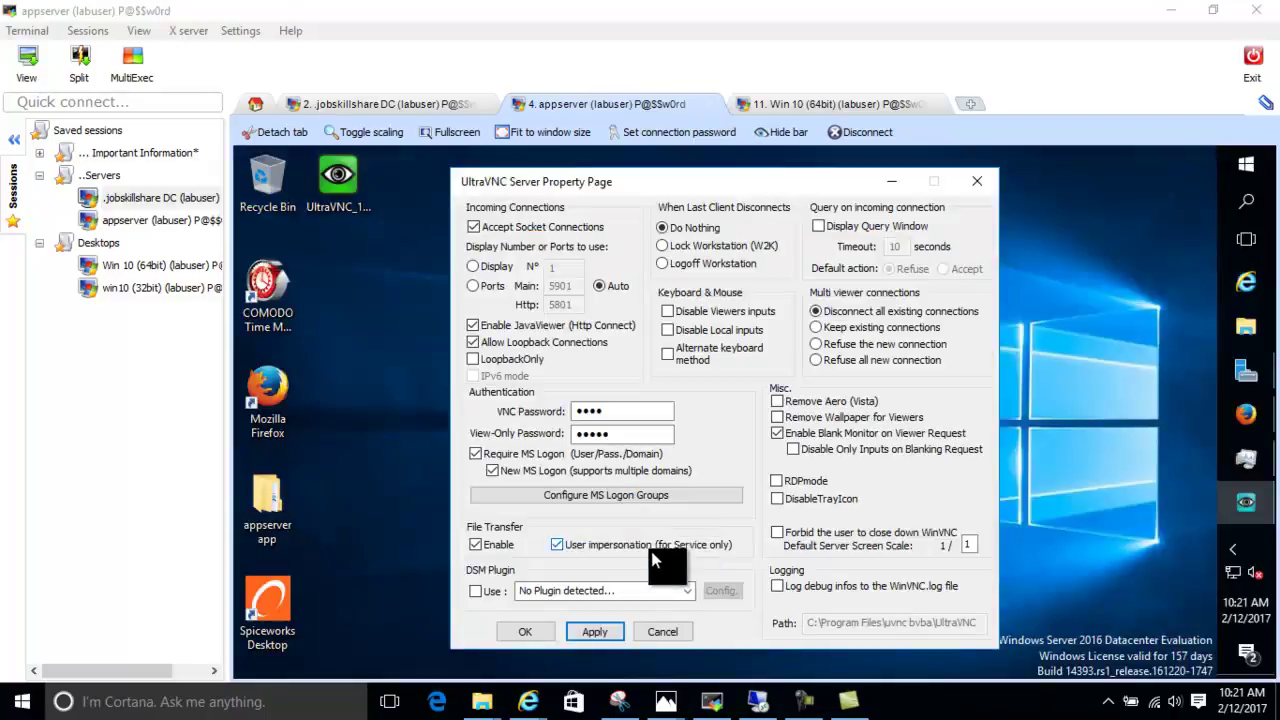
pyautogui.click(528, 631)
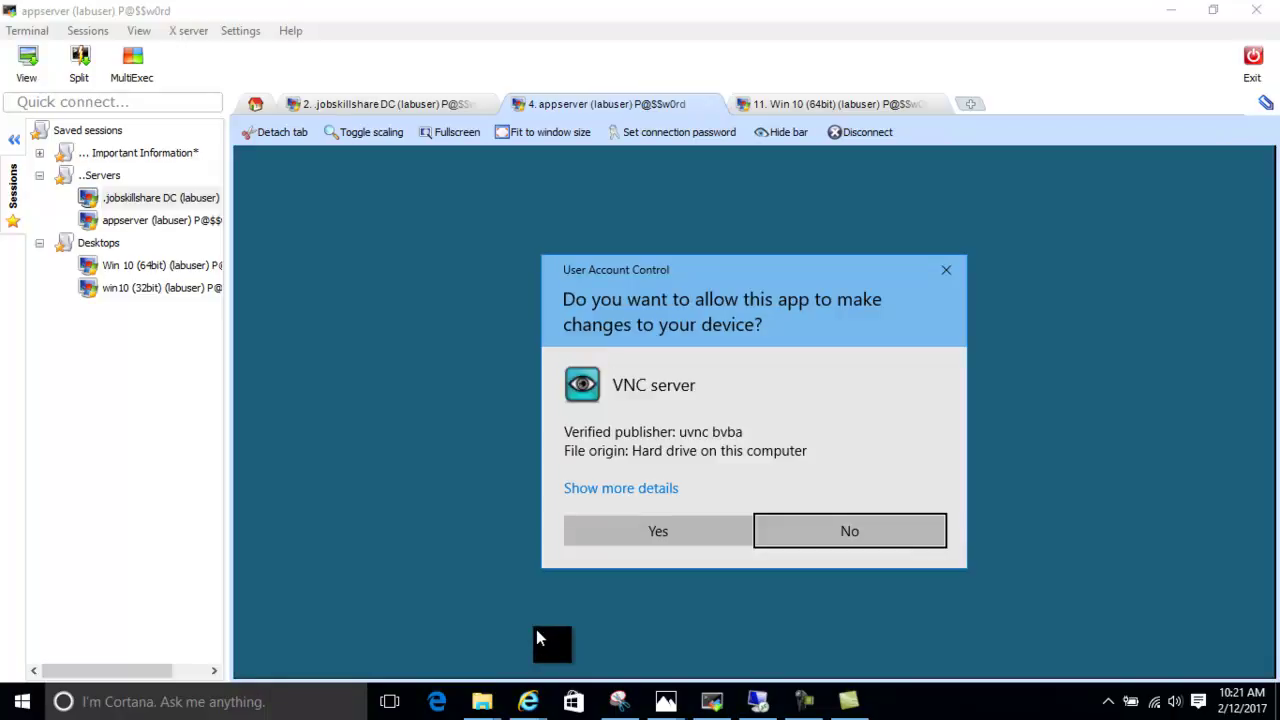
pyautogui.click(656, 533)
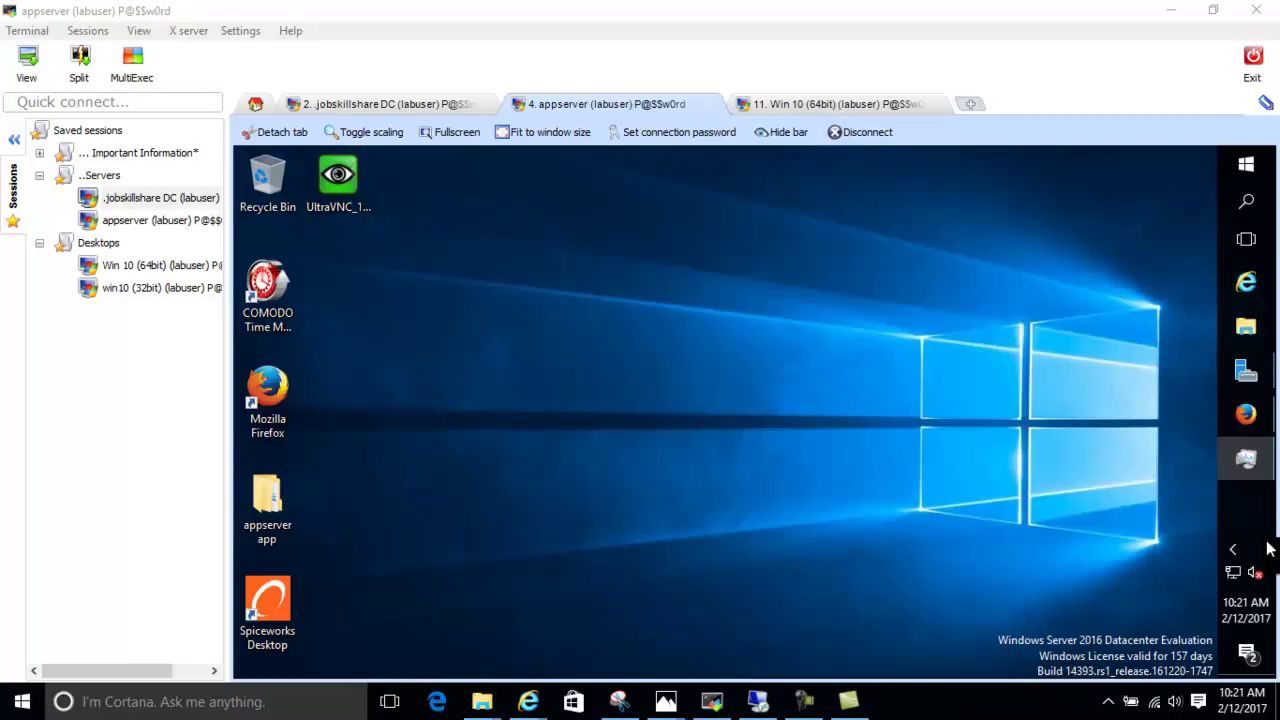
pyautogui.click(834, 105)
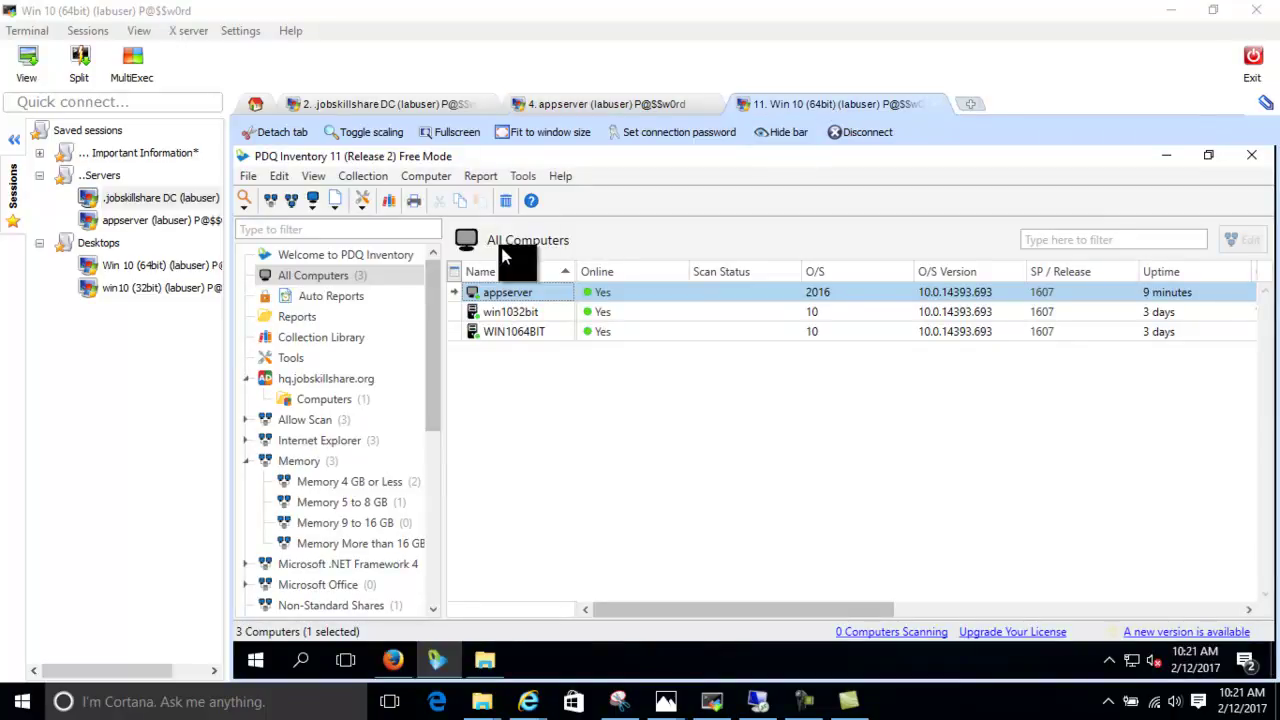
# Launch the UltraVNC installer, choose English, accept the license and keep the default location
pyautogui.click(1172, 165)
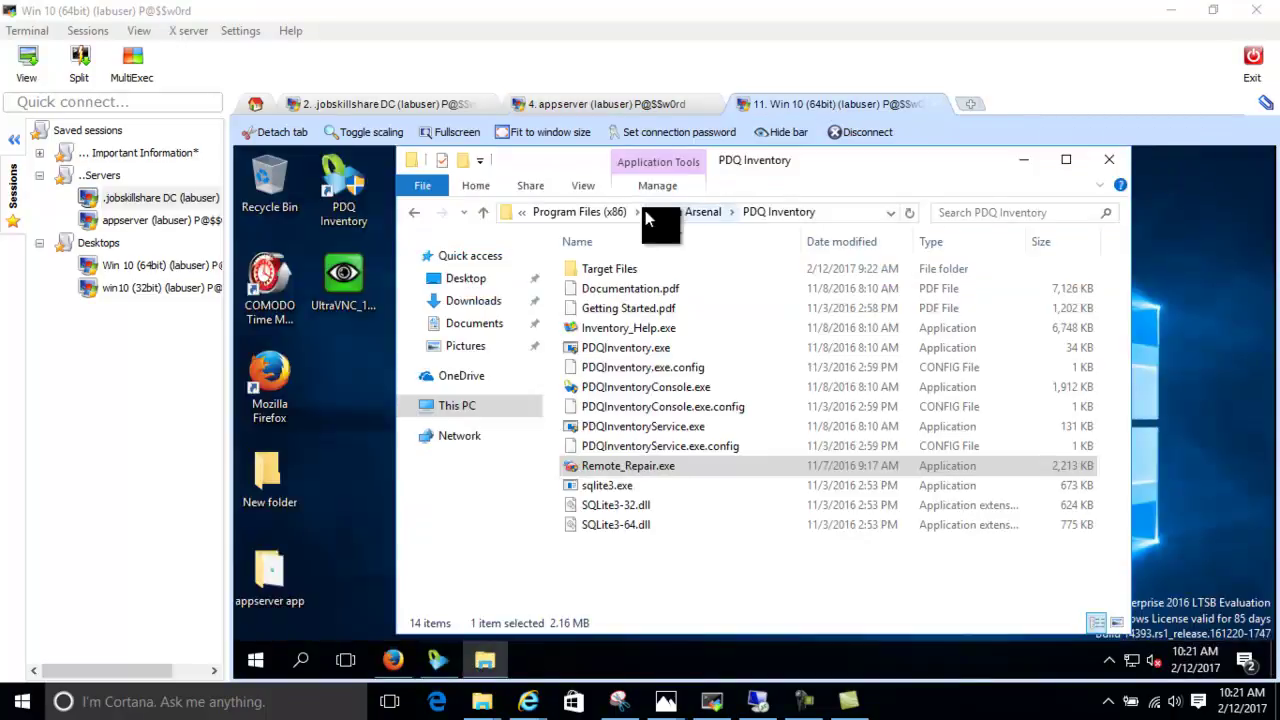
pyautogui.click(366, 288)
pyautogui.doubleClick(366, 285)
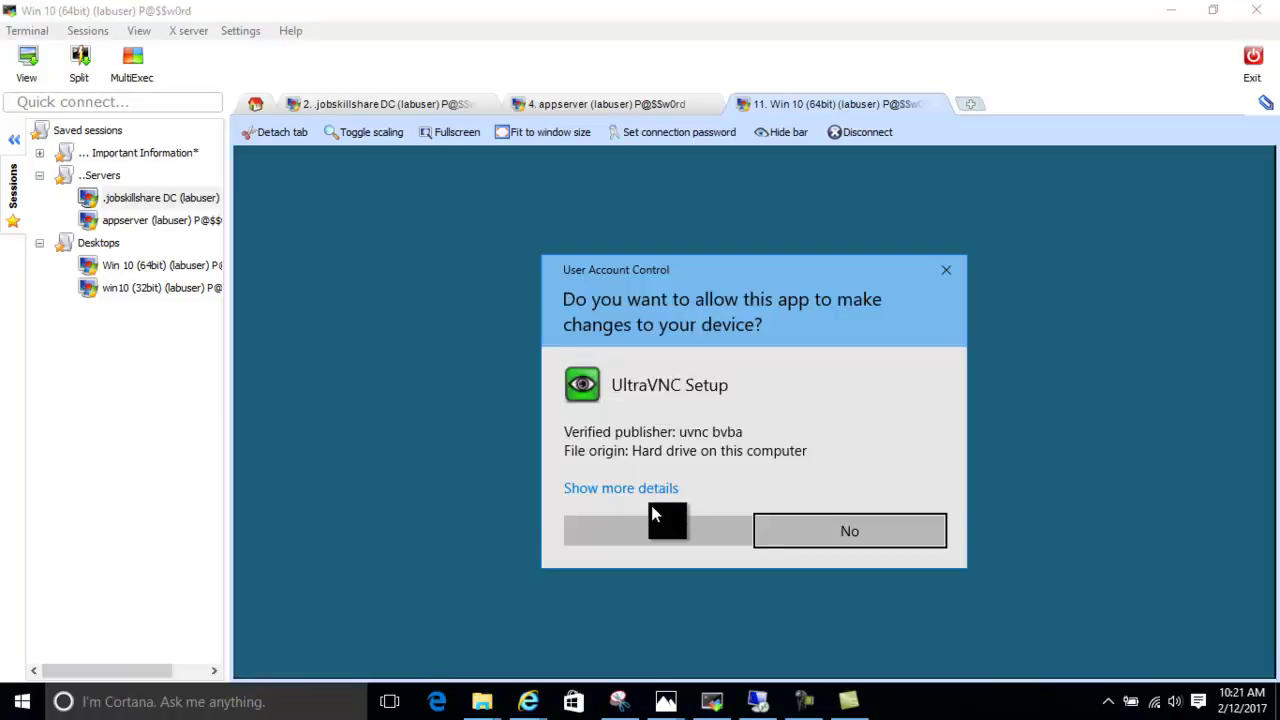
pyautogui.click(652, 530)
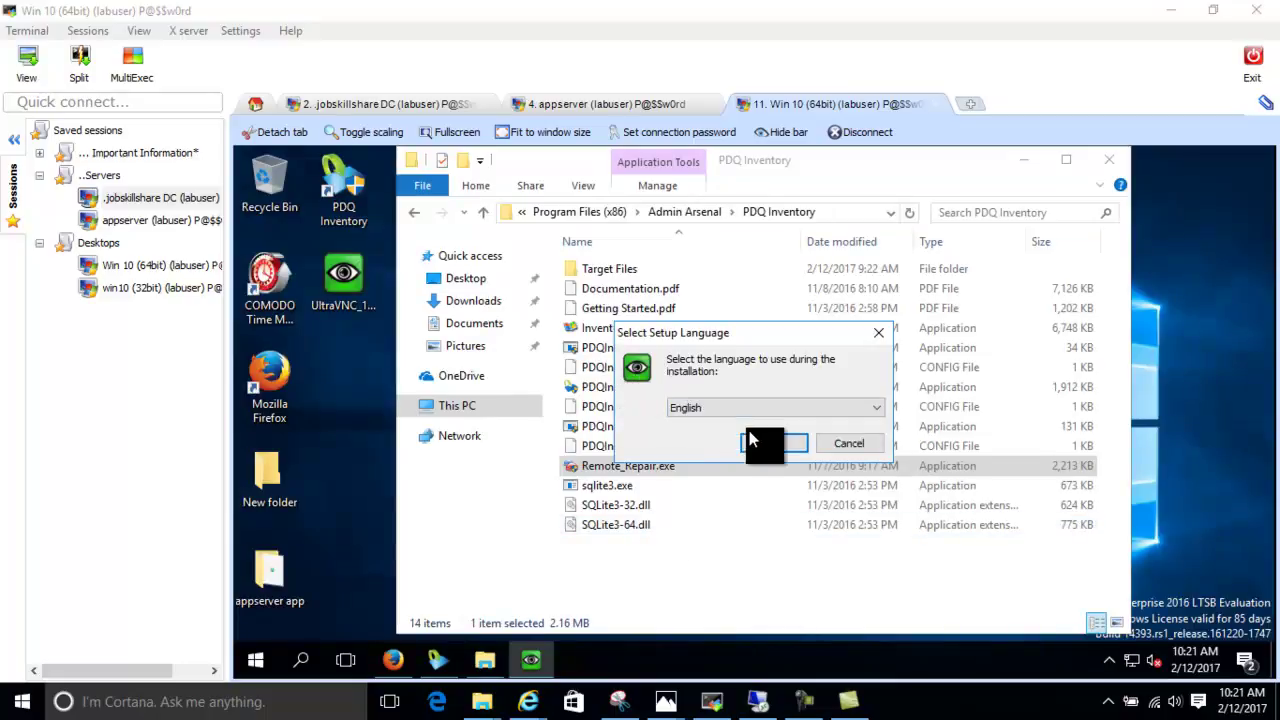
pyautogui.click(757, 443)
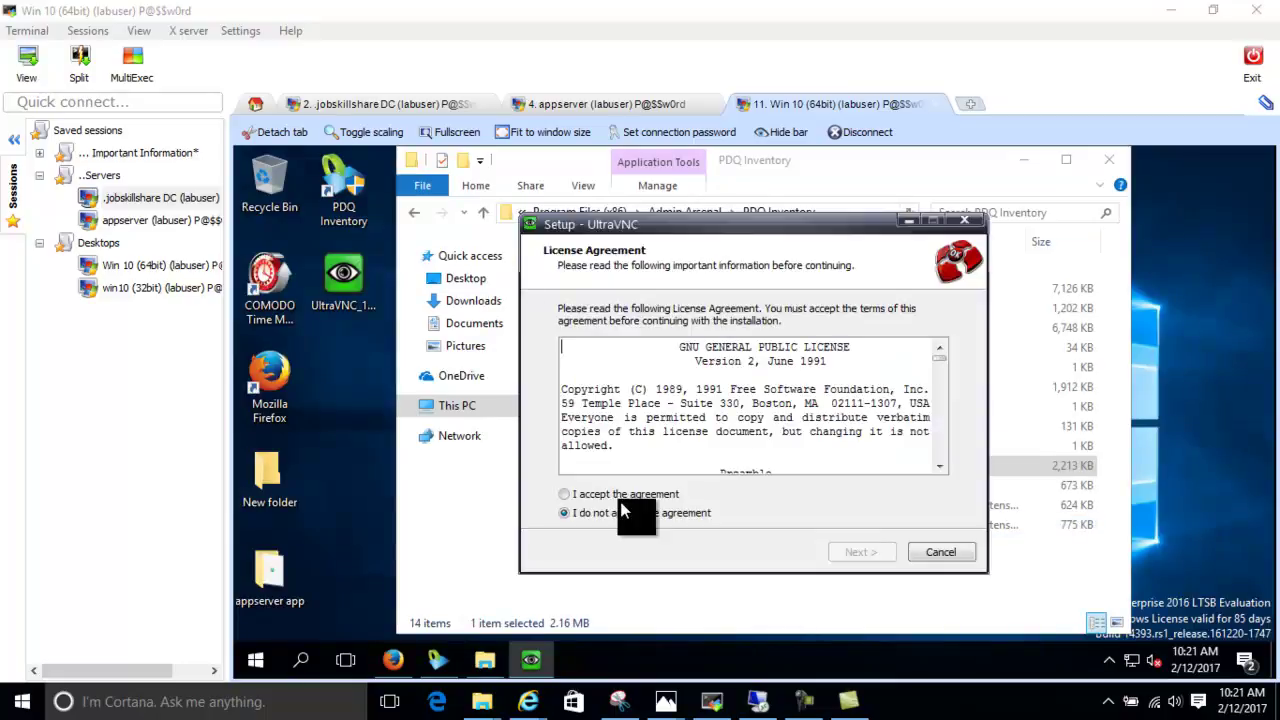
pyautogui.click(630, 495)
pyautogui.click(846, 550)
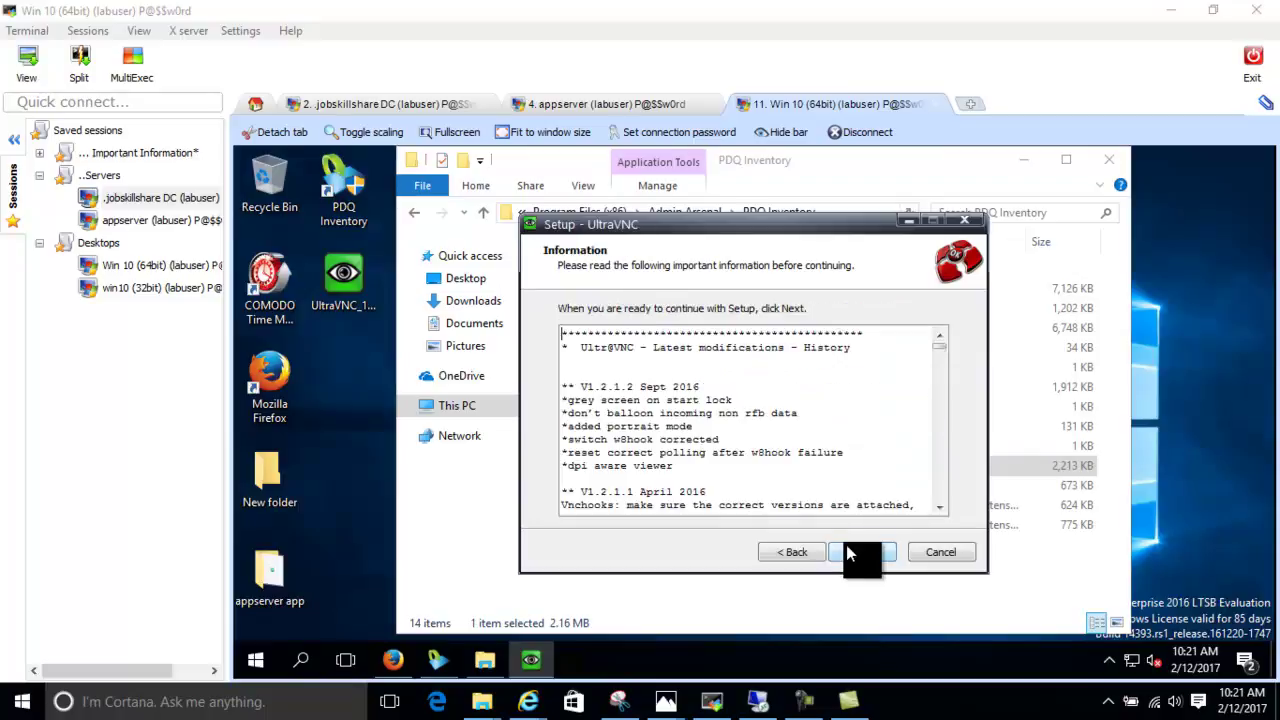
pyautogui.click(846, 550)
pyautogui.click(849, 550)
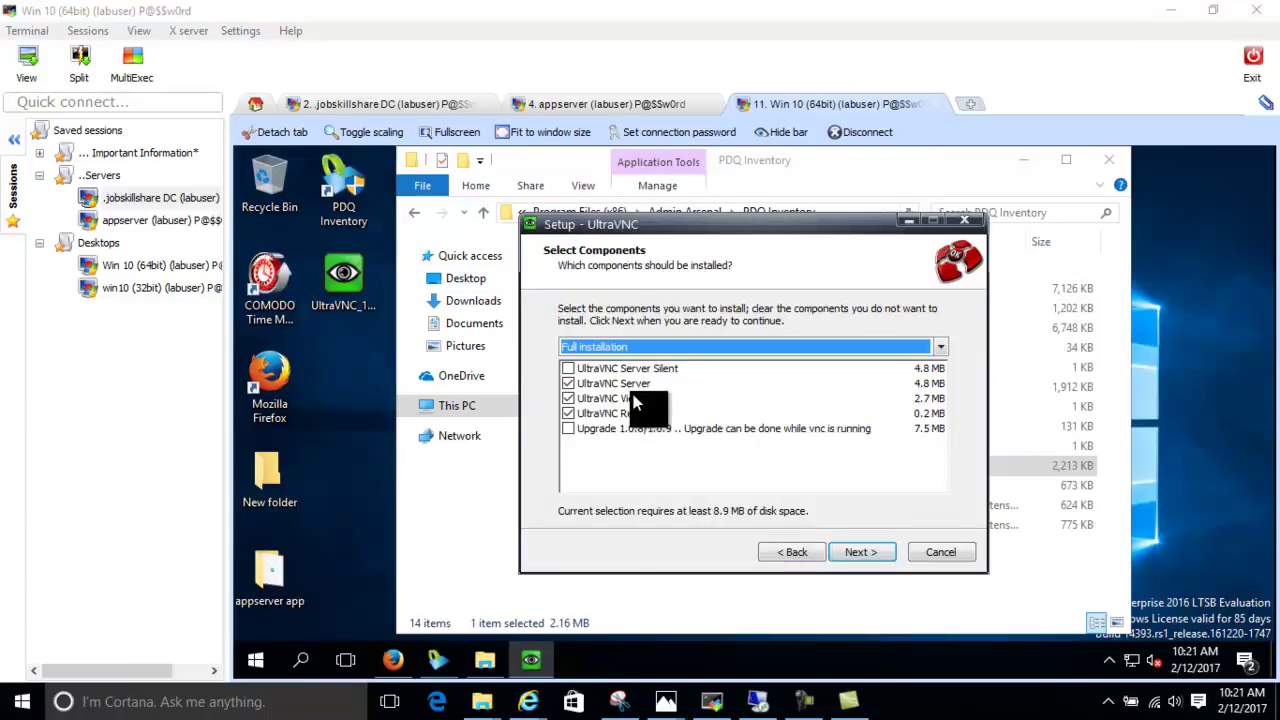
# Deselect Server and Repeater, keep the default Start Menu folder and no desktop icons
pyautogui.click(572, 384)
pyautogui.click(579, 414)
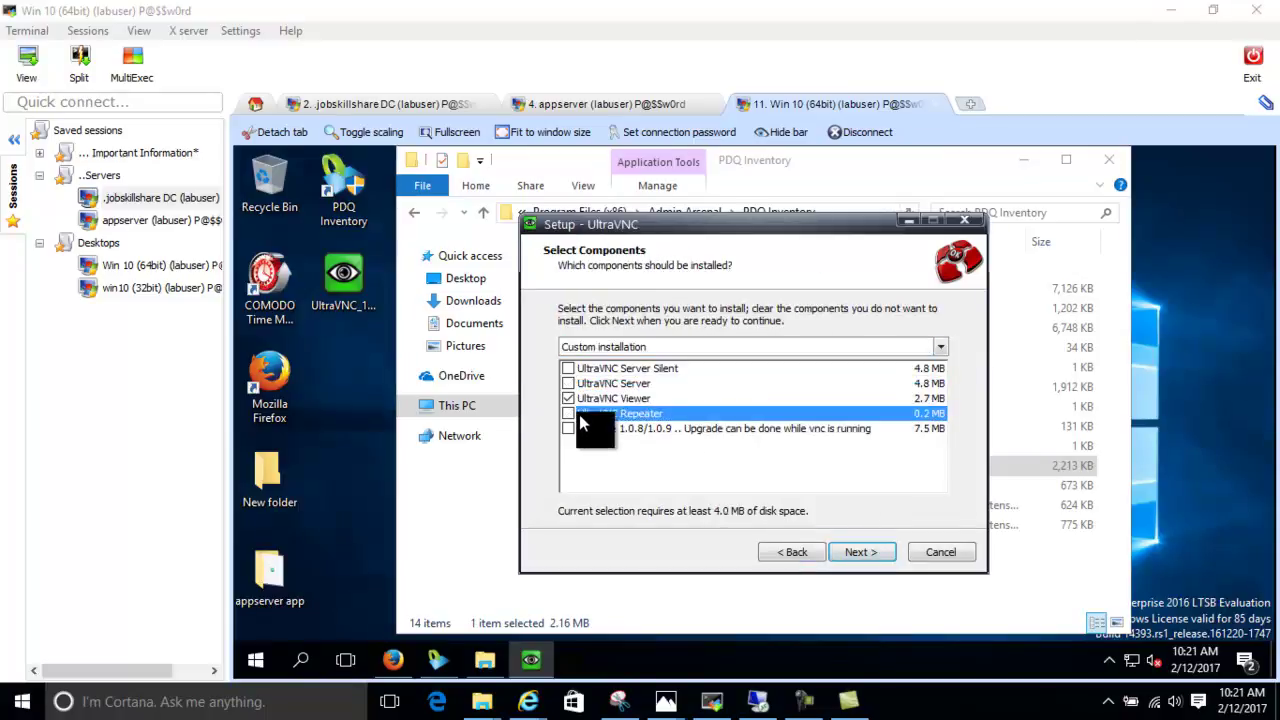
pyautogui.click(846, 552)
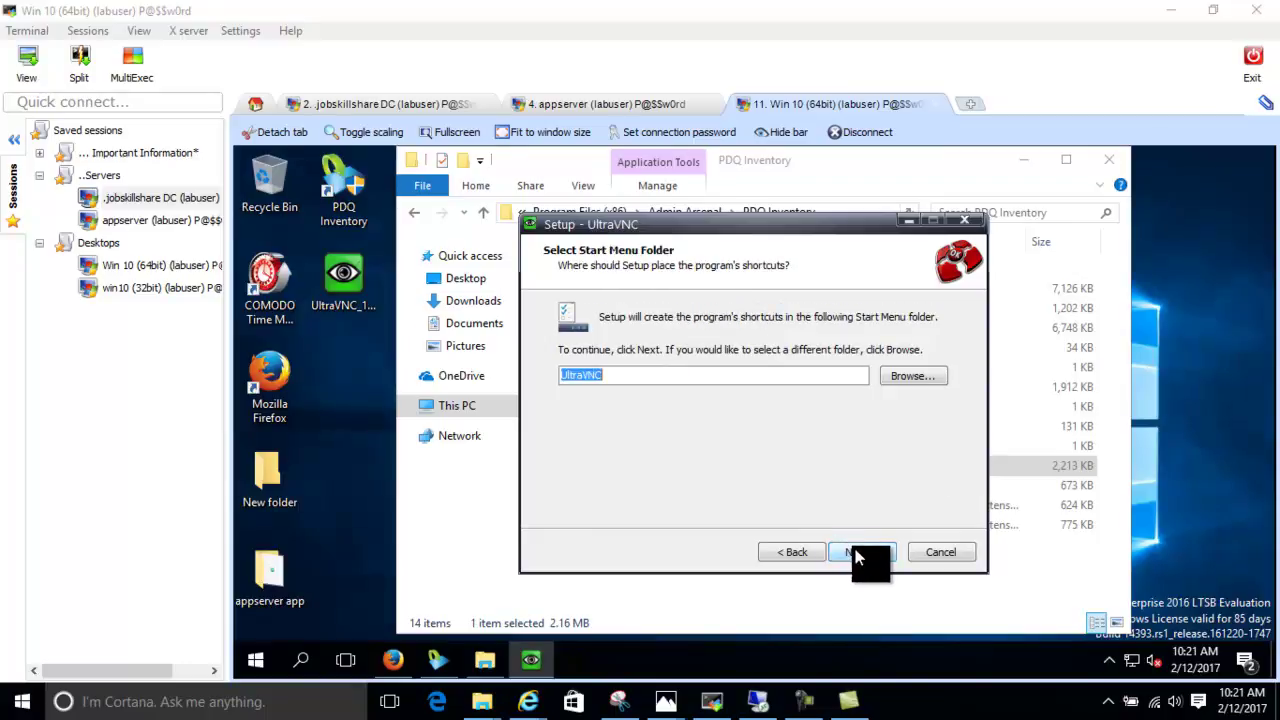
pyautogui.click(855, 556)
pyautogui.click(623, 344)
pyautogui.click(623, 345)
# Install the UltraVNC Viewer and finish without showing latest versions
pyautogui.click(884, 558)
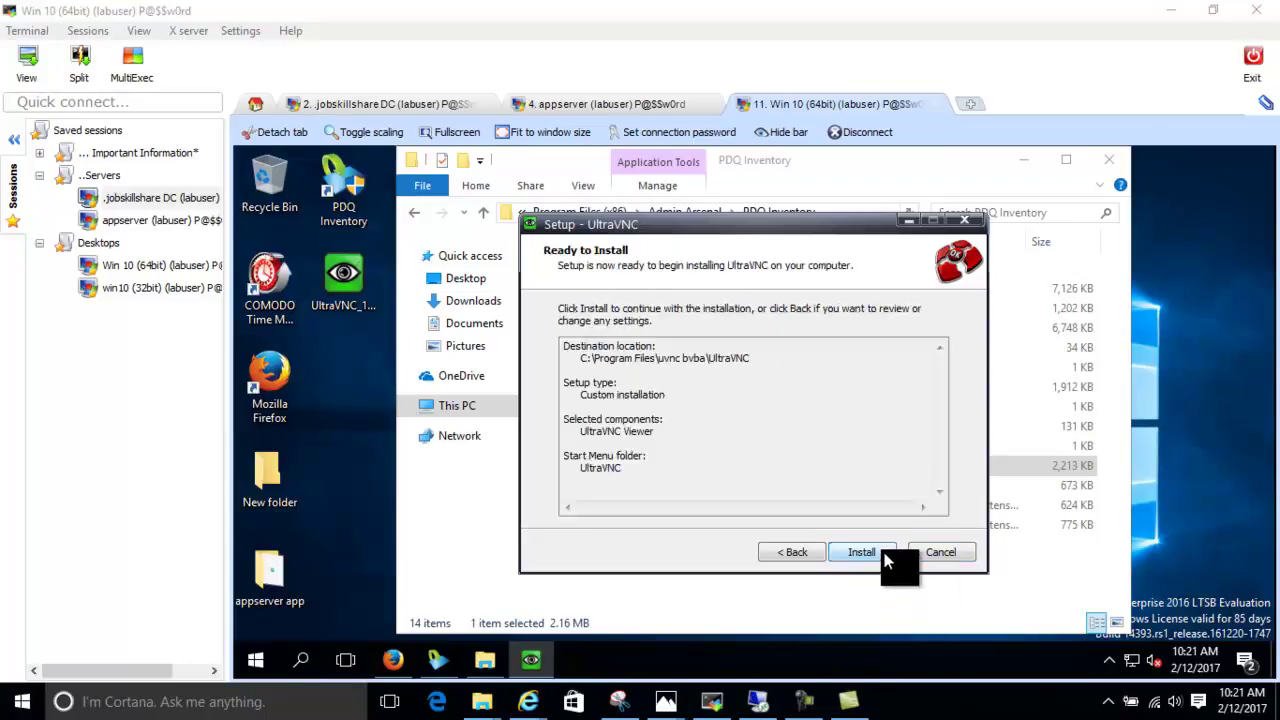
pyautogui.click(884, 558)
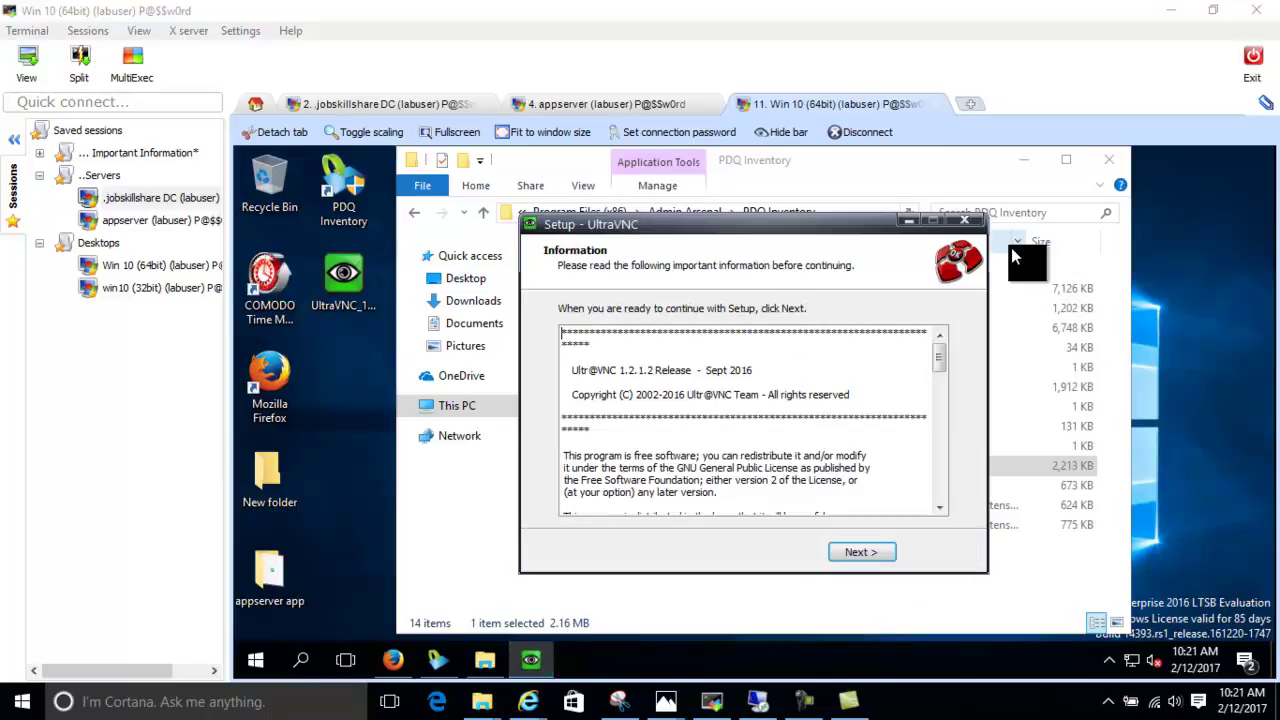
pyautogui.click(870, 556)
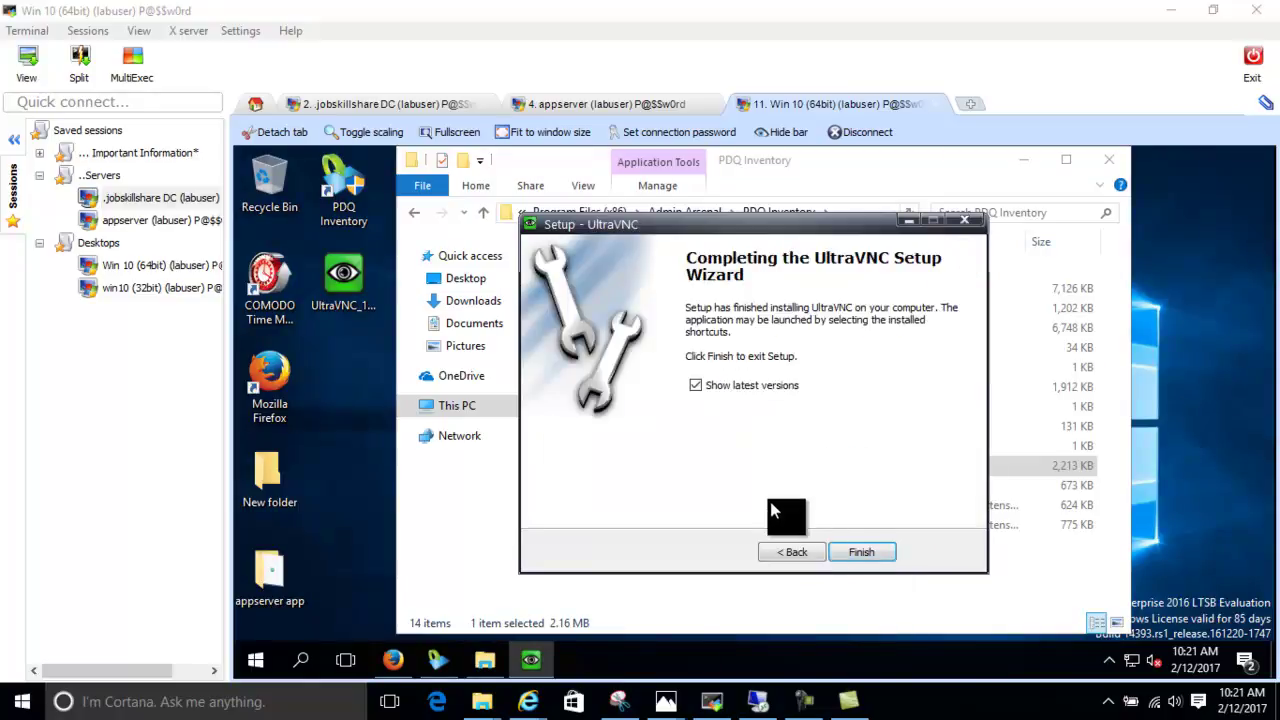
pyautogui.click(741, 381)
pyautogui.click(862, 552)
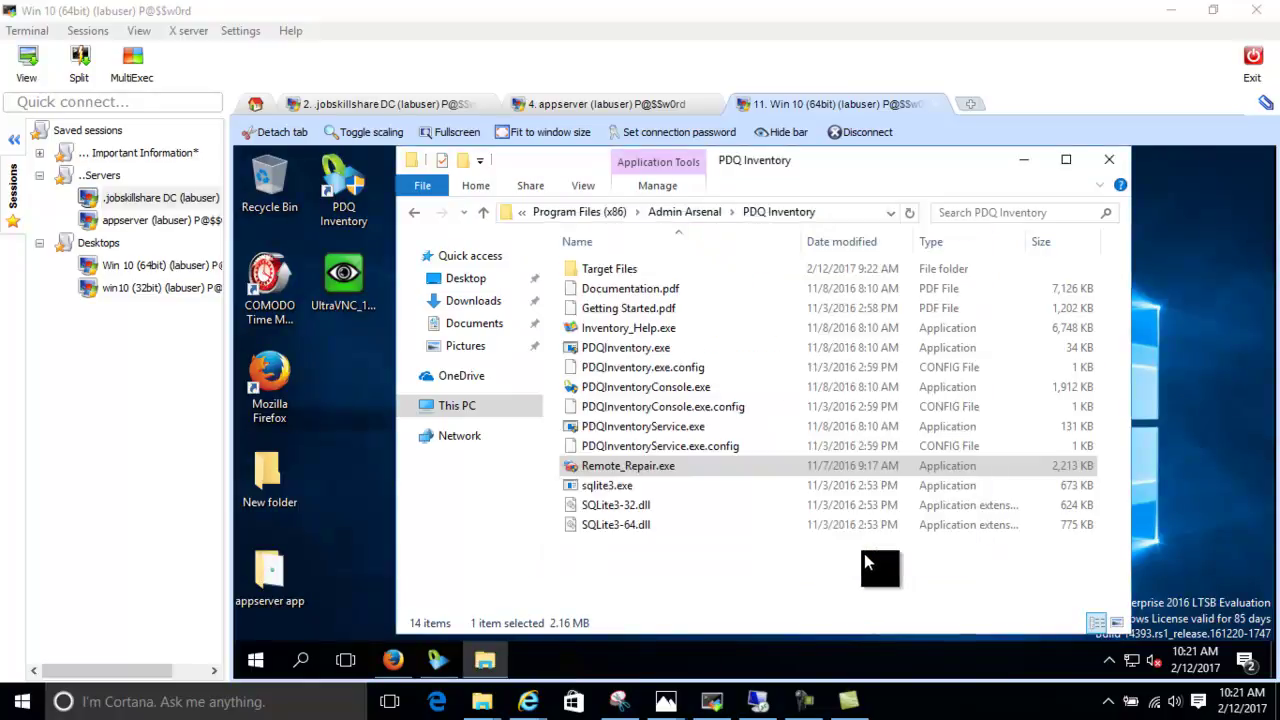
# Navigate File Explorer to C:\Program Files\uvnc bvba\UltraVNC
pyautogui.click(596, 211)
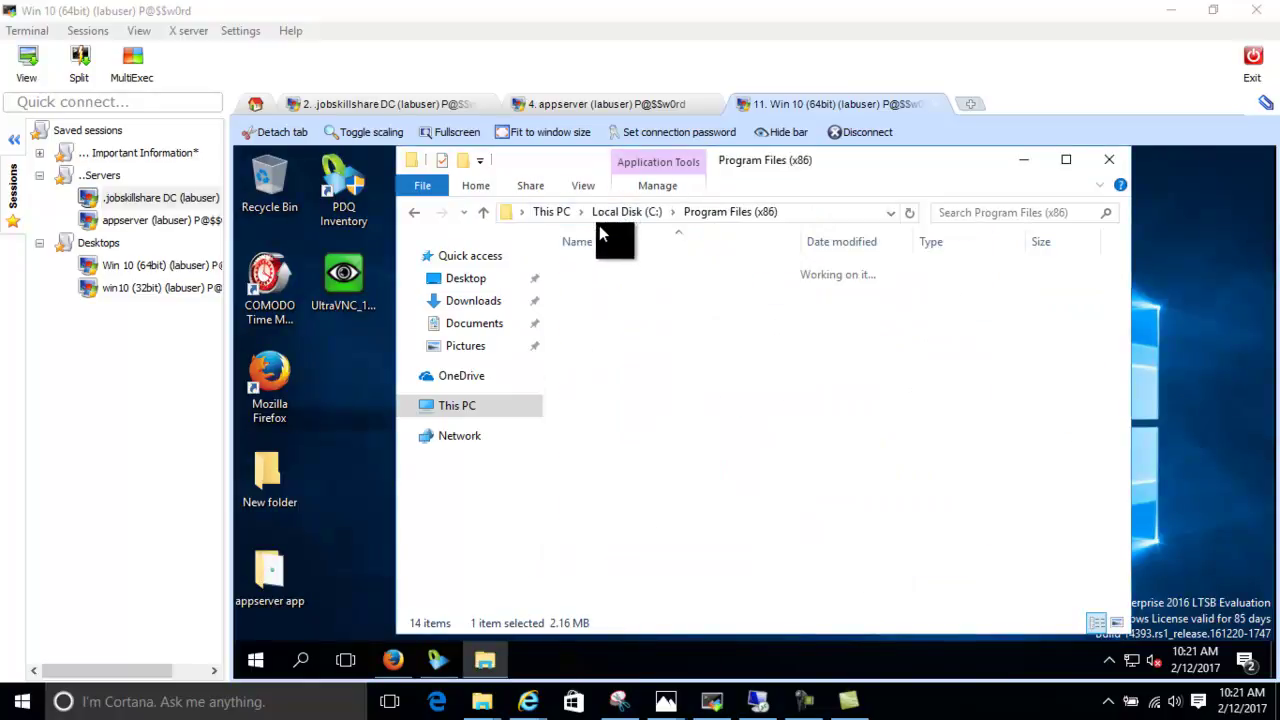
pyautogui.click(414, 212)
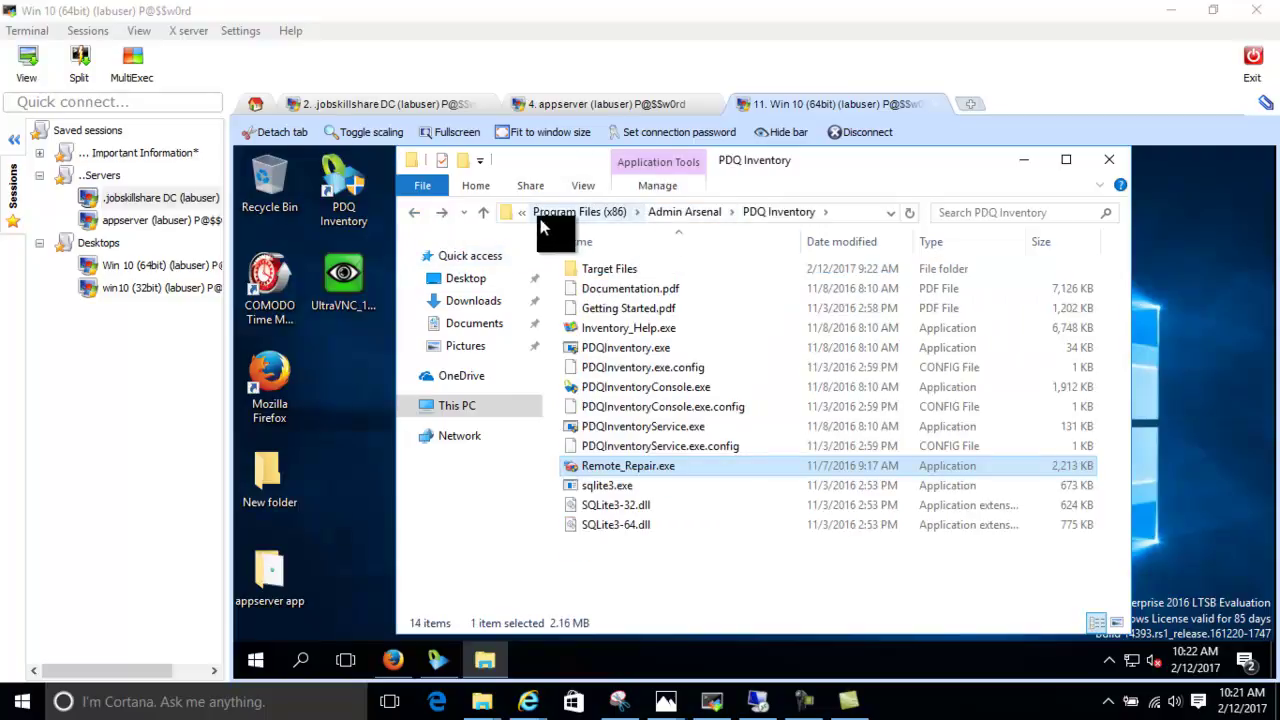
pyautogui.click(416, 214)
pyautogui.click(416, 214)
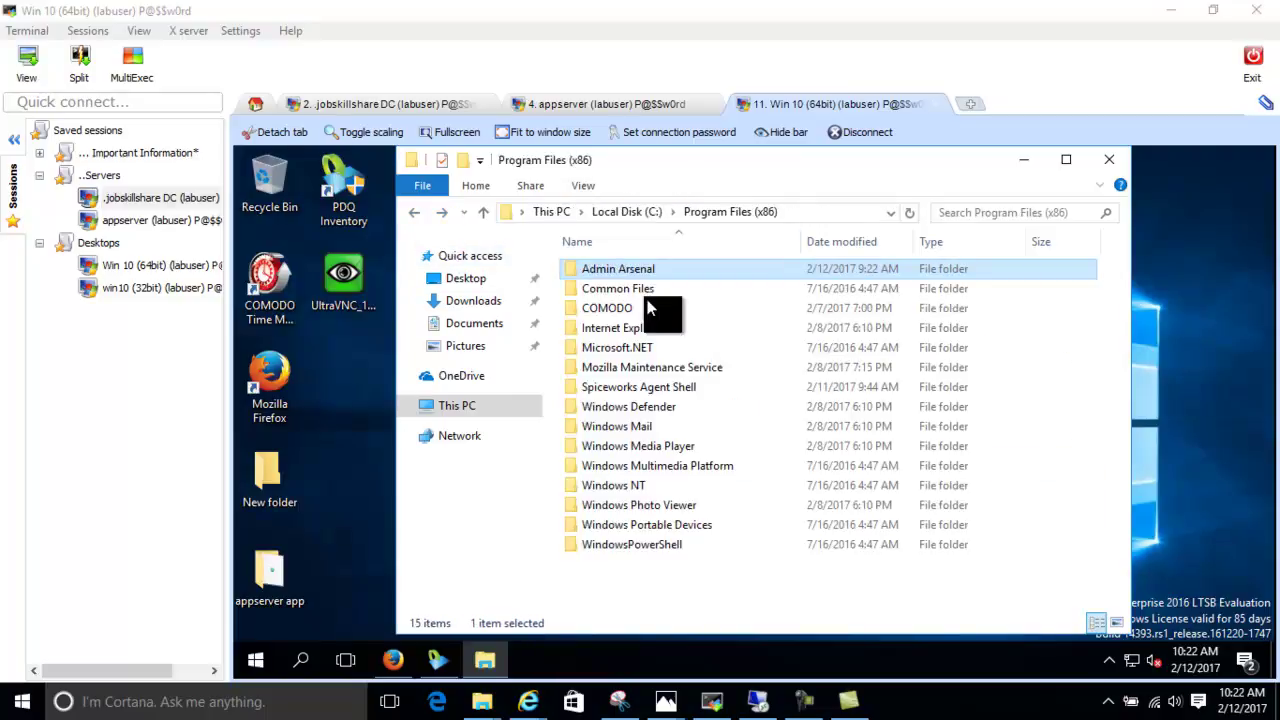
pyautogui.click(640, 212)
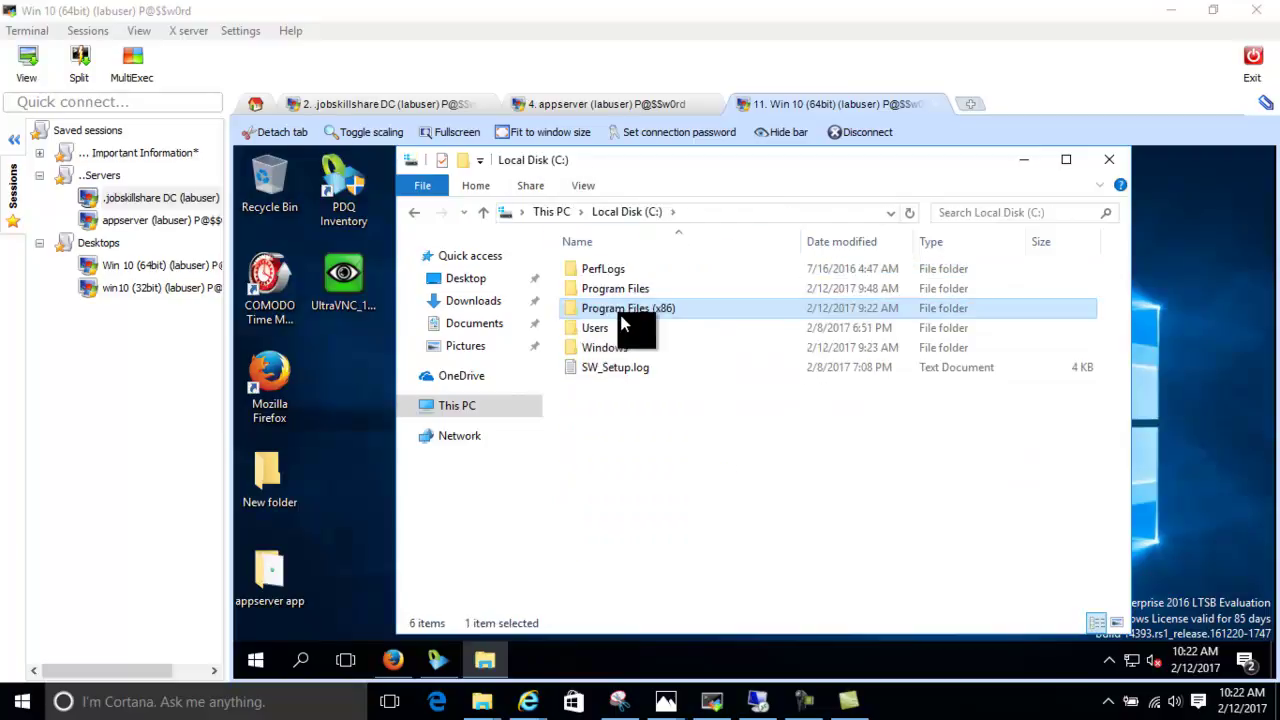
pyautogui.doubleClick(627, 290)
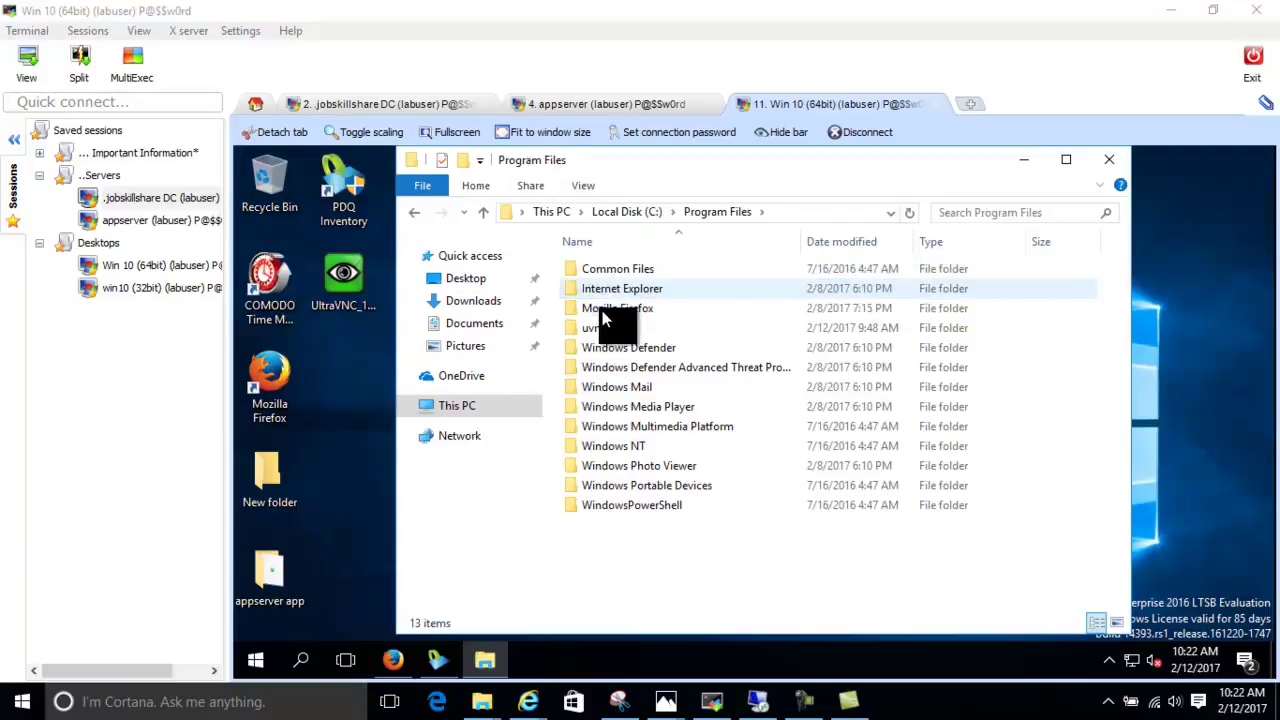
pyautogui.doubleClick(604, 330)
pyautogui.doubleClick(626, 270)
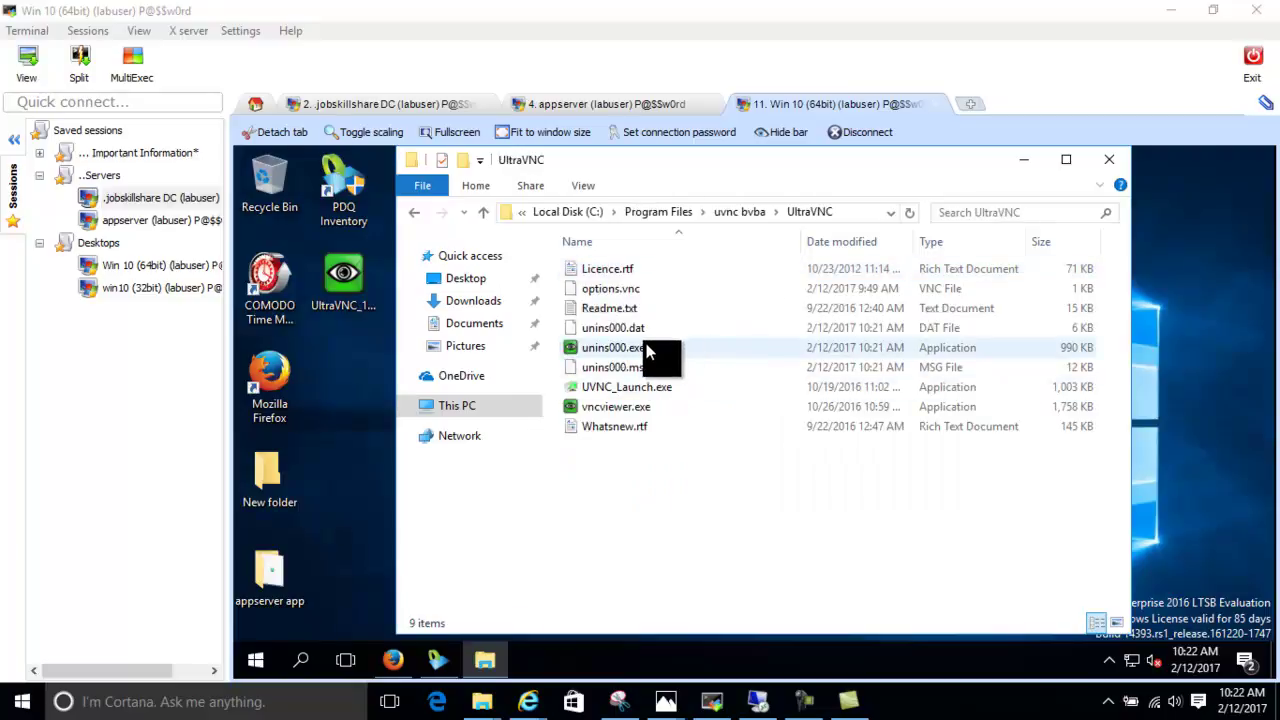
# Copy the folder path C:\Program Files\uvnc bvba\UltraVNC from the address bar
pyautogui.click(643, 406)
pyautogui.click(861, 212)
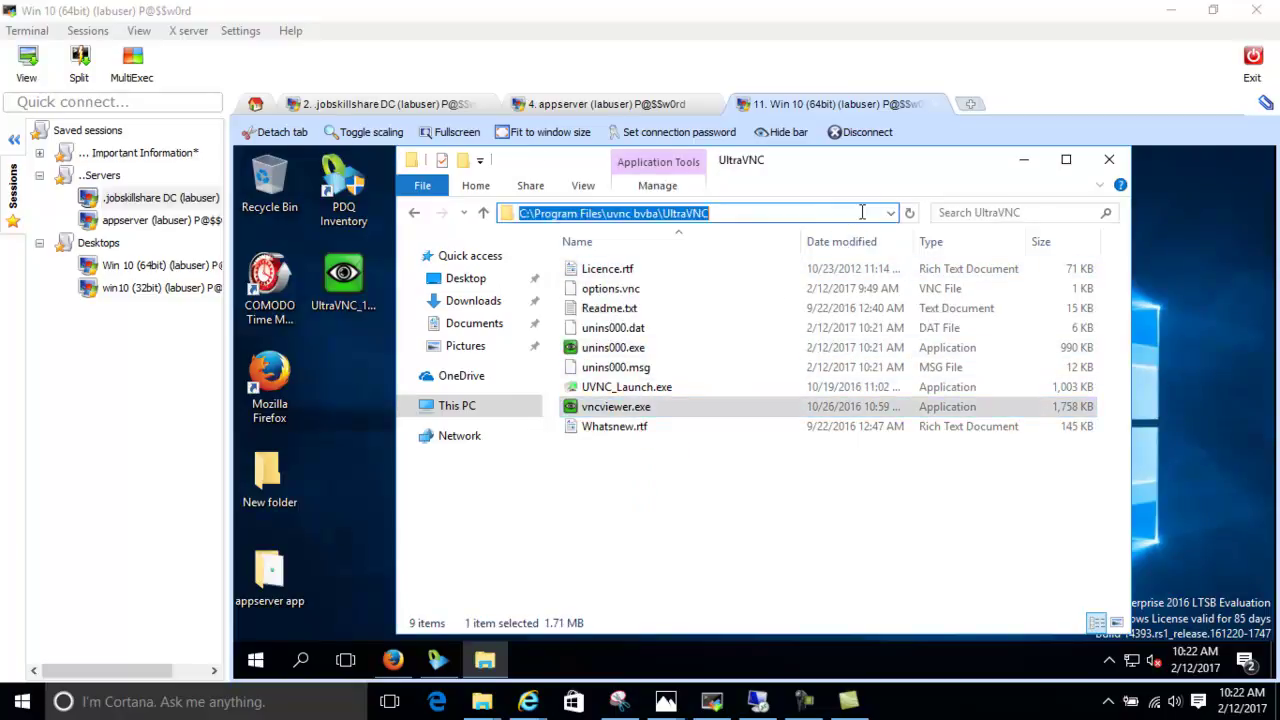
pyautogui.rightClick(693, 213)
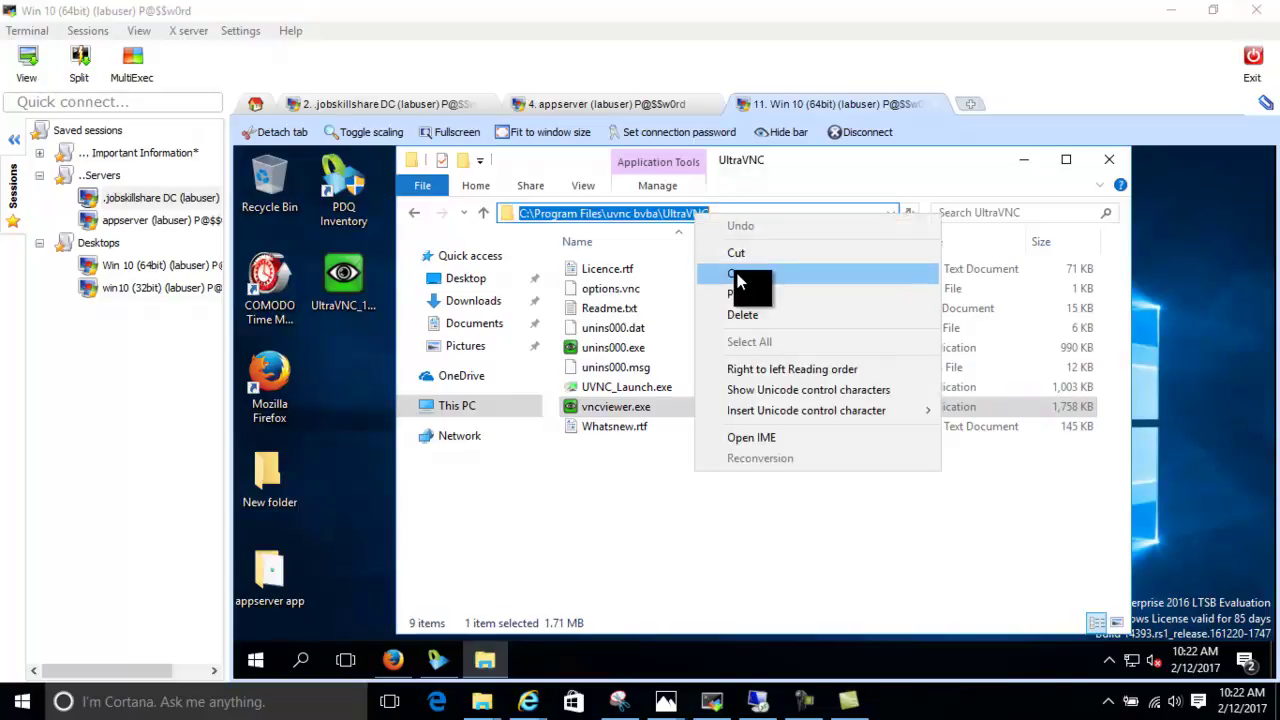
pyautogui.click(740, 278)
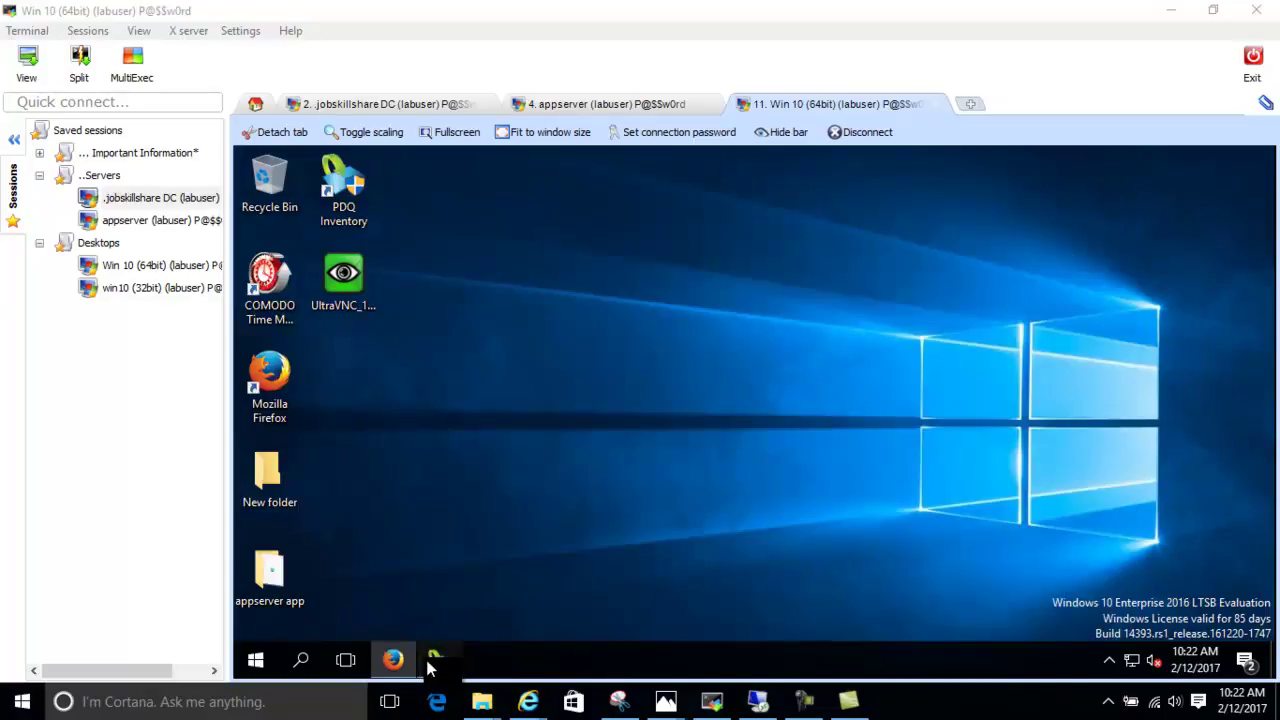
# Set the Remote Control VNC viewer file to C:\Program Files\uvnc bvba\UltraVNC\vncviewer.exe in Preferences
pyautogui.click(437, 659)
pyautogui.rightClick(496, 294)
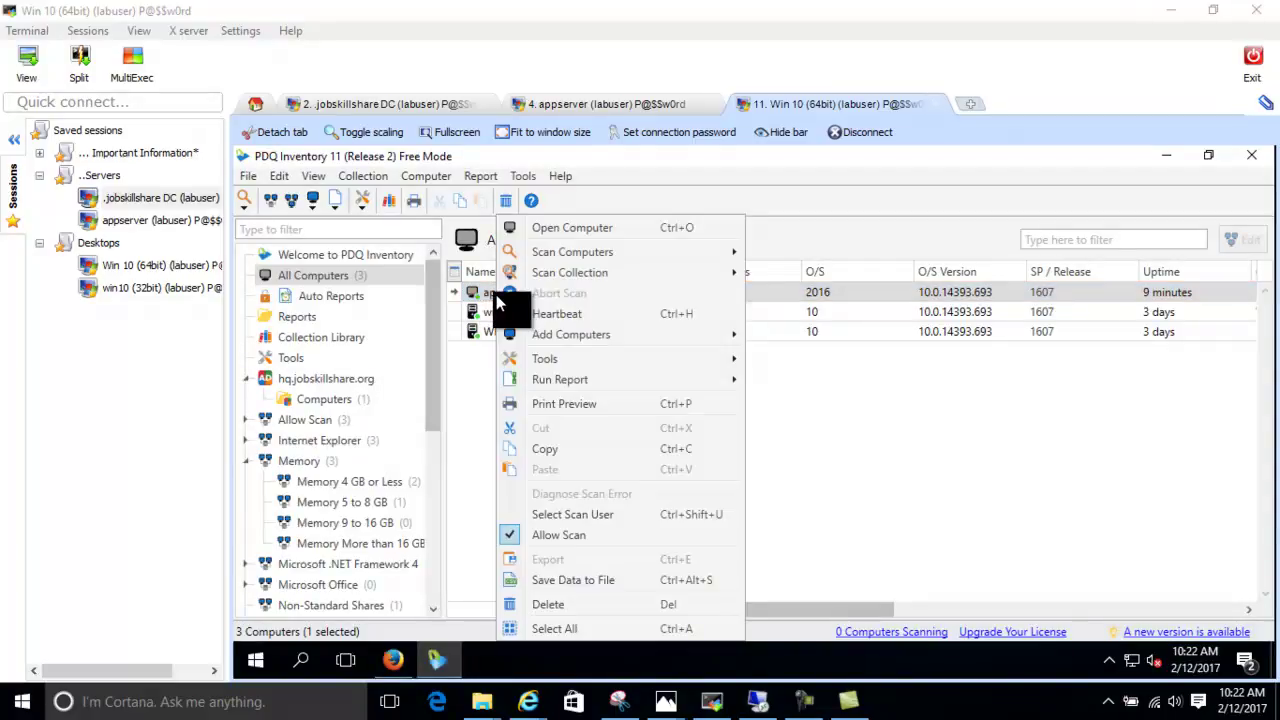
pyautogui.click(250, 178)
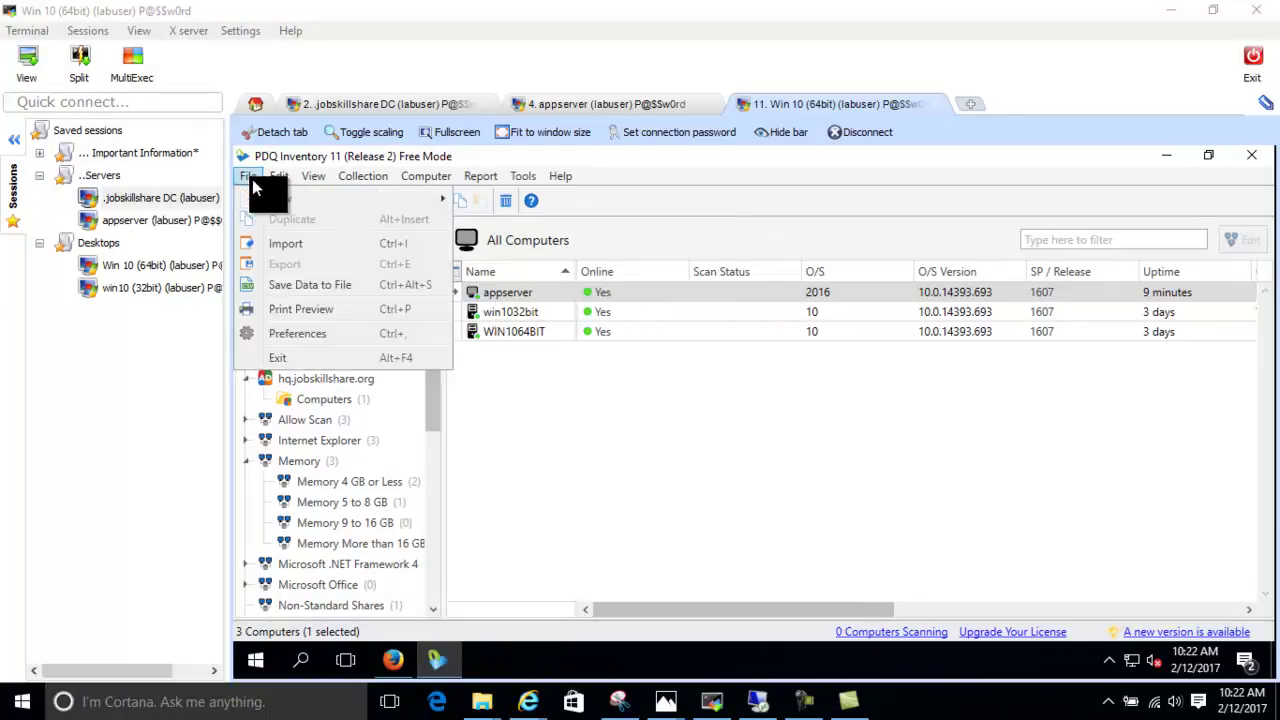
pyautogui.click(288, 334)
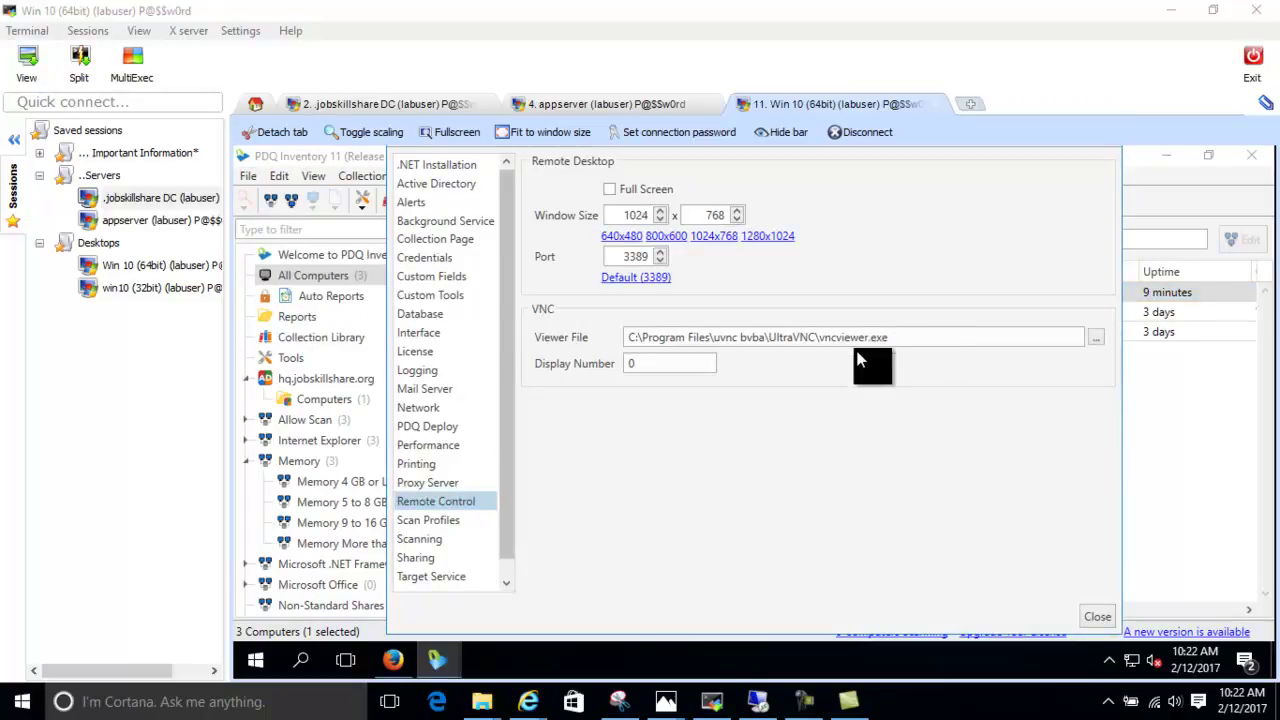
pyautogui.click(1094, 338)
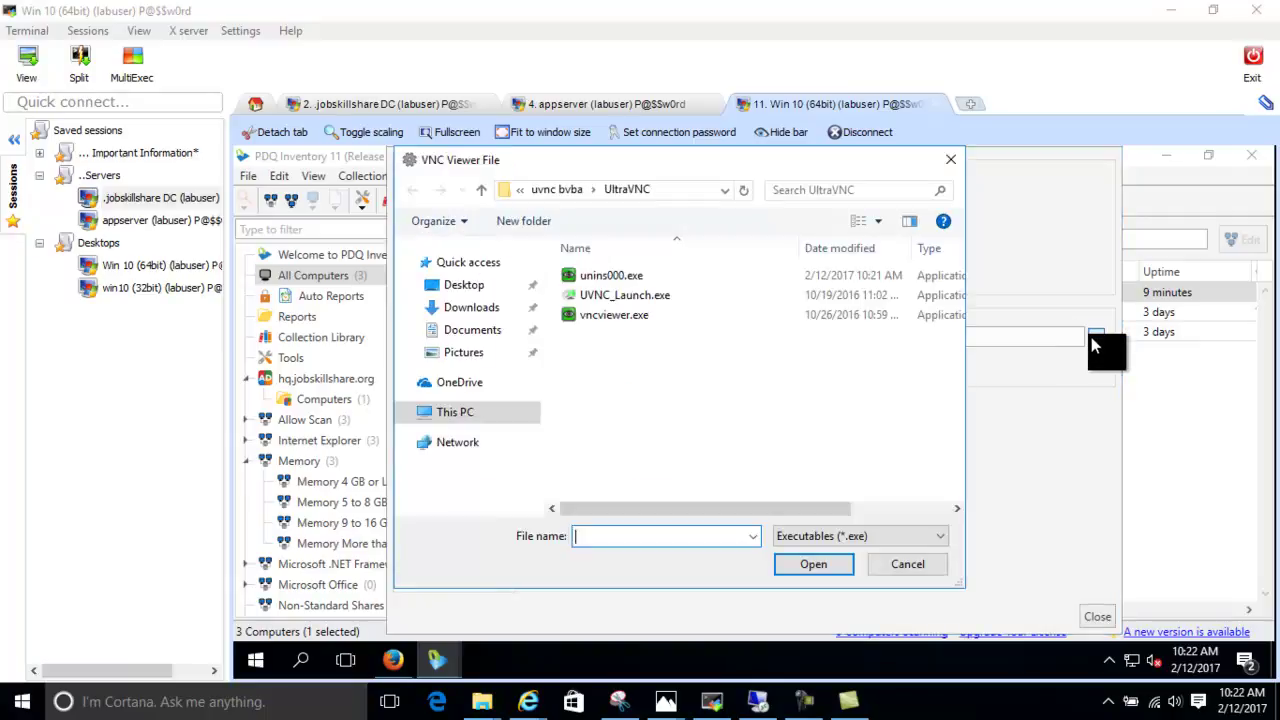
pyautogui.click(668, 188)
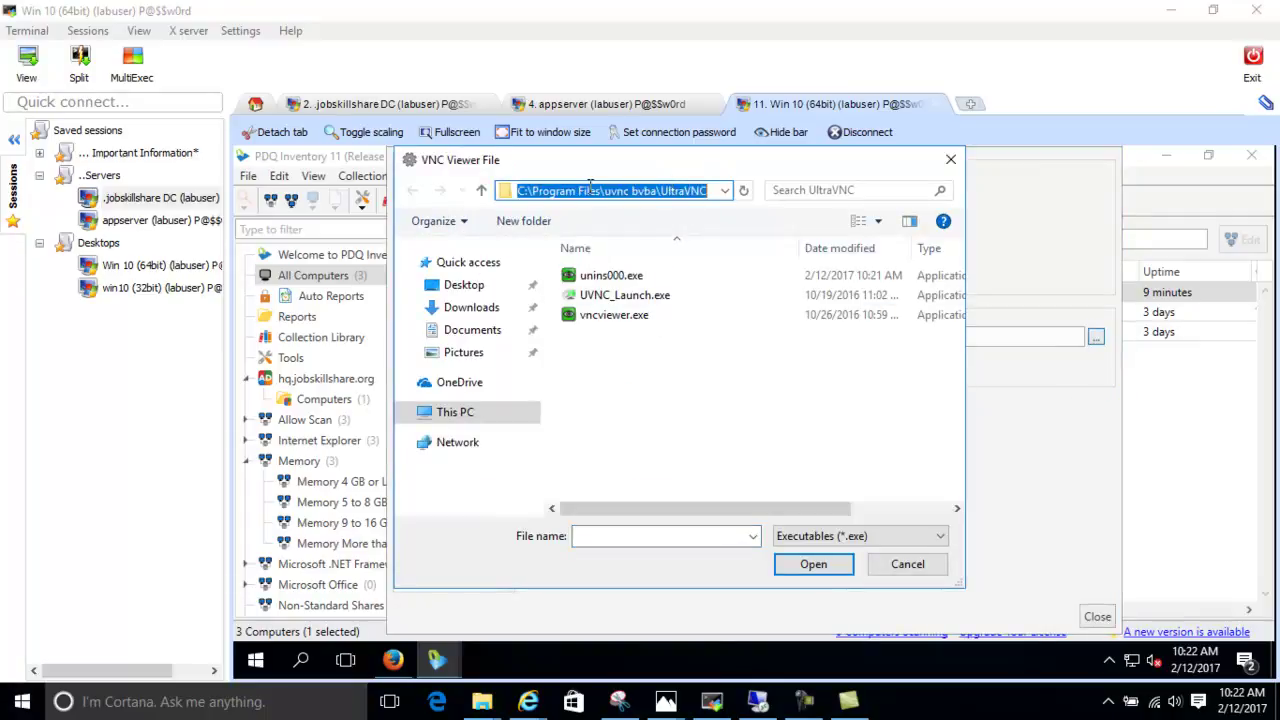
pyautogui.doubleClick(626, 312)
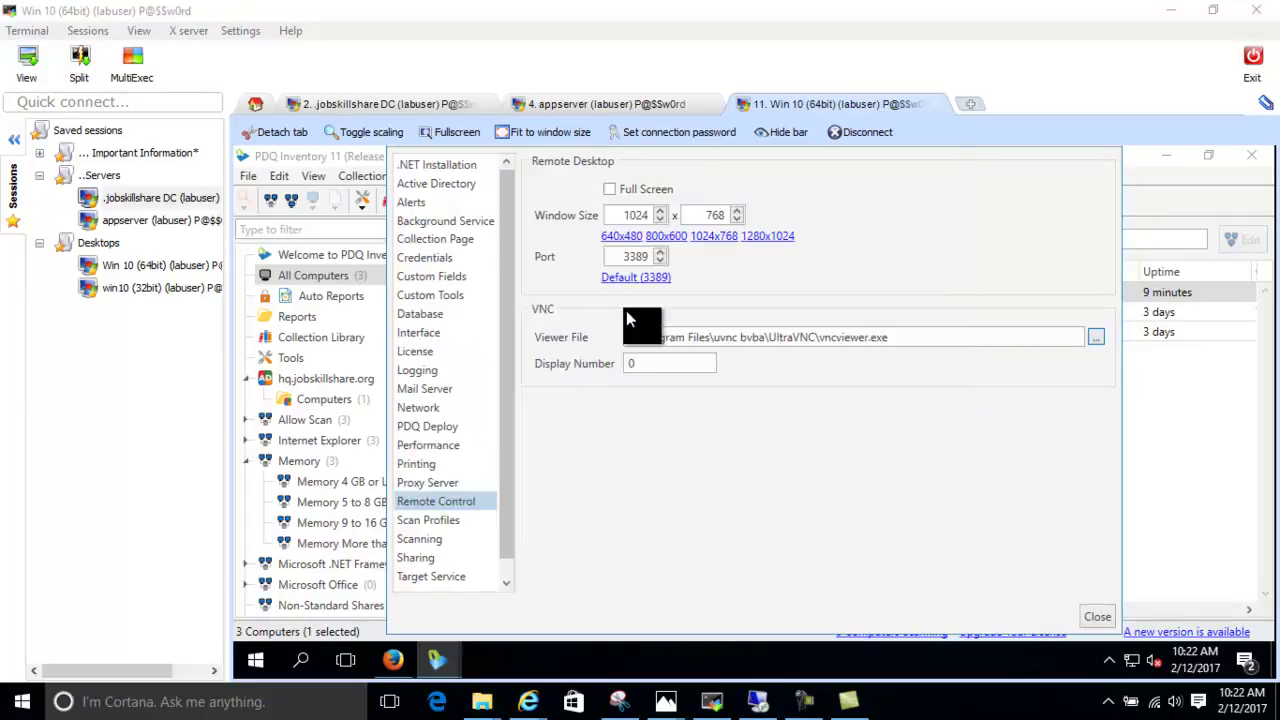
pyautogui.click(1100, 618)
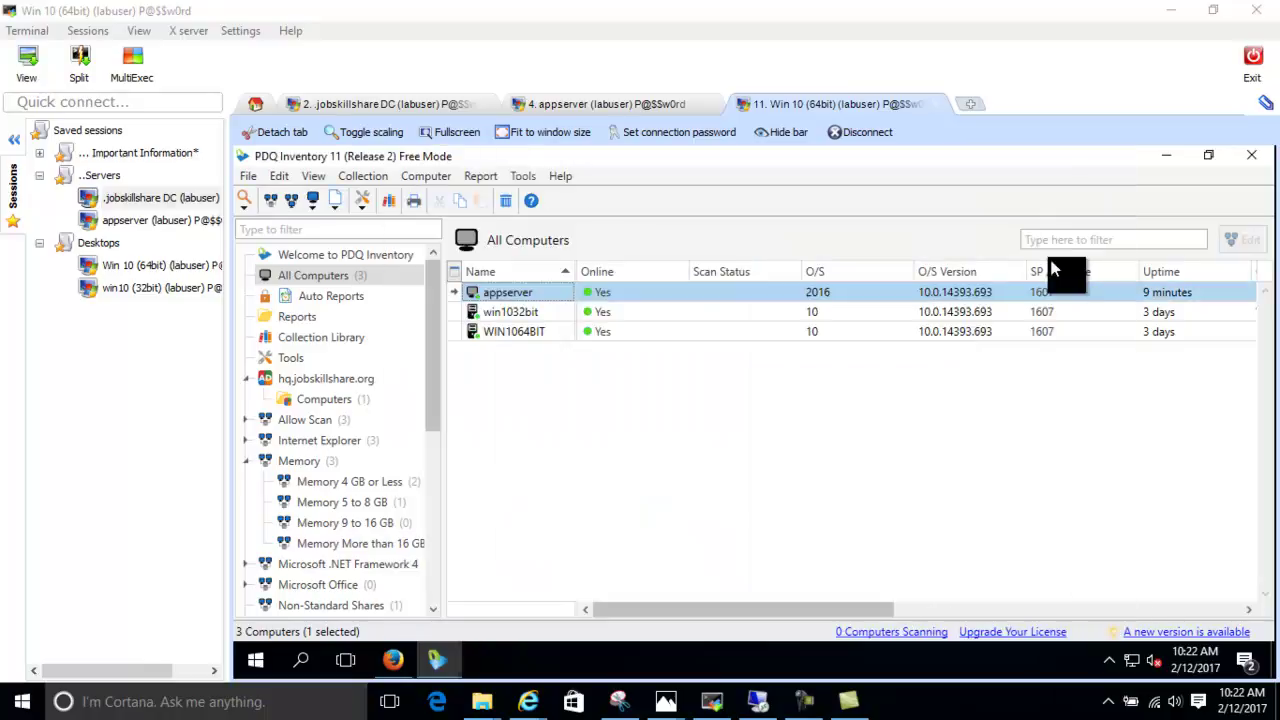
# Launch a VNC connection to appserver from its Tools menu, then switch to the appserver session
pyautogui.rightClick(515, 298)
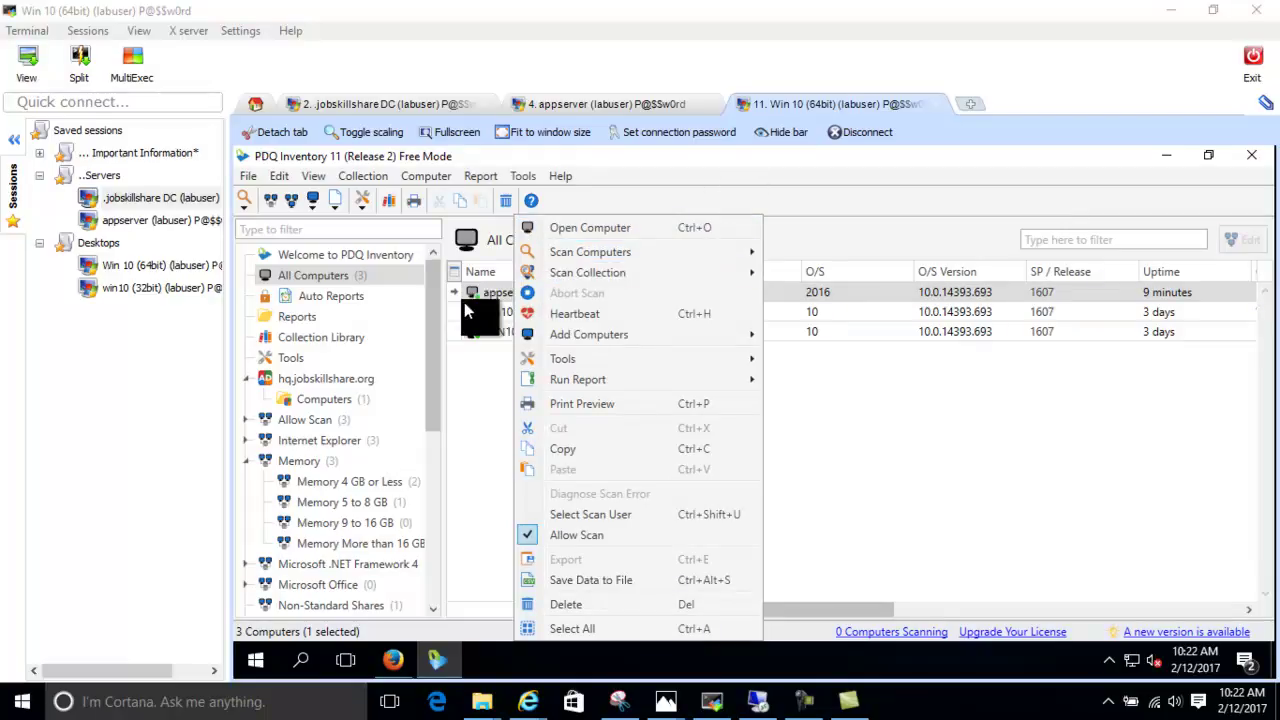
pyautogui.click(492, 448)
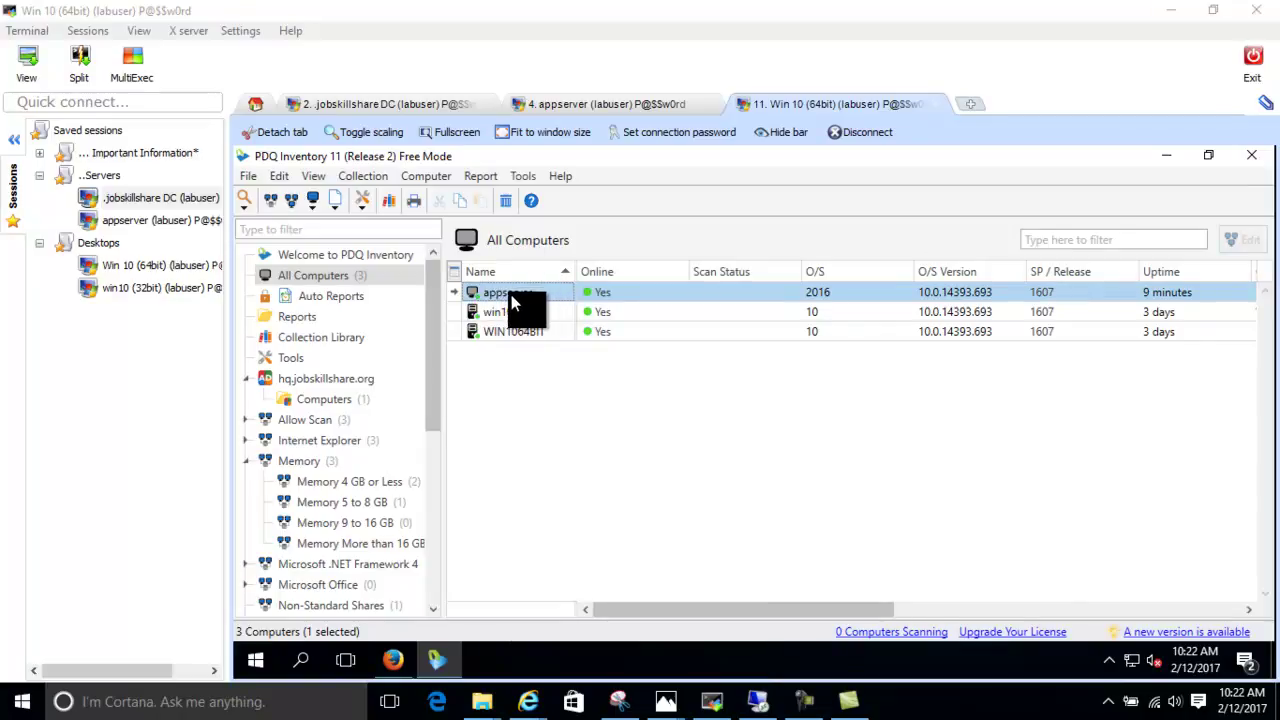
pyautogui.rightClick(512, 300)
pyautogui.moveTo(620, 366)
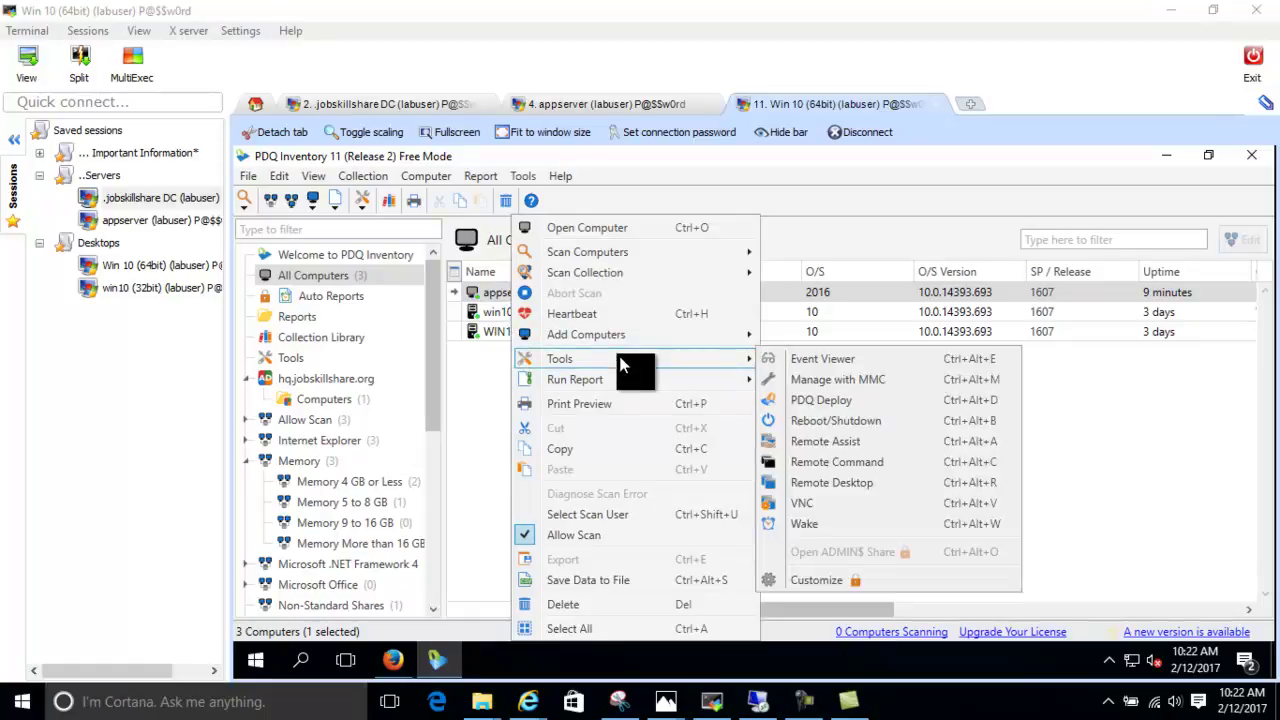
pyautogui.click(840, 503)
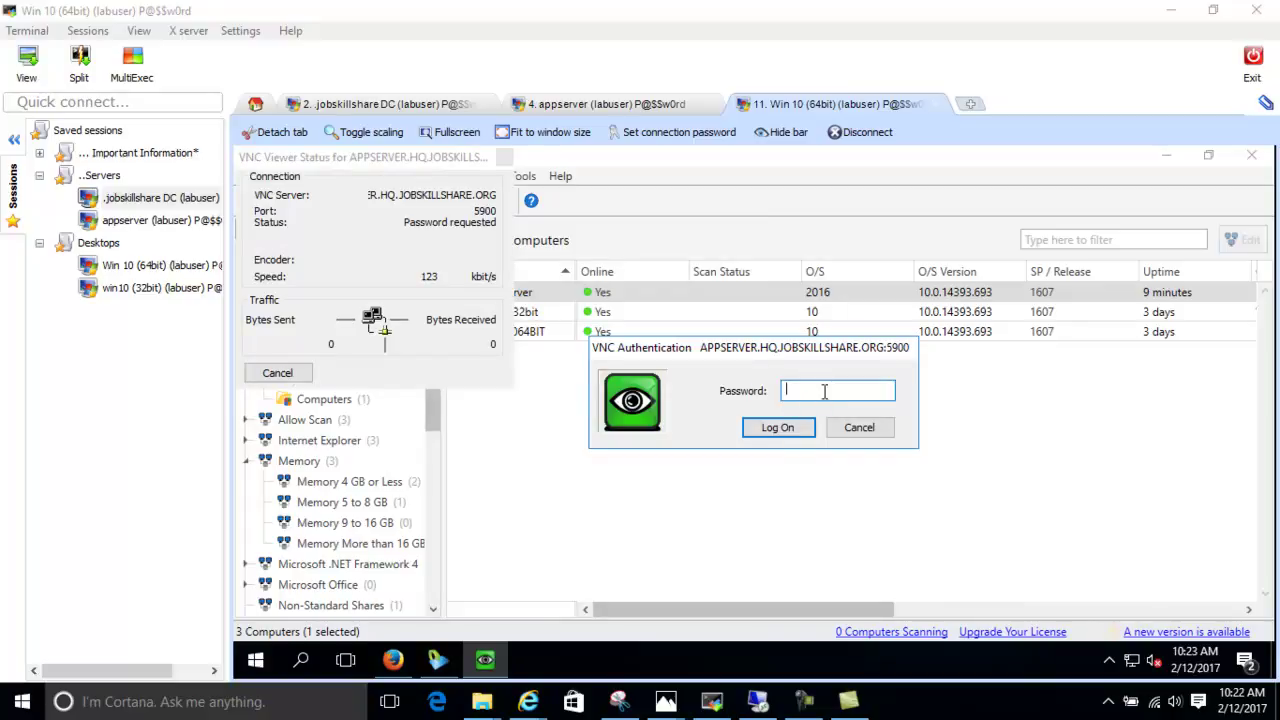
pyautogui.click(546, 106)
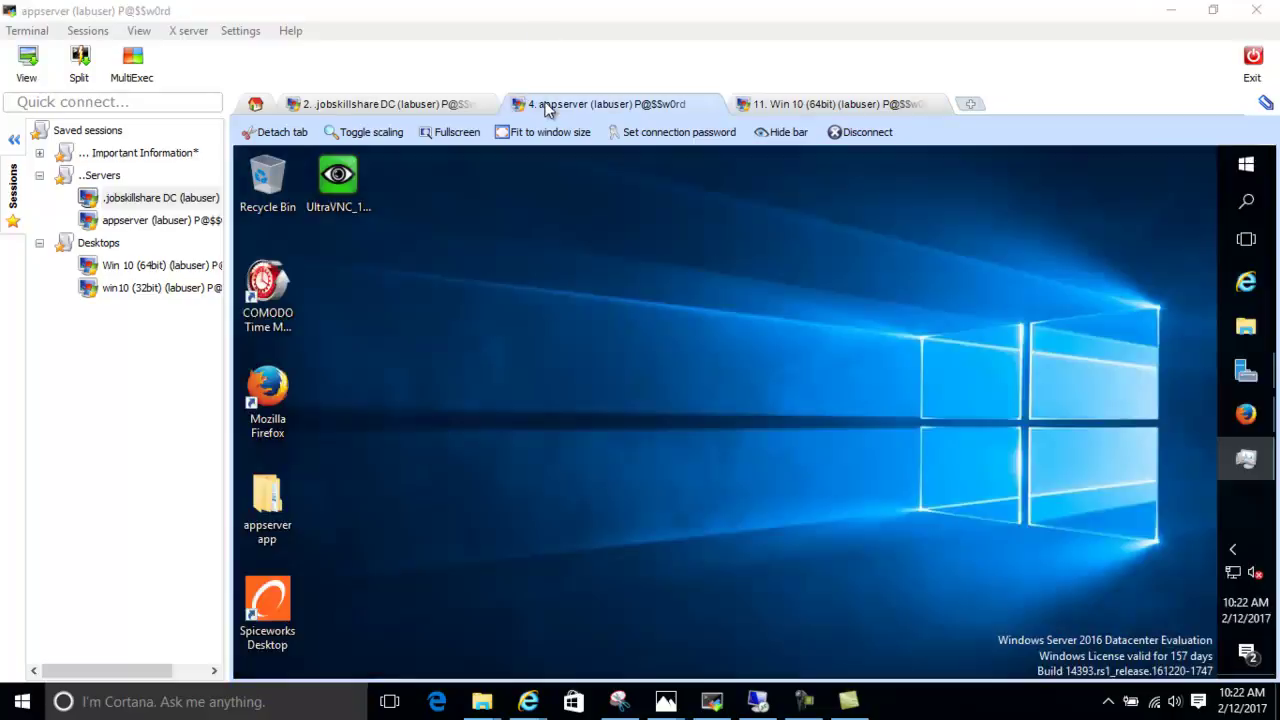
# Restart uvnc_service from appserver's Task Manager Services tab, then return to the Win 10 session
pyautogui.rightClick(1260, 527)
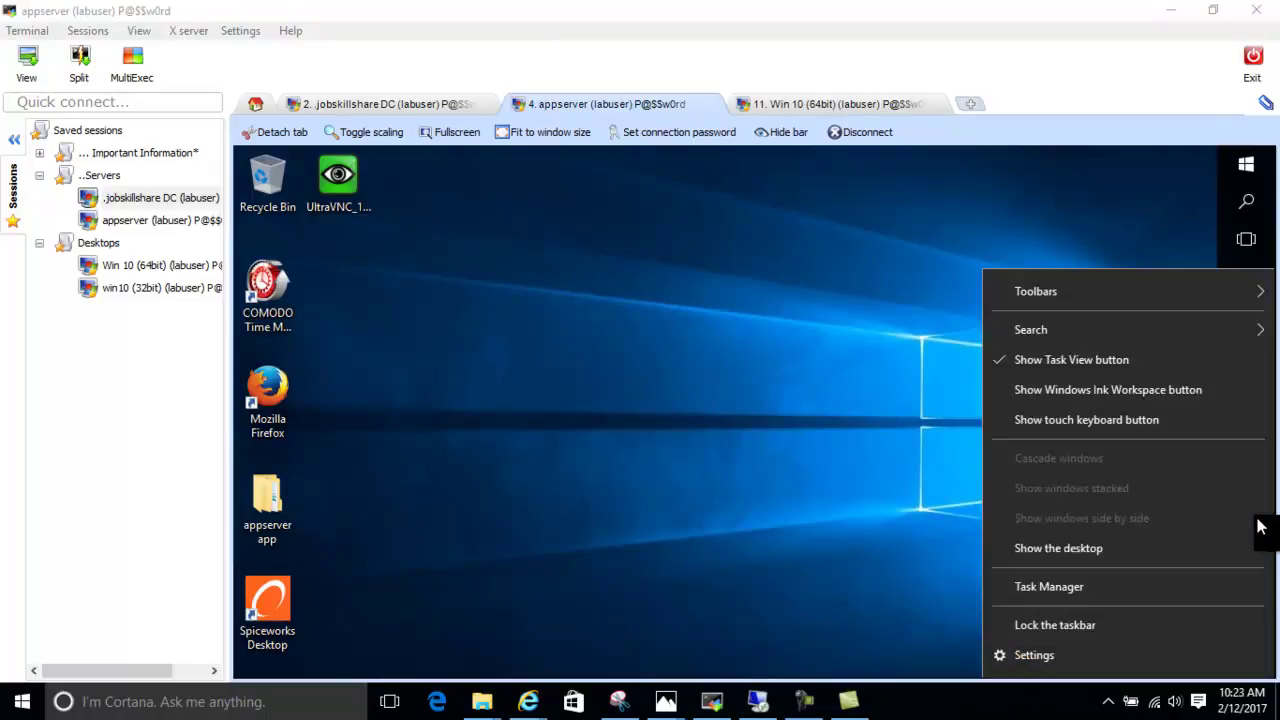
pyautogui.click(1054, 590)
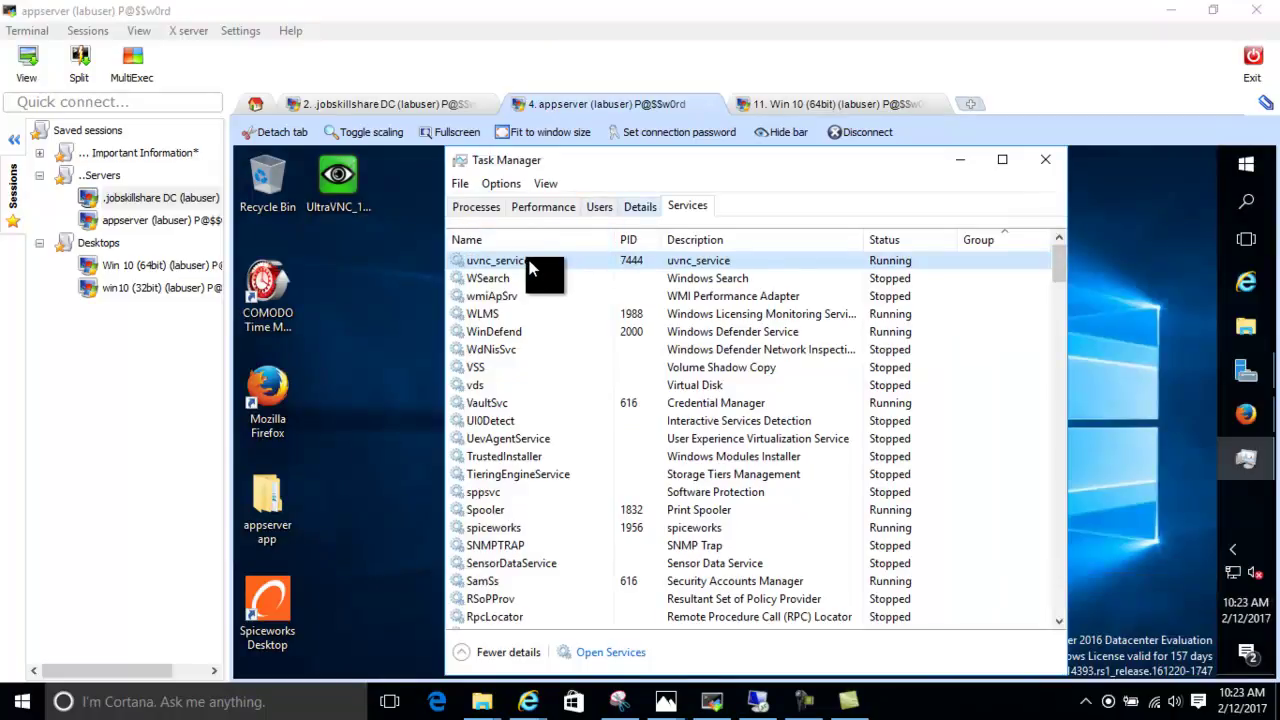
pyautogui.rightClick(531, 265)
pyautogui.click(579, 322)
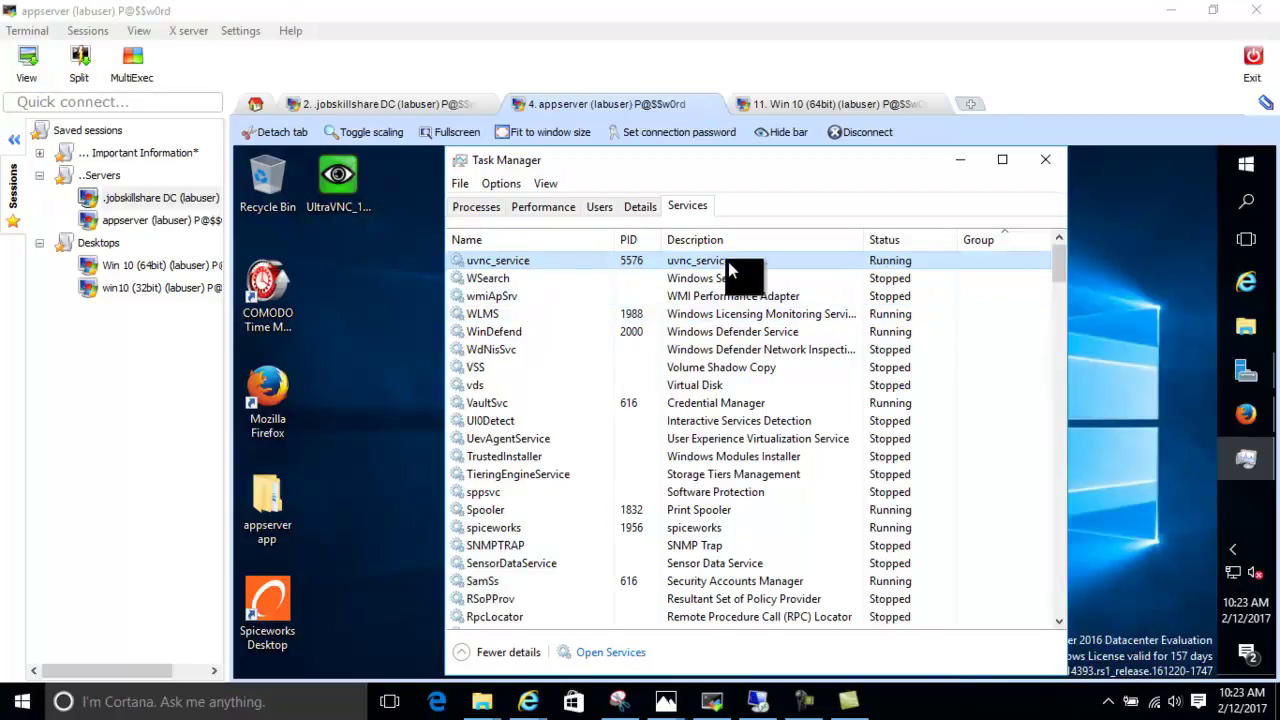
pyautogui.click(858, 104)
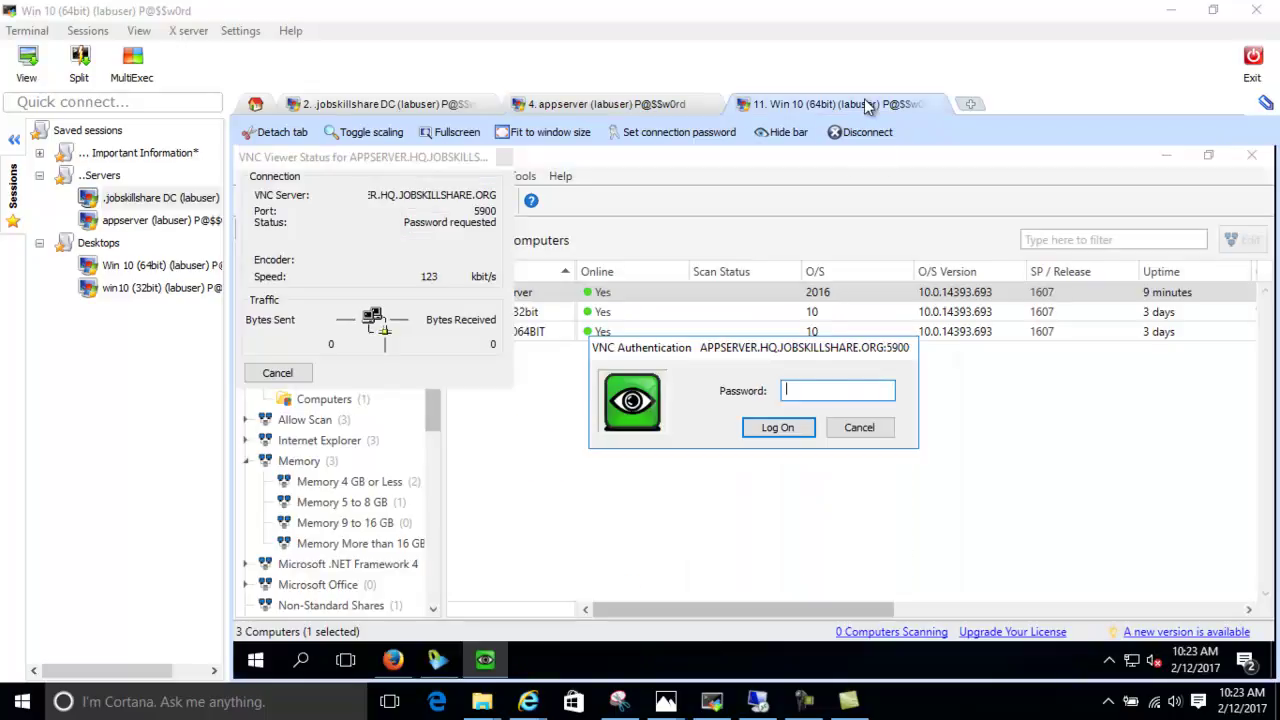
# Cancel the pending VNC password prompt and launch a fresh VNC connection to appserver
pyautogui.click(852, 427)
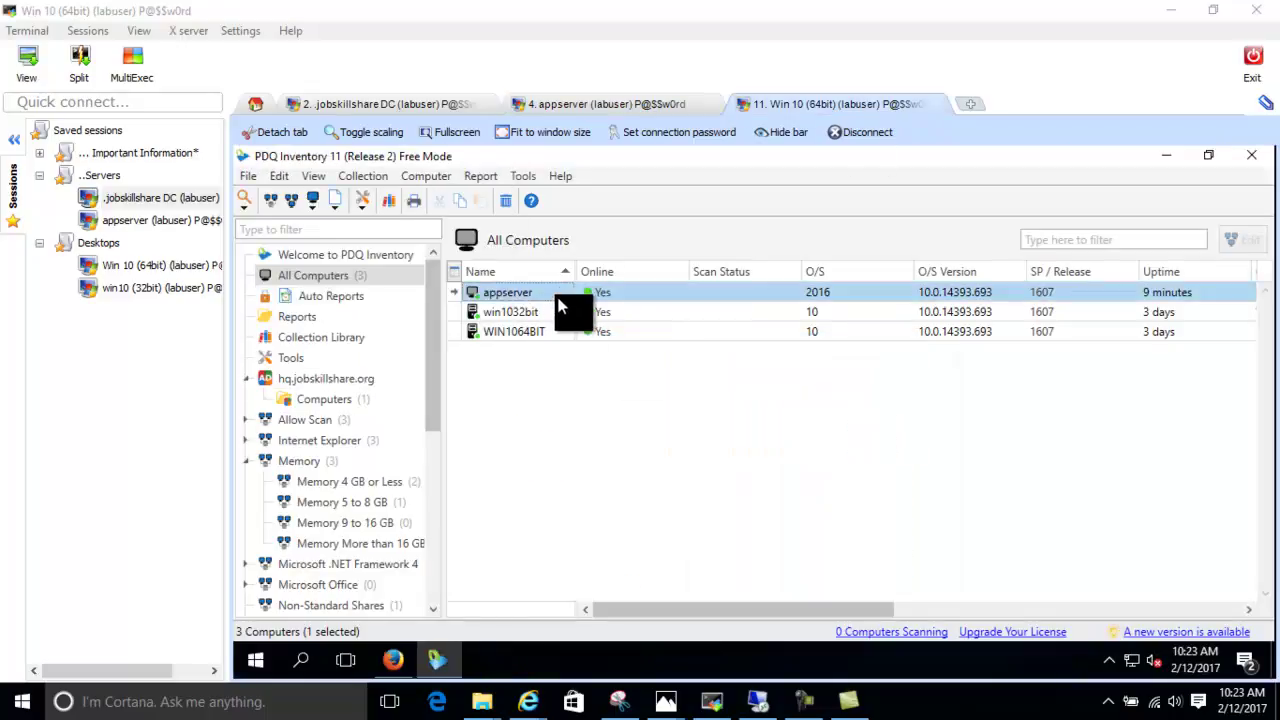
pyautogui.rightClick(563, 290)
pyautogui.moveTo(622, 365)
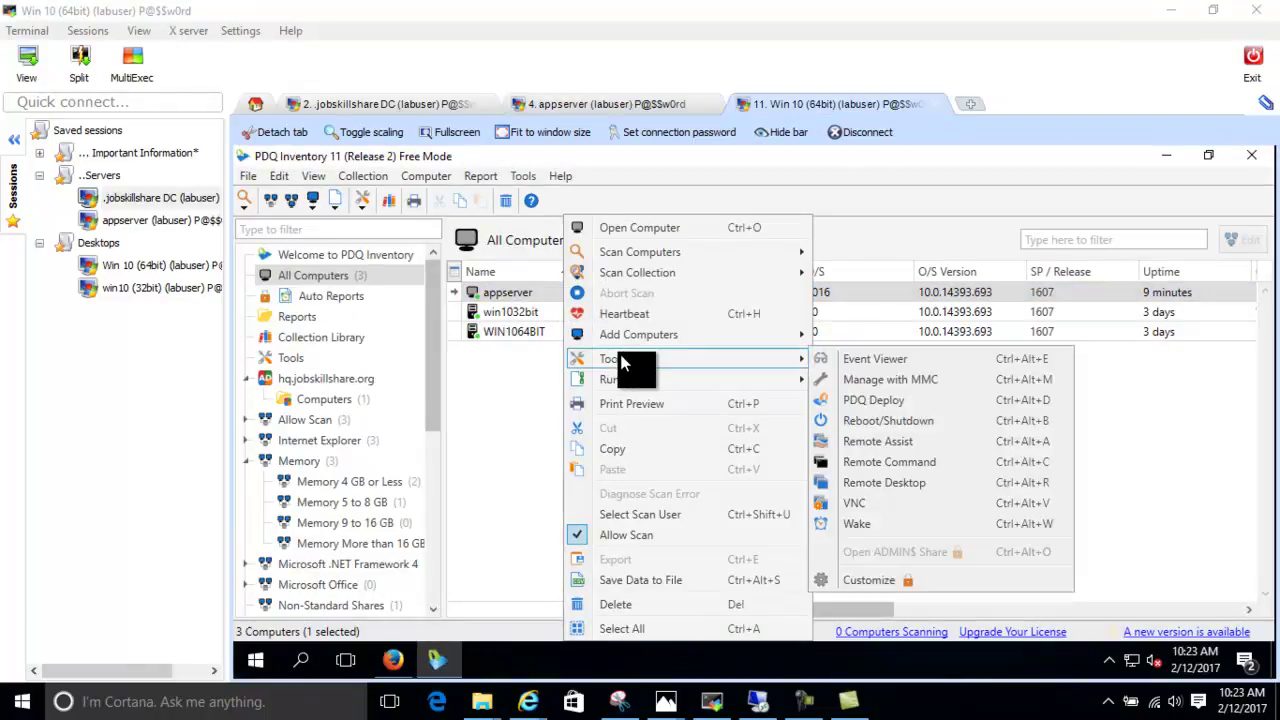
pyautogui.click(862, 506)
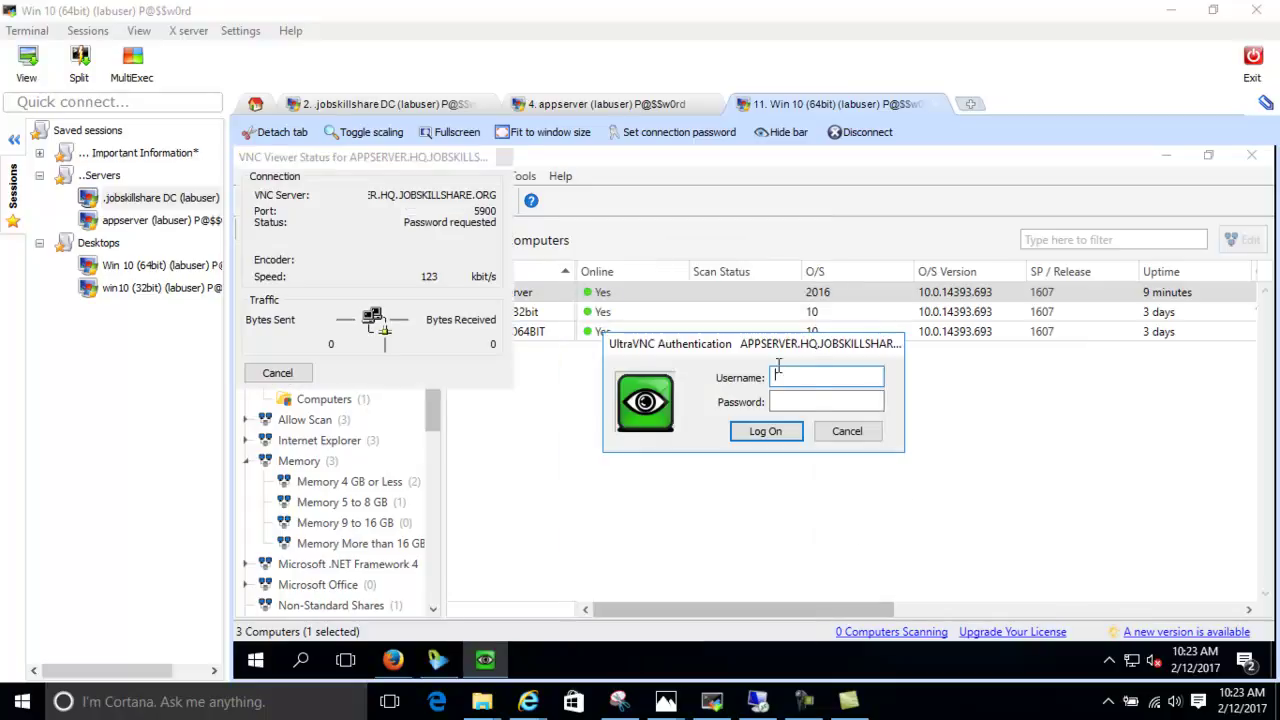
# Submit a username without the domain plus the password, then dismiss the authentication rejected message
pyautogui.press('Tab')
pyautogui.click(805, 377)
pyautogui.write('labuser')
pyautogui.press('Tab')
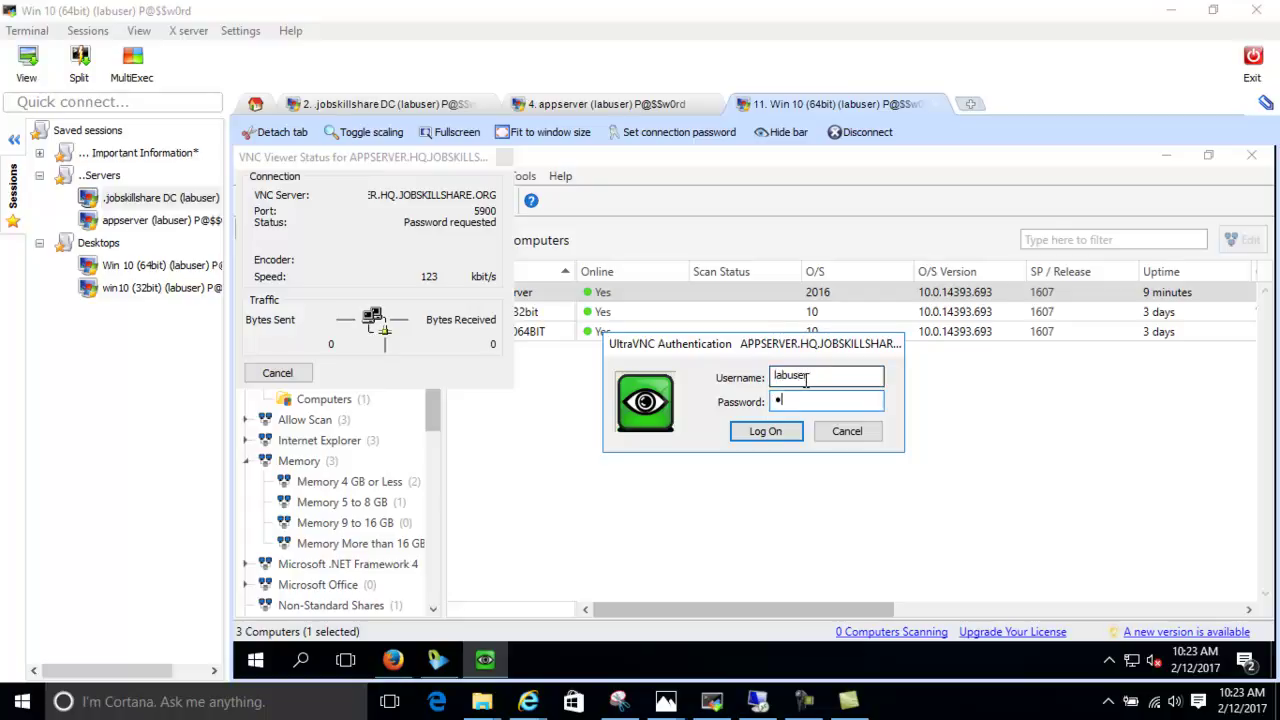
pyautogui.press('BackSpace')
pyautogui.press('BackSpace')
pyautogui.write('P@$')
pyautogui.press('BackSpace')
pyautogui.press('BackSpace')
pyautogui.press('BackSpace')
pyautogui.press('BackSpace')
pyautogui.write('P@$$w0rd')
pyautogui.press('Return')
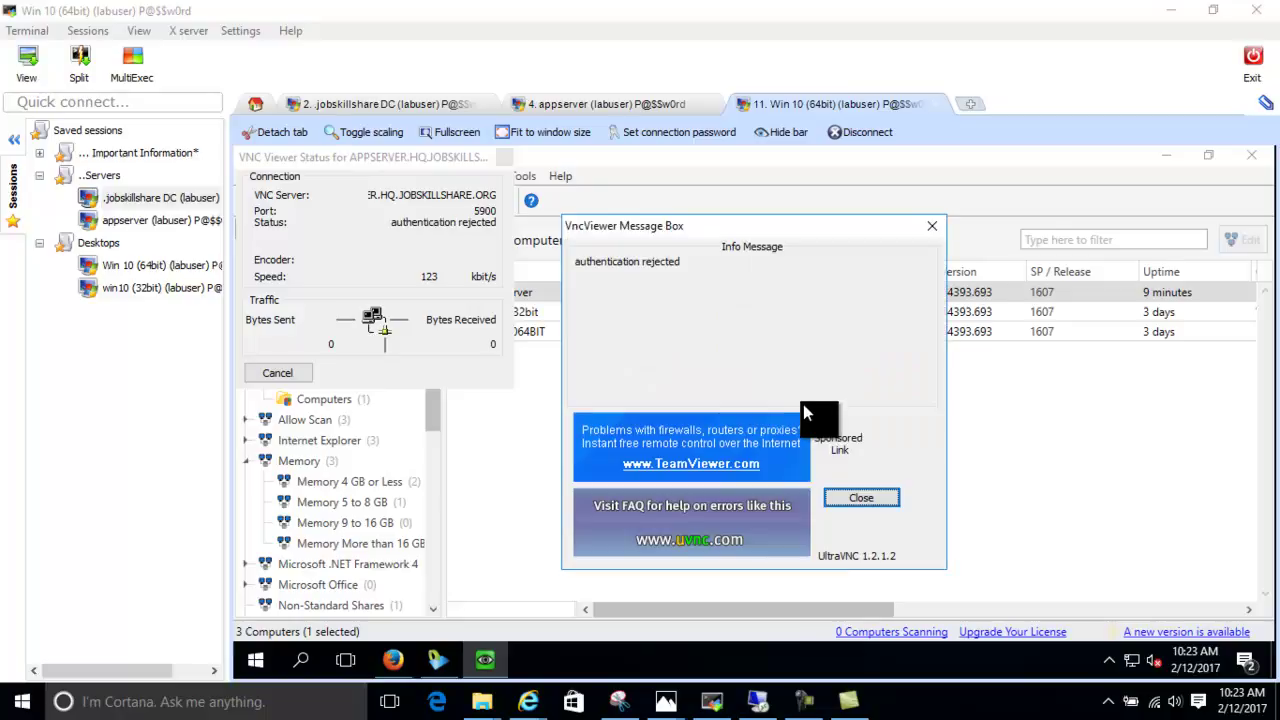
pyautogui.click(847, 492)
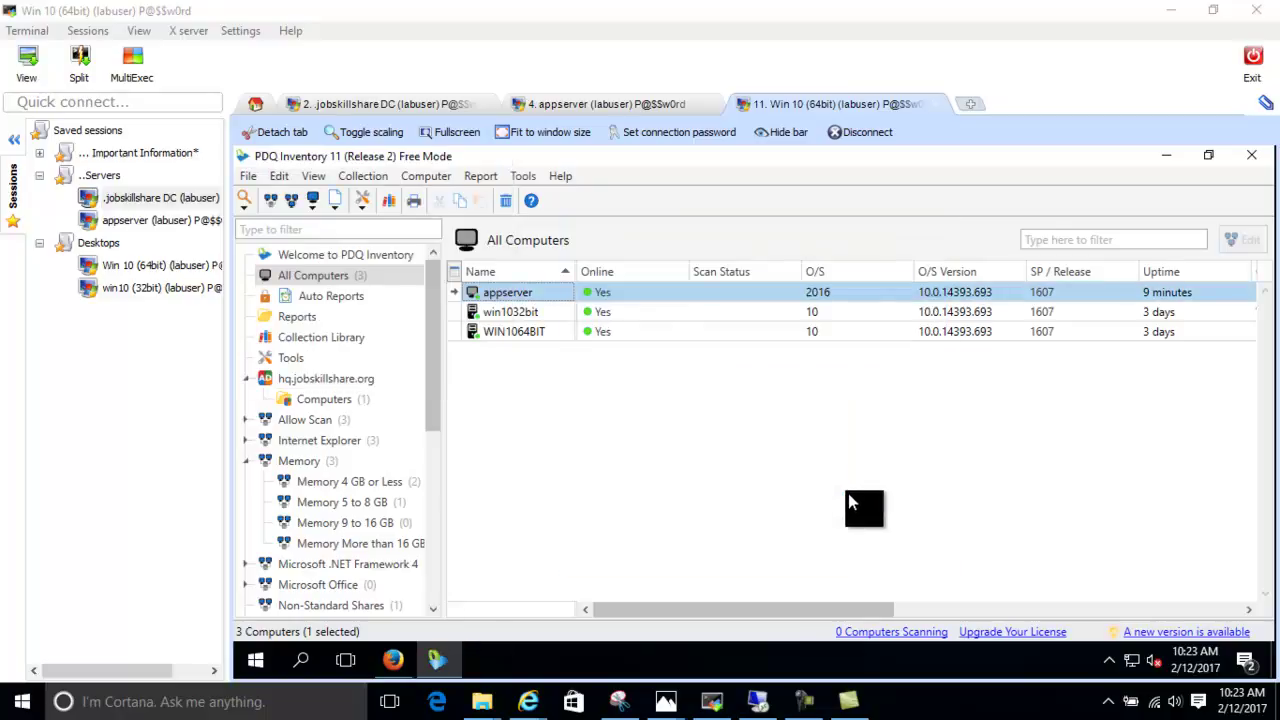
# Log on to appserver over VNC with the hq\-qualified username, reach its lock screen, then close the viewer
pyautogui.rightClick(576, 293)
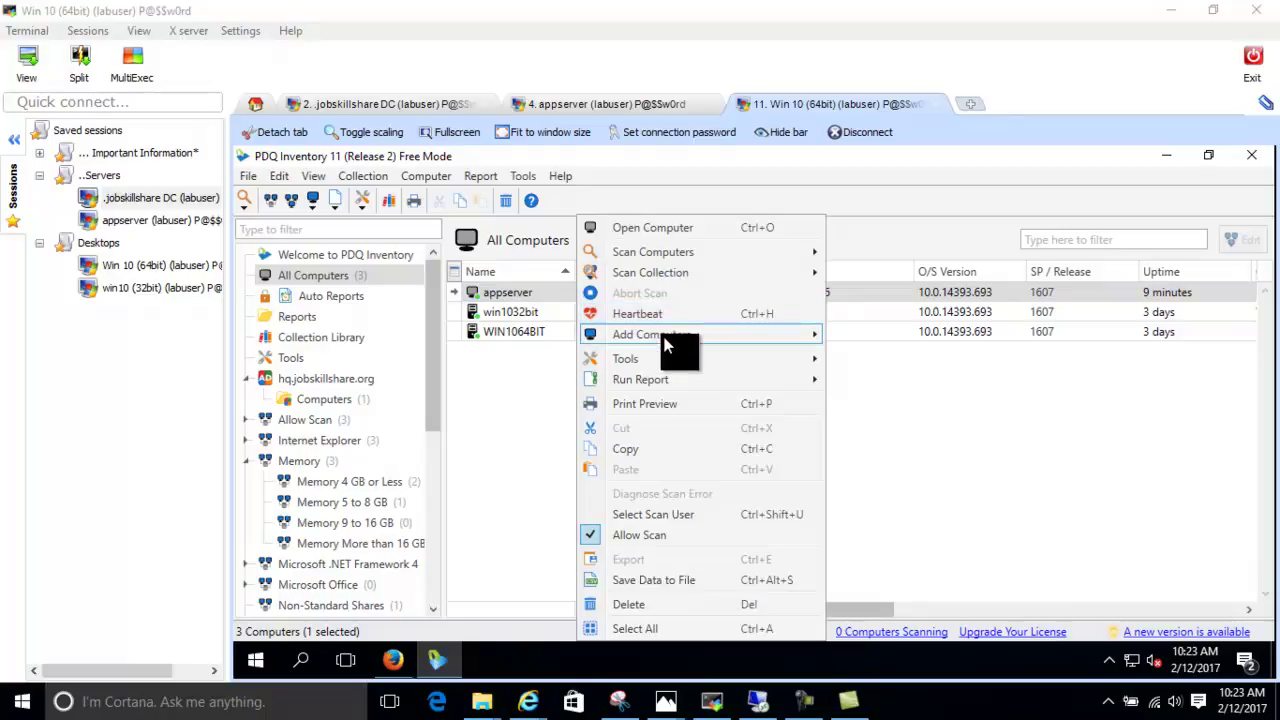
pyautogui.moveTo(655, 357)
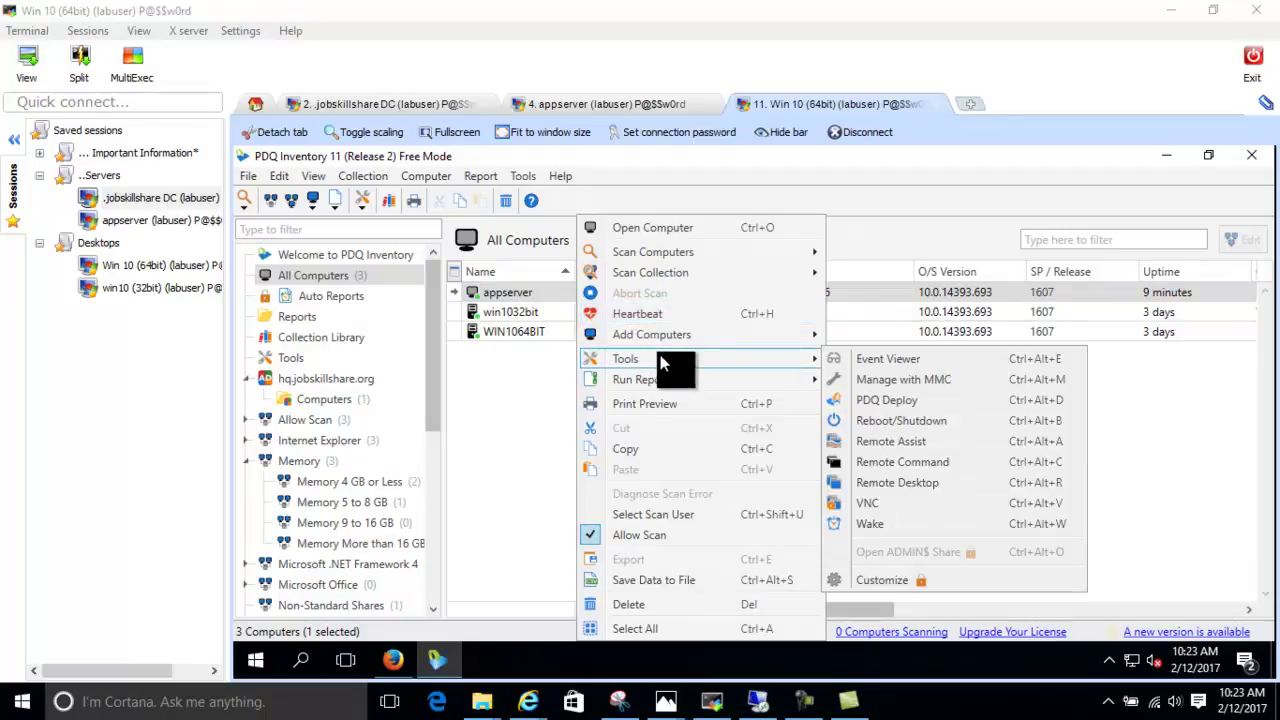
pyautogui.click(863, 506)
pyautogui.write('hq\\labuser')
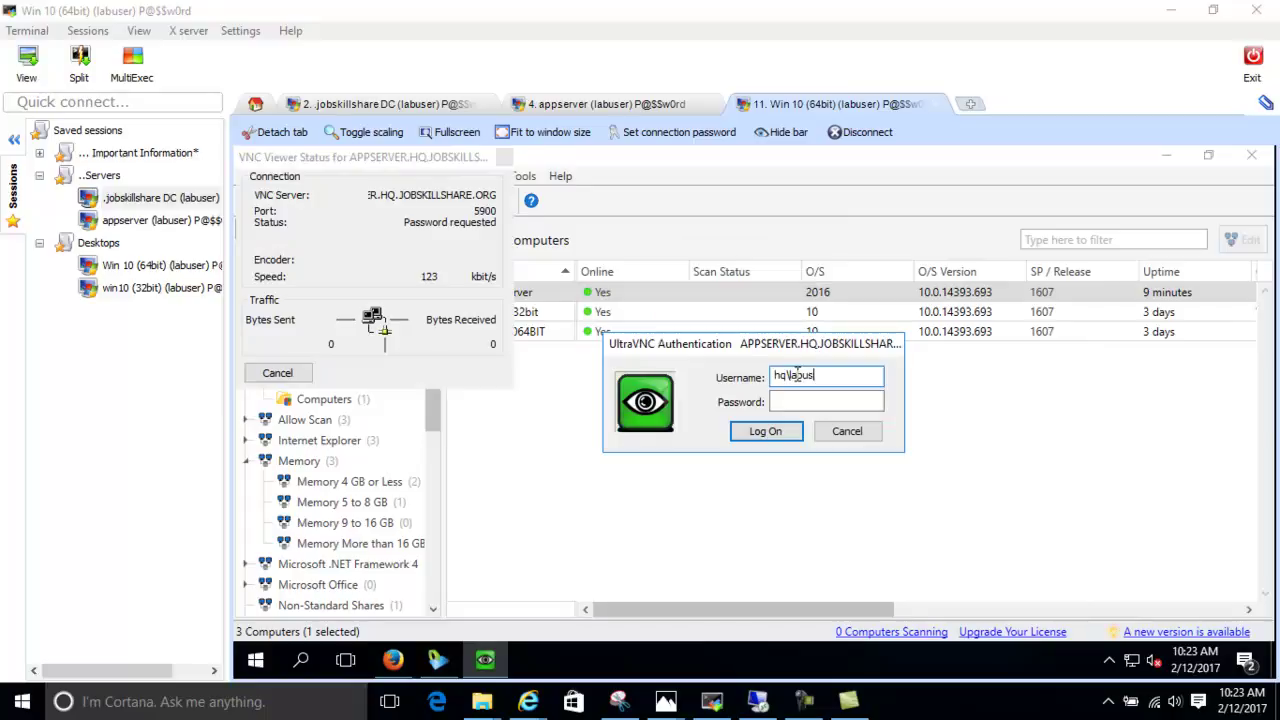
pyautogui.press('Tab')
pyautogui.write('P@$$w0rd')
pyautogui.press('Return')
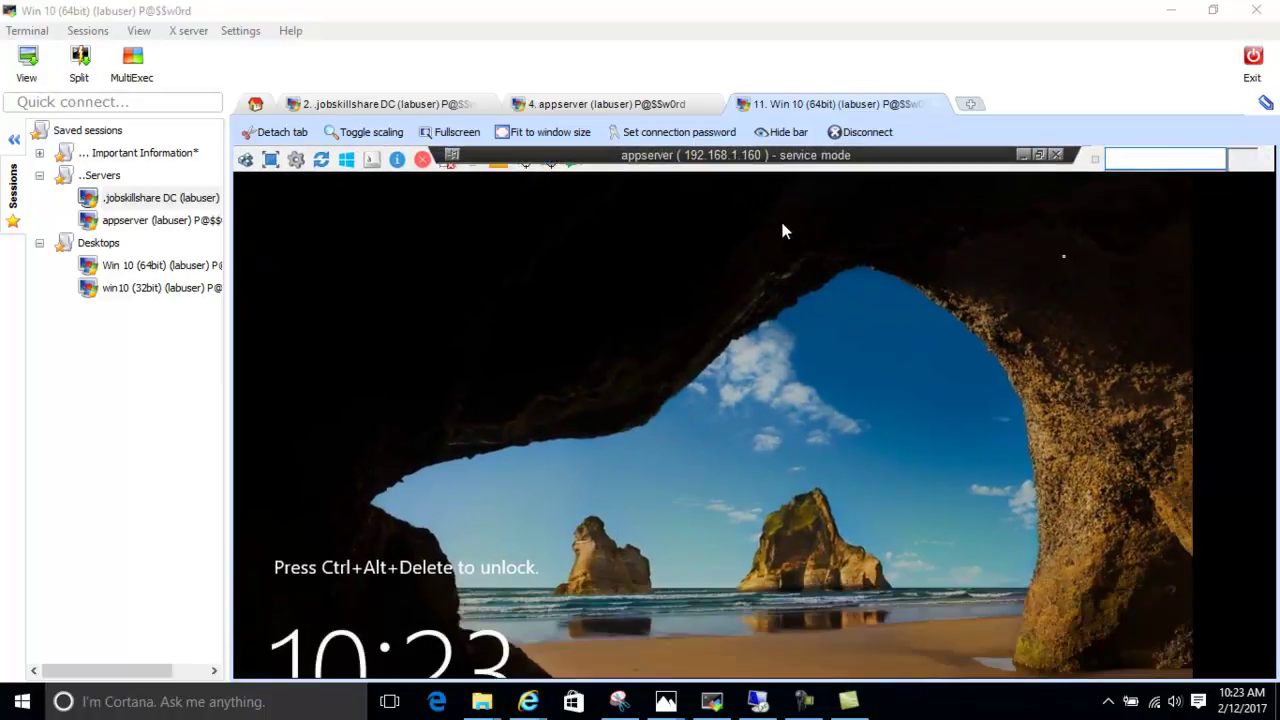
pyautogui.click(1039, 156)
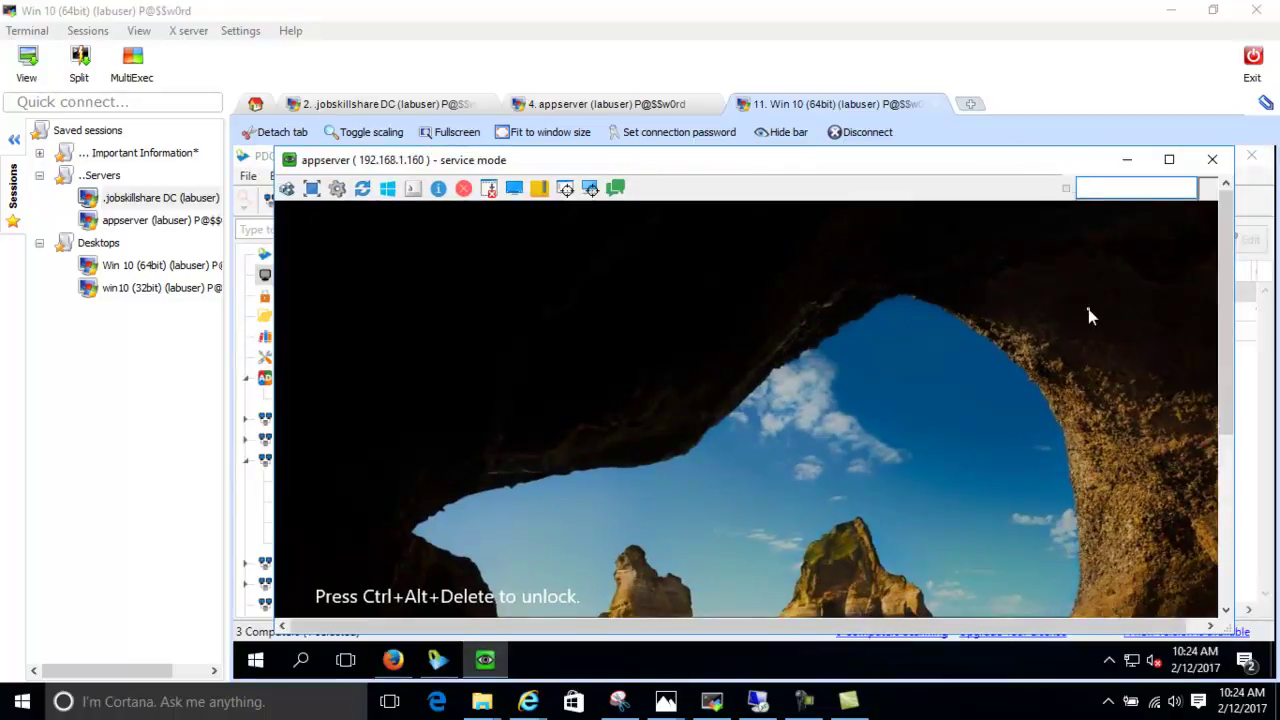
pyautogui.click(1212, 159)
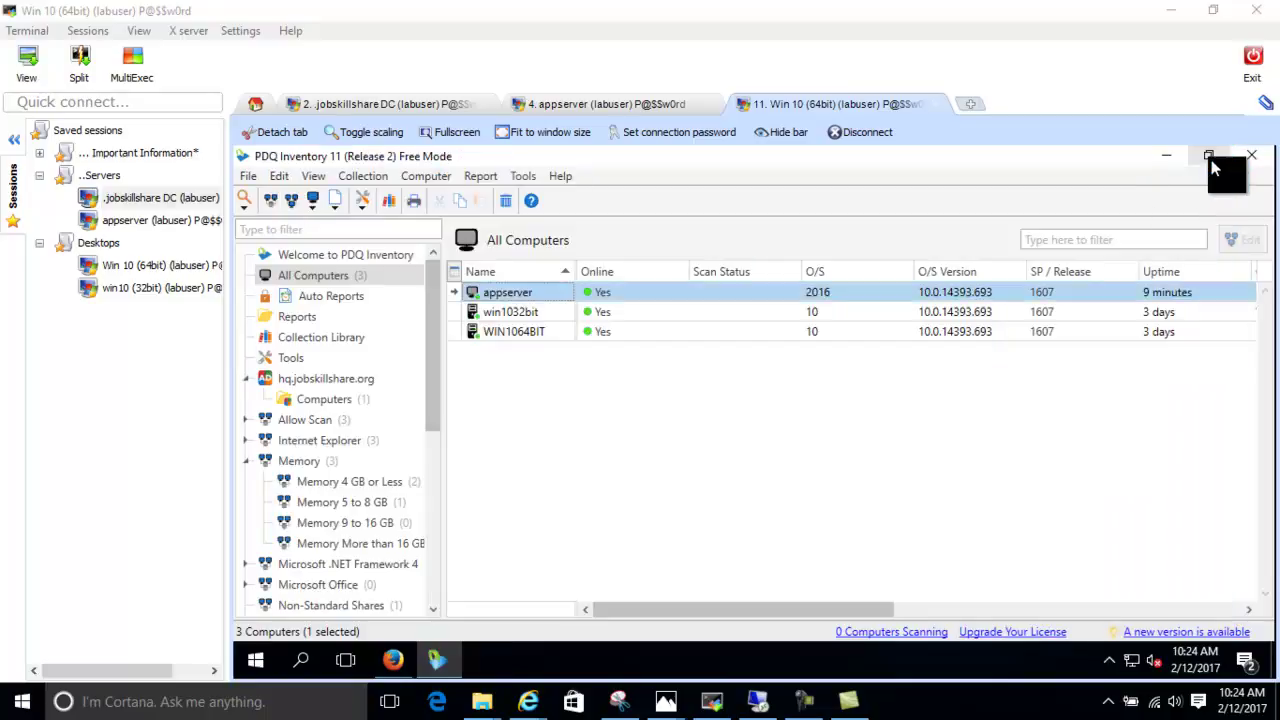
# Attempt VNC to win1032bit, dismiss the 'Failed to connect' error, and reselect appserver
pyautogui.click(540, 311)
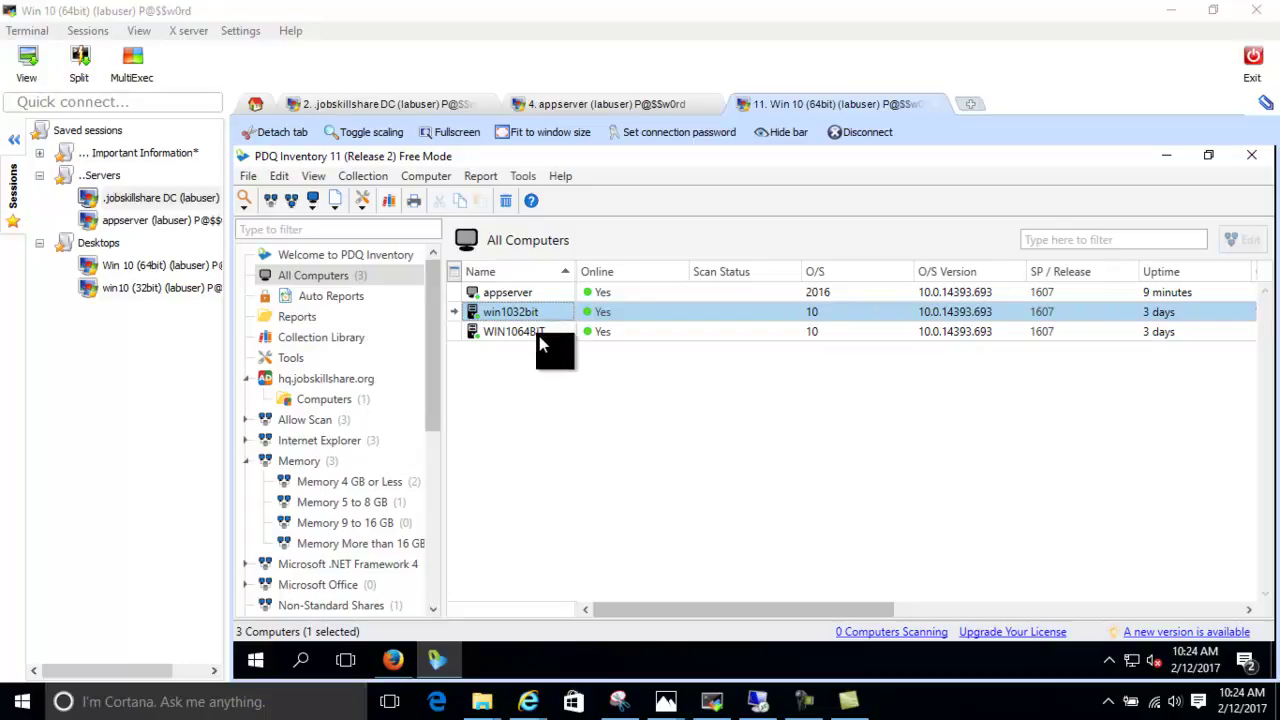
pyautogui.click(537, 334)
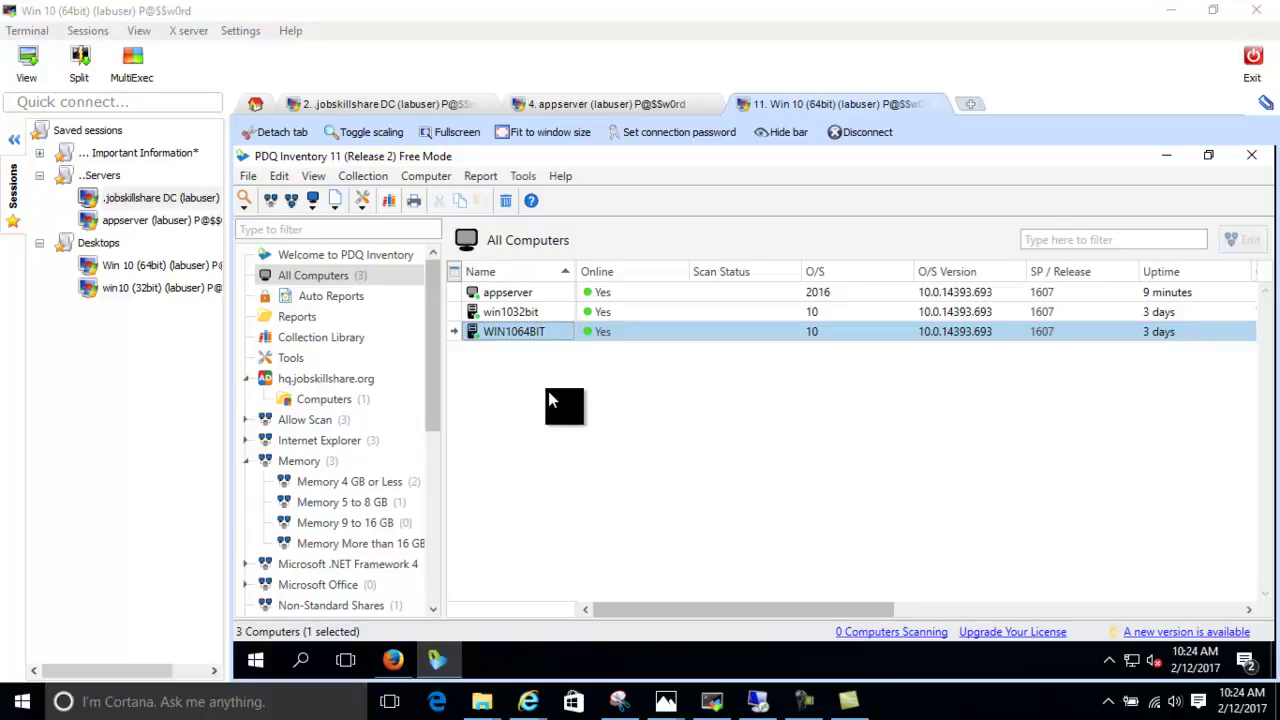
pyautogui.rightClick(534, 318)
pyautogui.moveTo(614, 362)
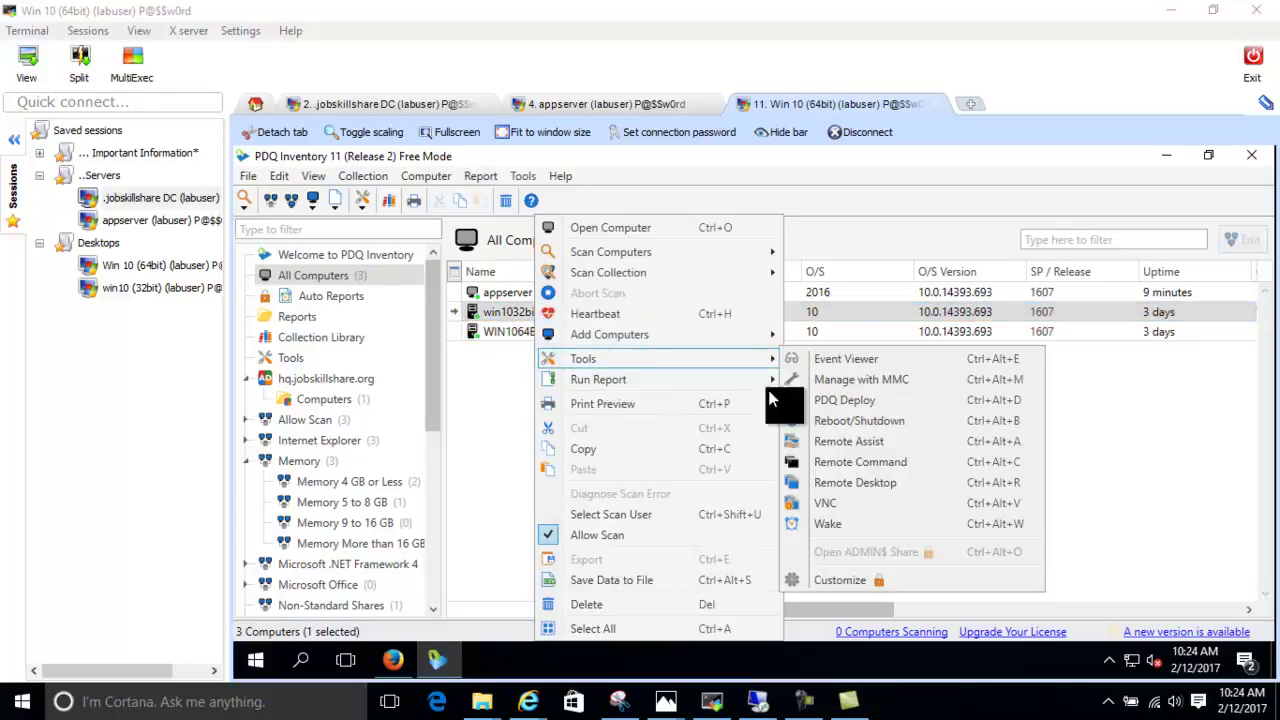
pyautogui.click(919, 507)
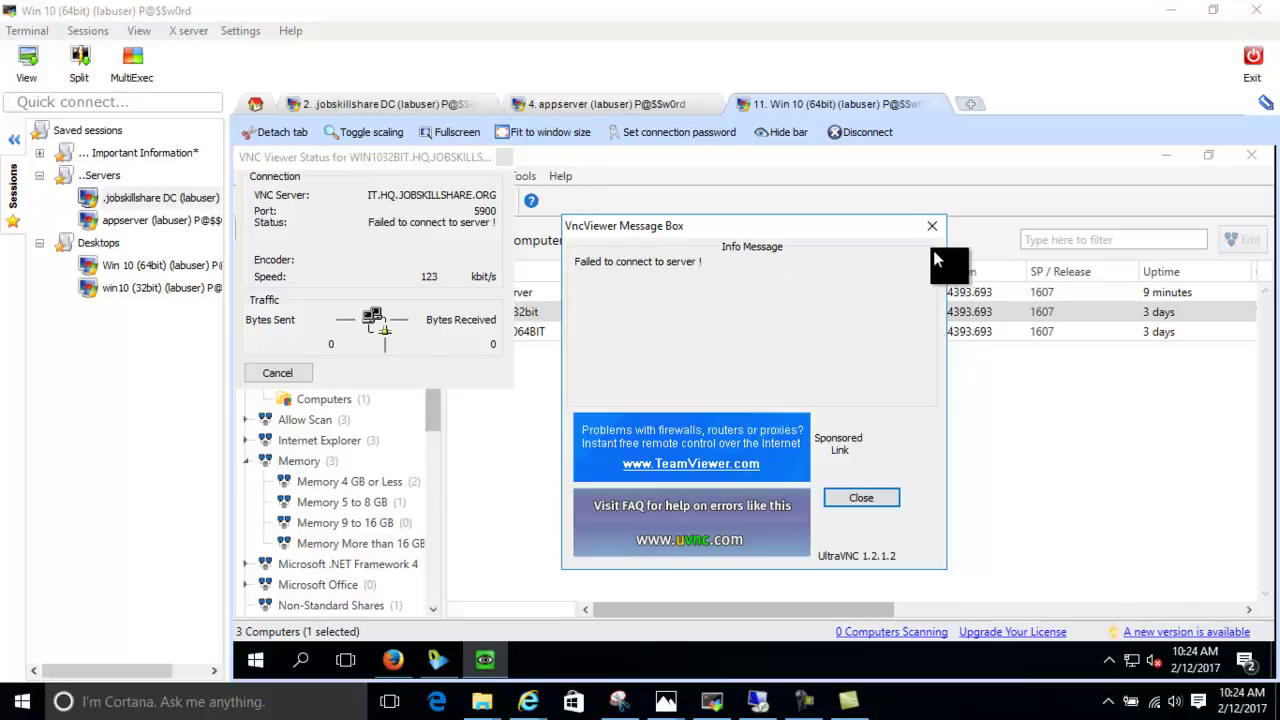
pyautogui.click(934, 226)
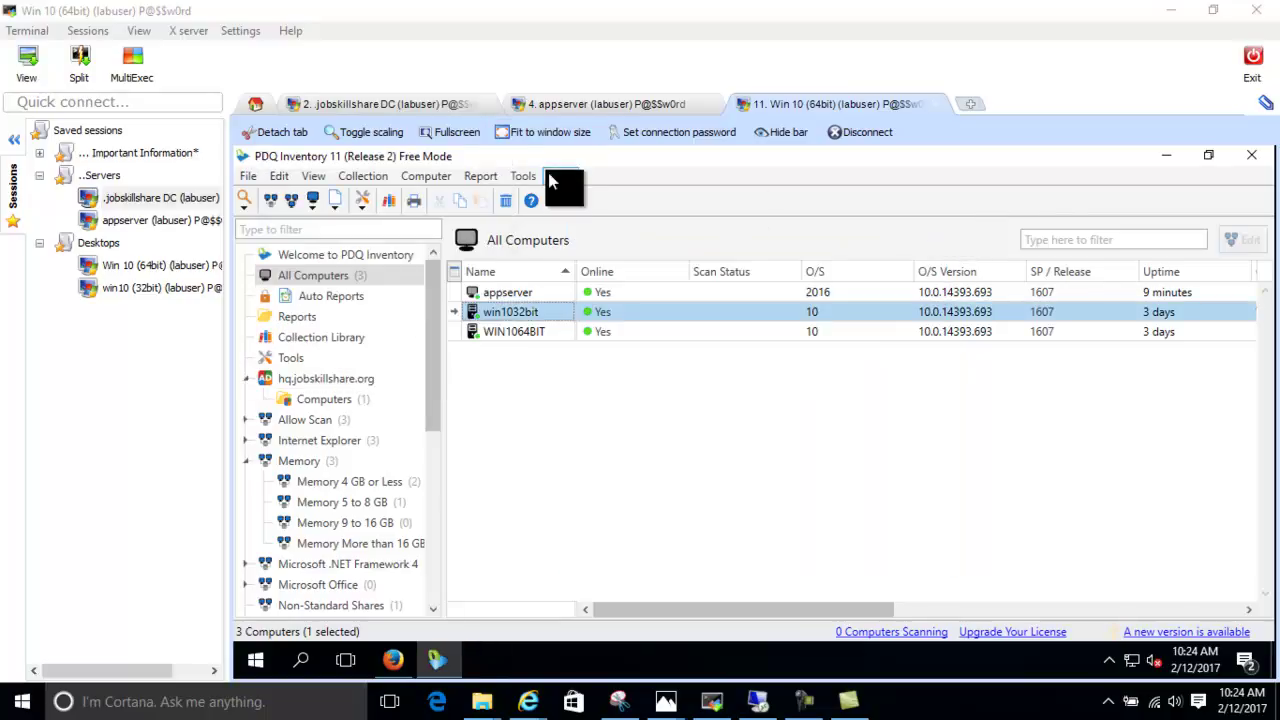
pyautogui.click(549, 299)
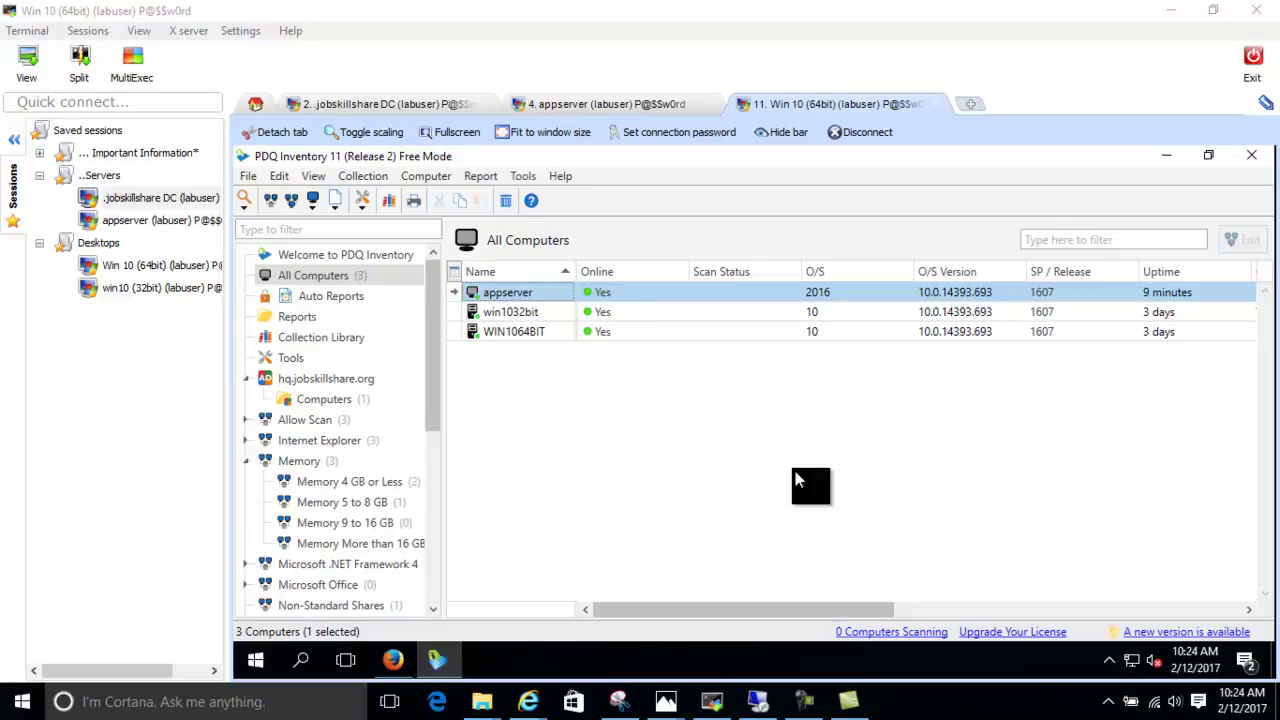
pyautogui.click(804, 701)
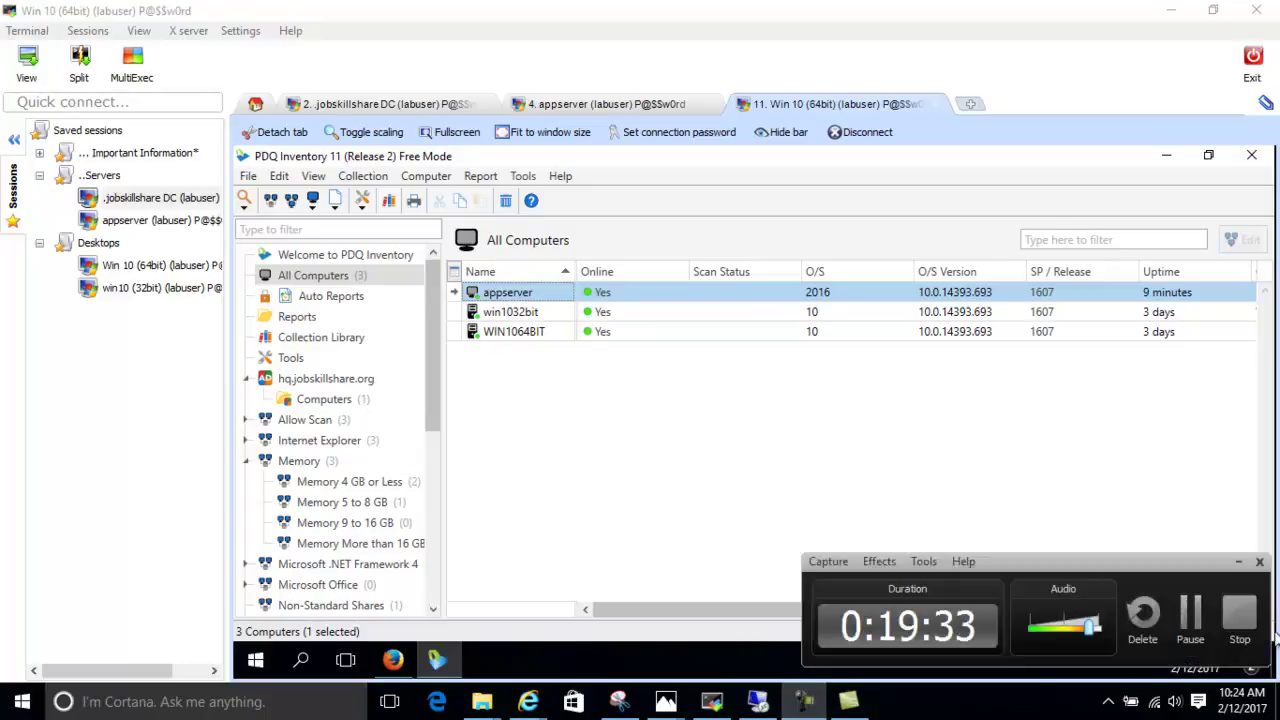